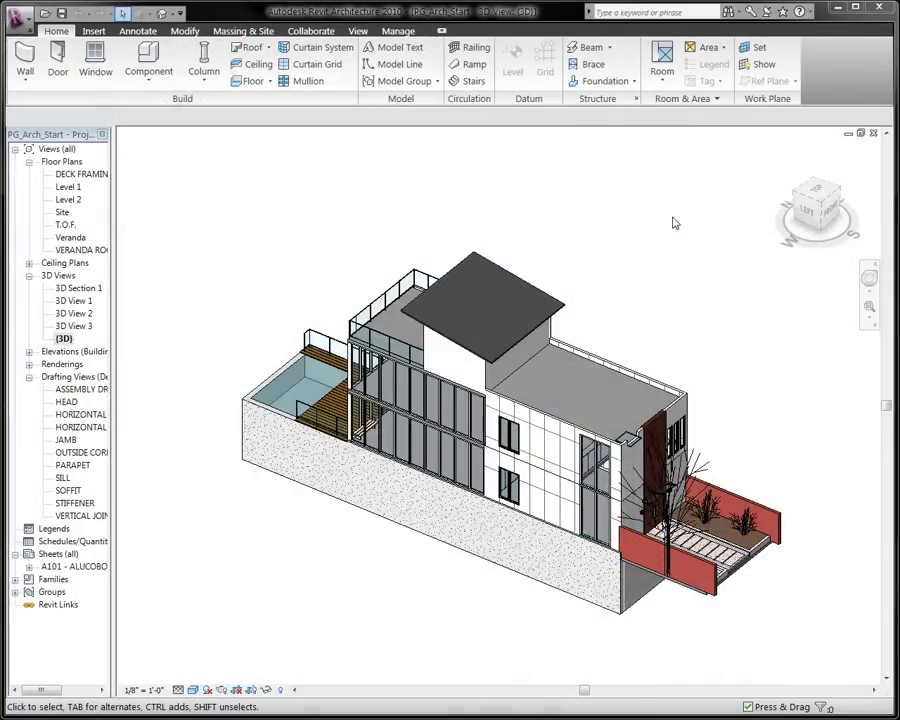
# Hide the PG_Exterior stacked wall on the building's right side in the 3D view.
pyautogui.click(840, 192)
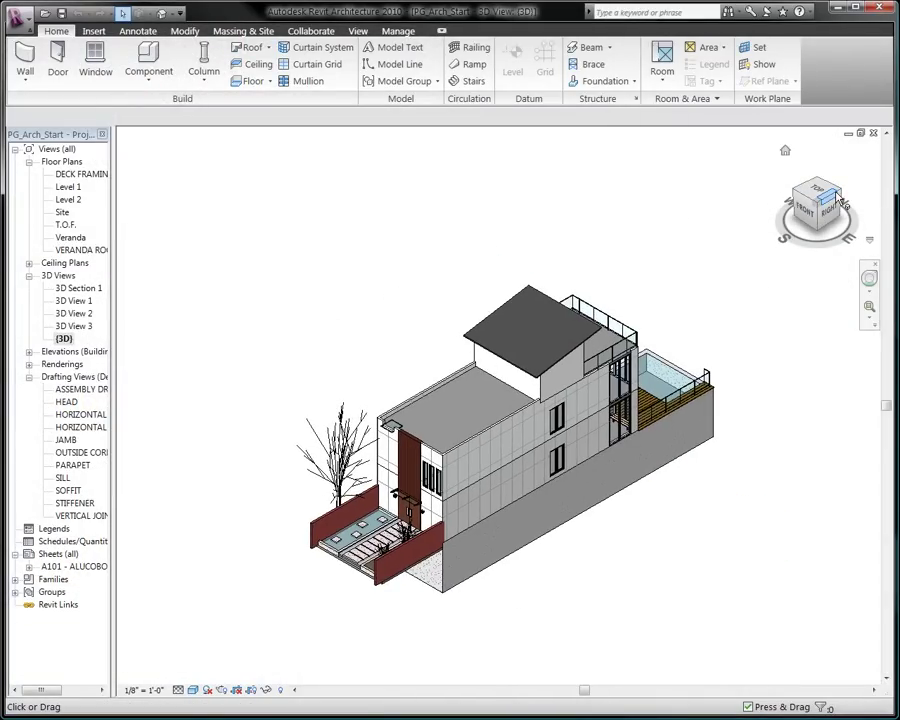
pyautogui.scroll(4, 511, 452)
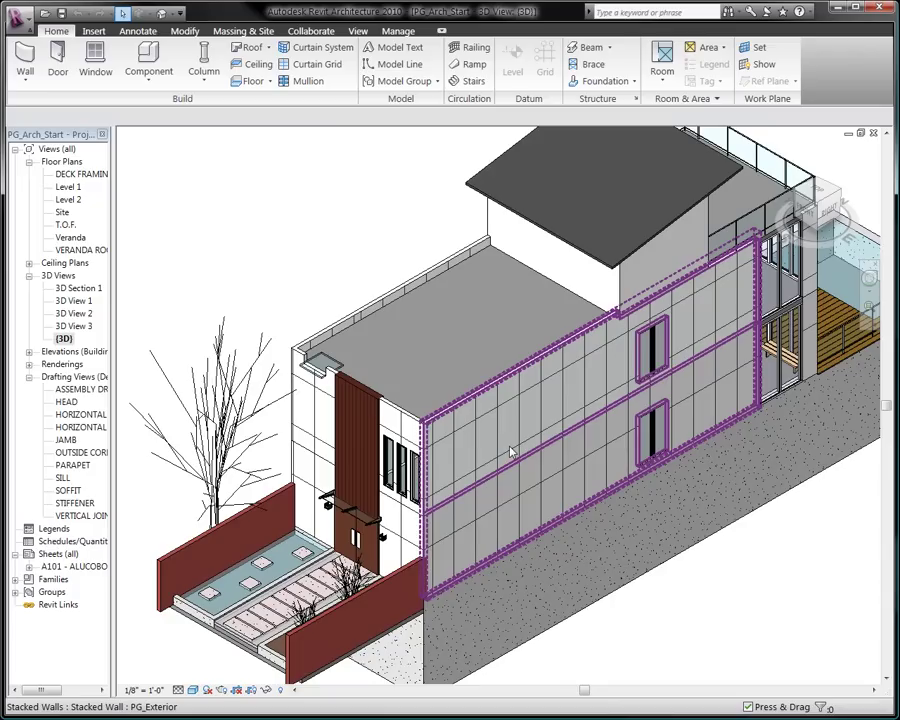
pyautogui.rightClick(511, 452)
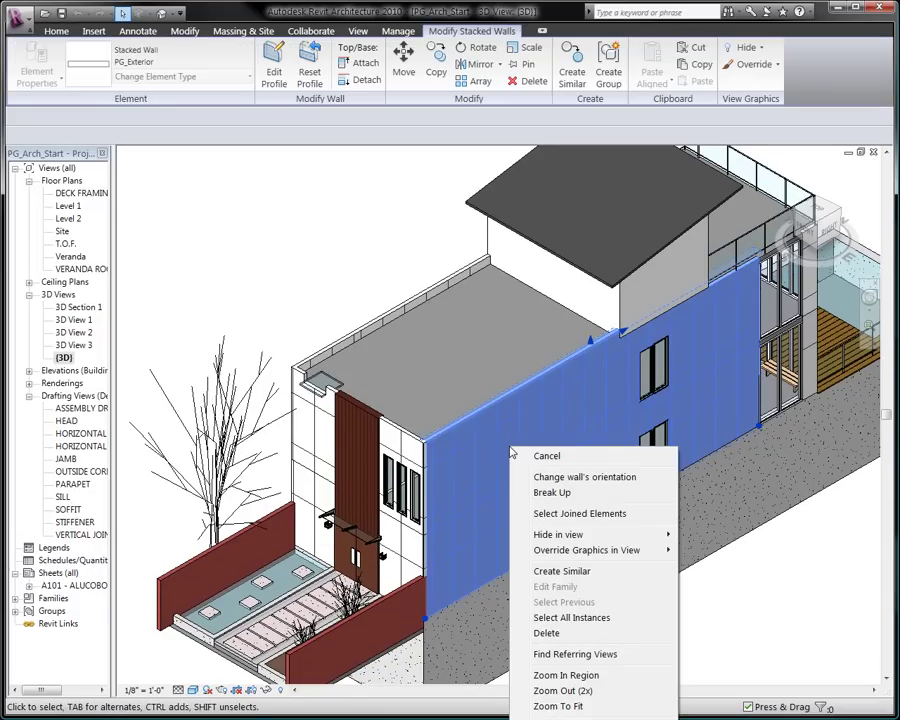
pyautogui.moveTo(619, 534)
pyautogui.click(695, 536)
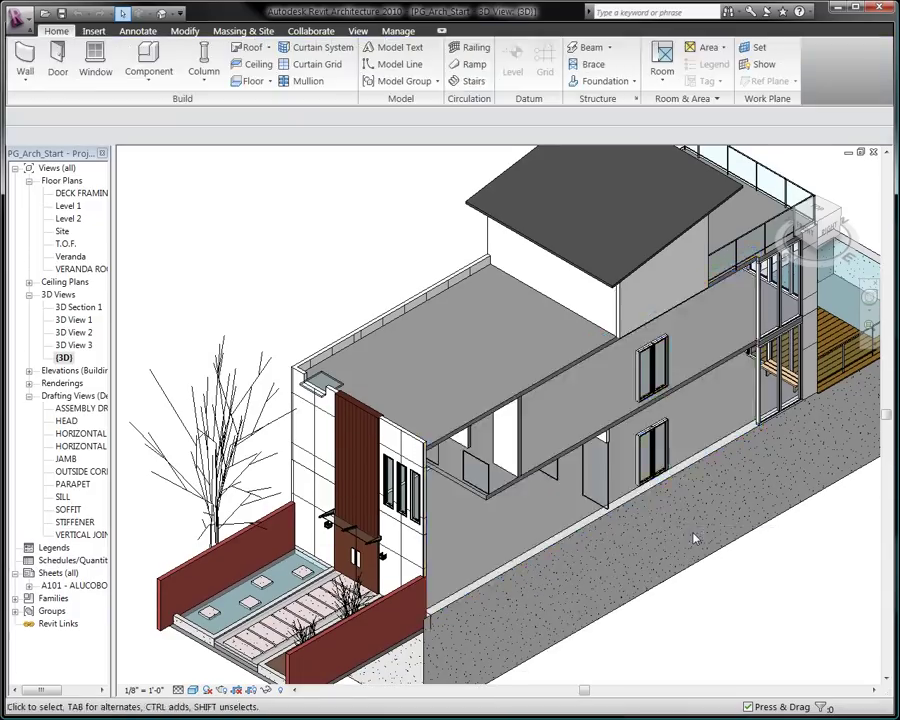
# Hide the sloped roof, its upper walls and the roof-terrace railing, selected together from the right-side view.
pyautogui.moveTo(567, 384); pyautogui.dragTo(499, 353, button='middle')
pyautogui.click(840, 212)
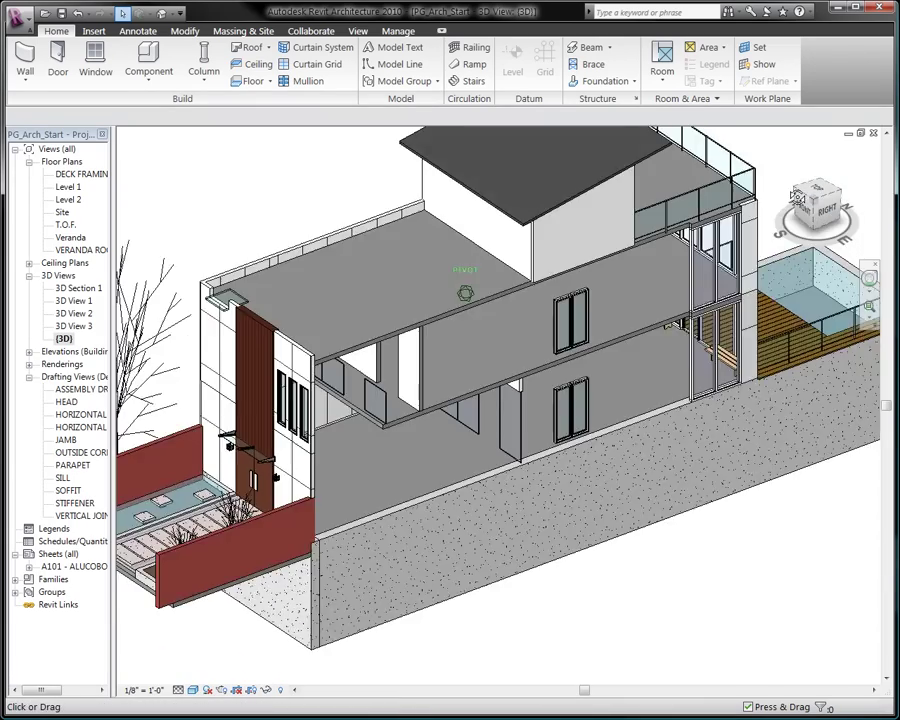
pyautogui.moveTo(822, 204); pyautogui.dragTo(836, 240)
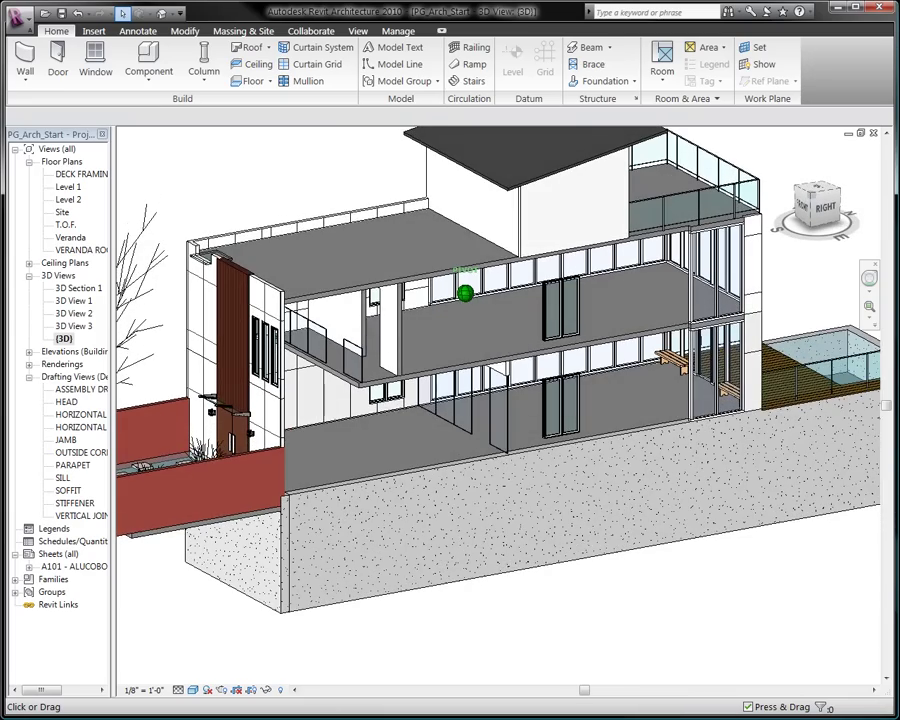
pyautogui.click(829, 209)
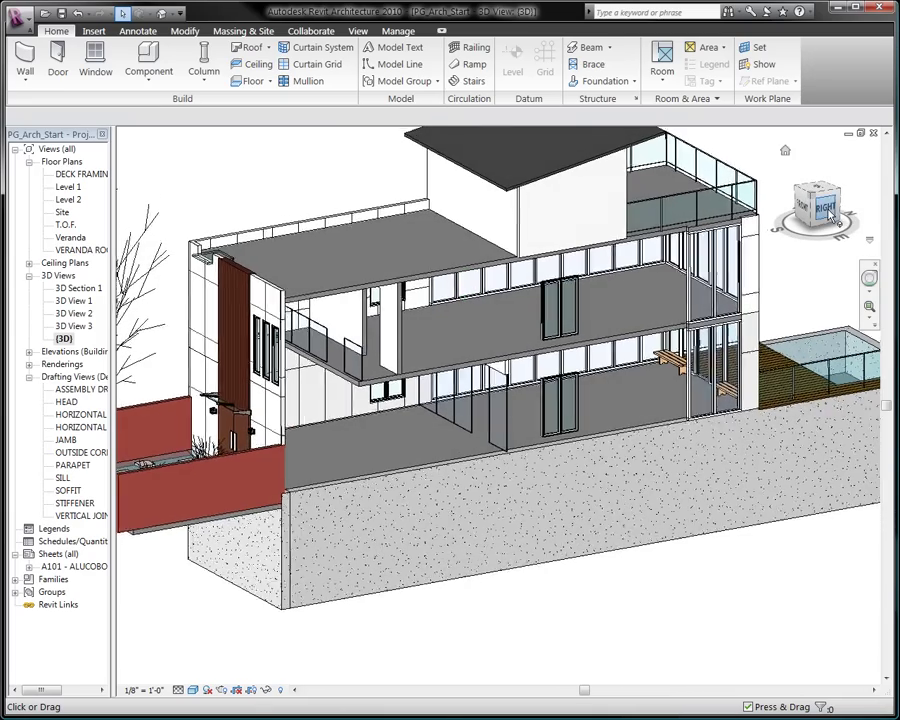
pyautogui.scroll(5, 524, 321)
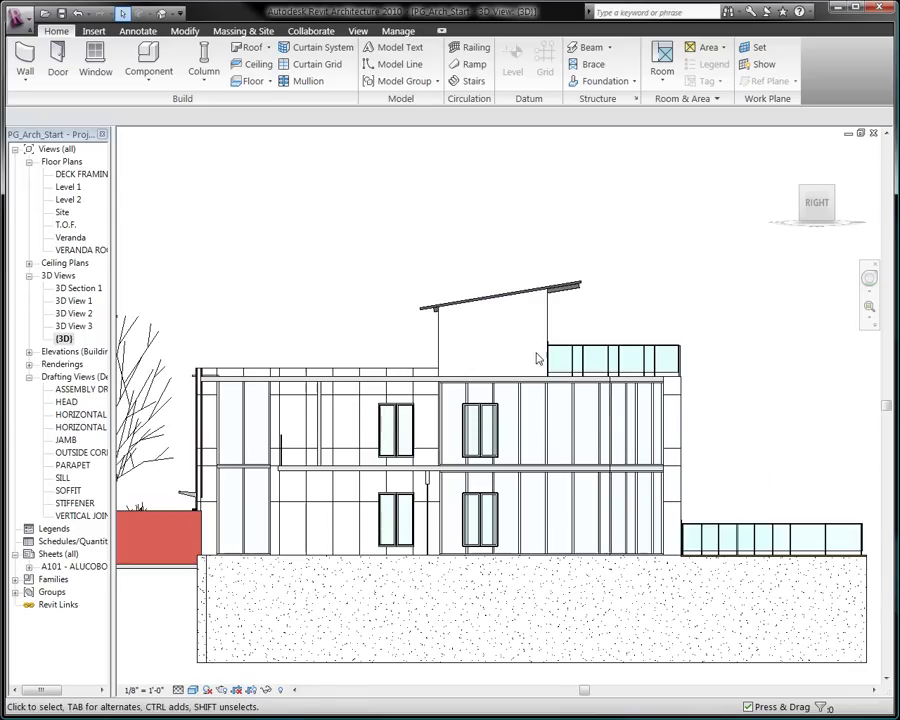
pyautogui.moveTo(414, 249); pyautogui.dragTo(714, 416)
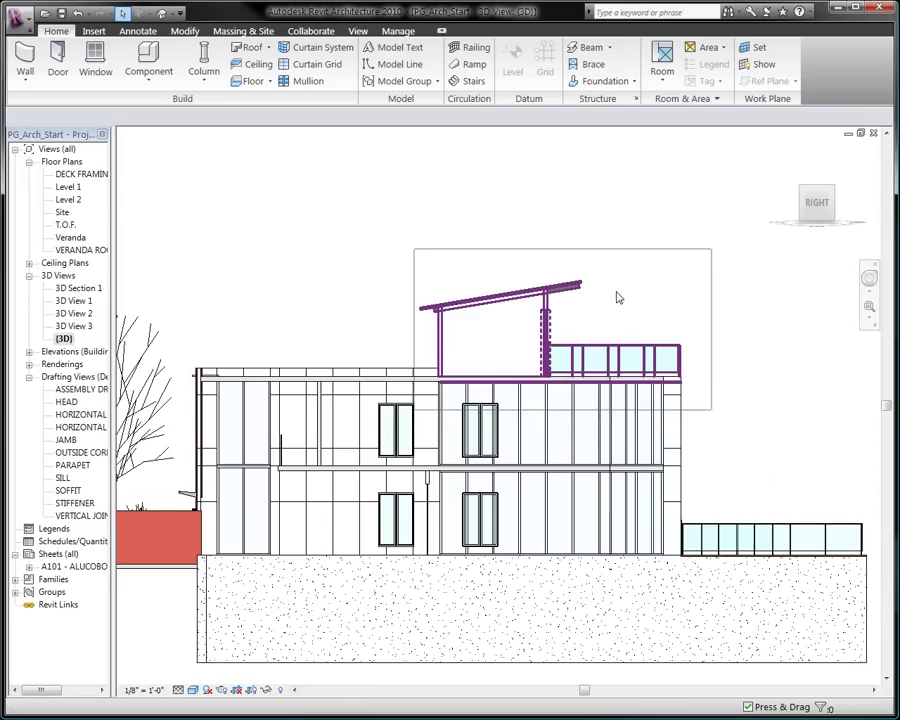
pyautogui.moveTo(618, 297); pyautogui.dragTo(617, 295)
pyautogui.rightClick(578, 294)
pyautogui.moveTo(610, 318)
pyautogui.click(812, 319)
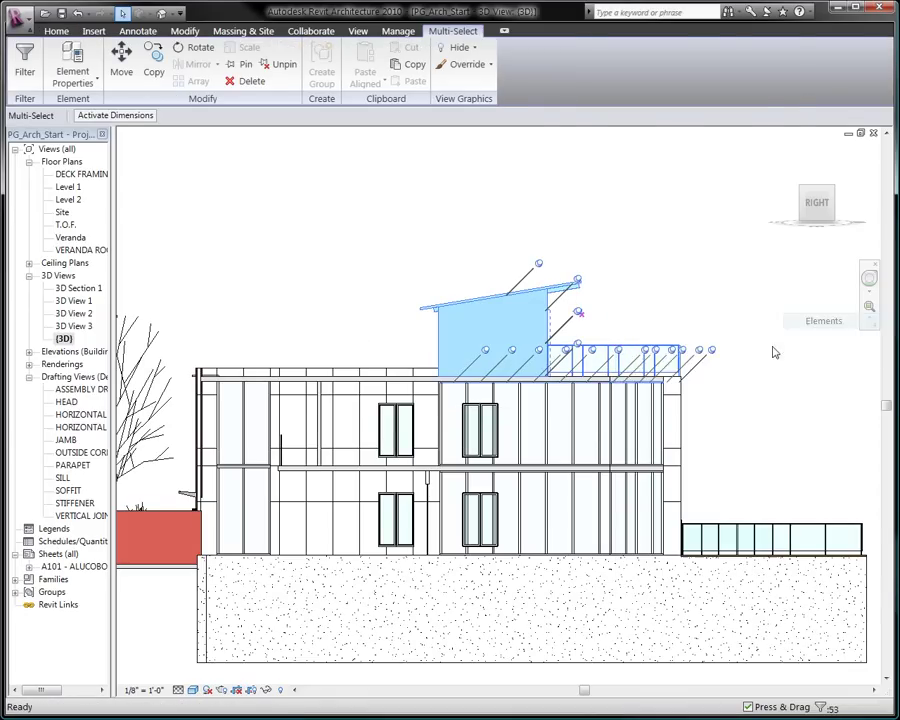
# Hide the Generic - 6" floor slab at roof level in the 3D view.
pyautogui.moveTo(544, 367); pyautogui.dragTo(603, 354, button='middle')
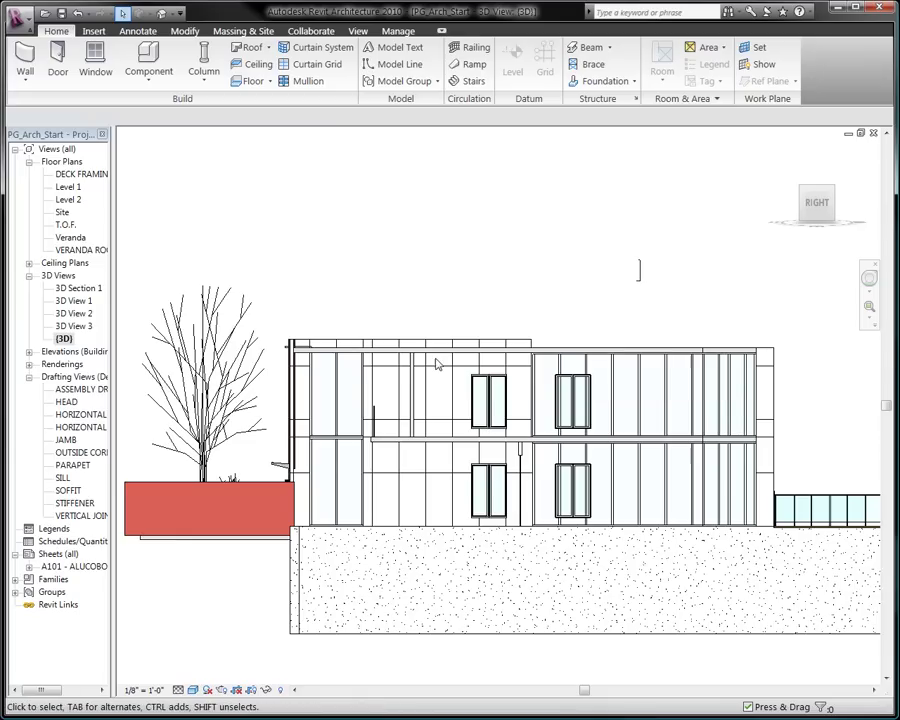
pyautogui.rightClick(437, 357)
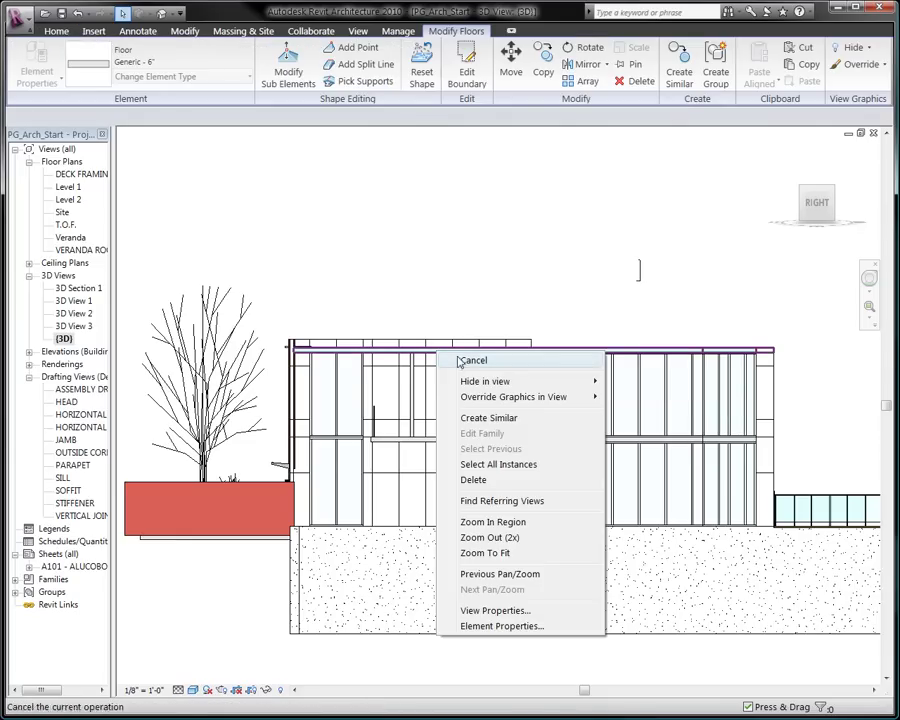
pyautogui.moveTo(605, 380)
pyautogui.click(648, 380)
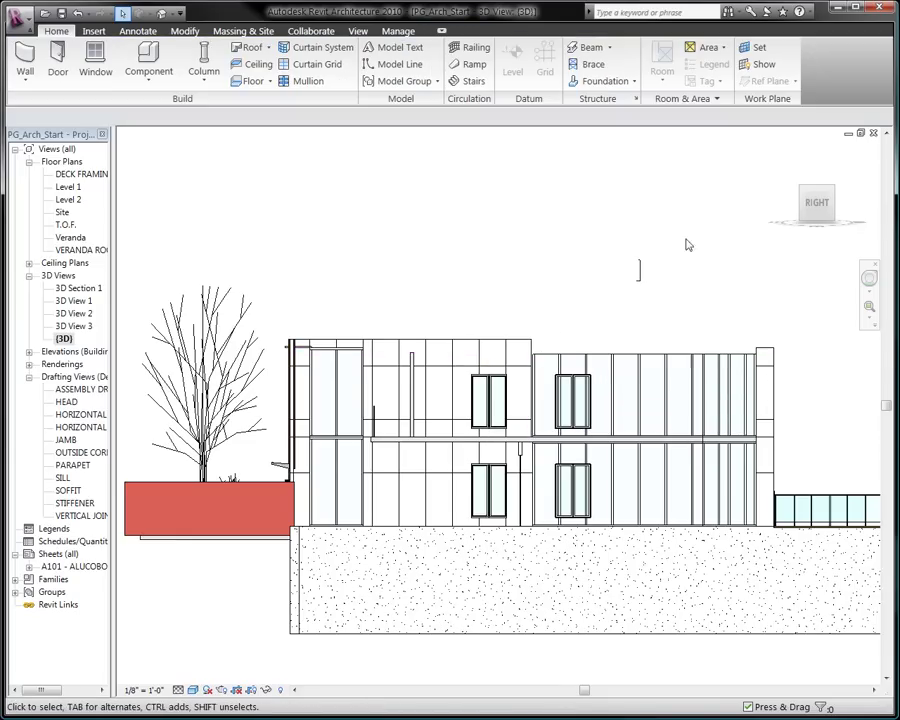
# Delete the Interior_Glass_Partition curtain wall along the upper floor's front edge.
pyautogui.click(798, 186)
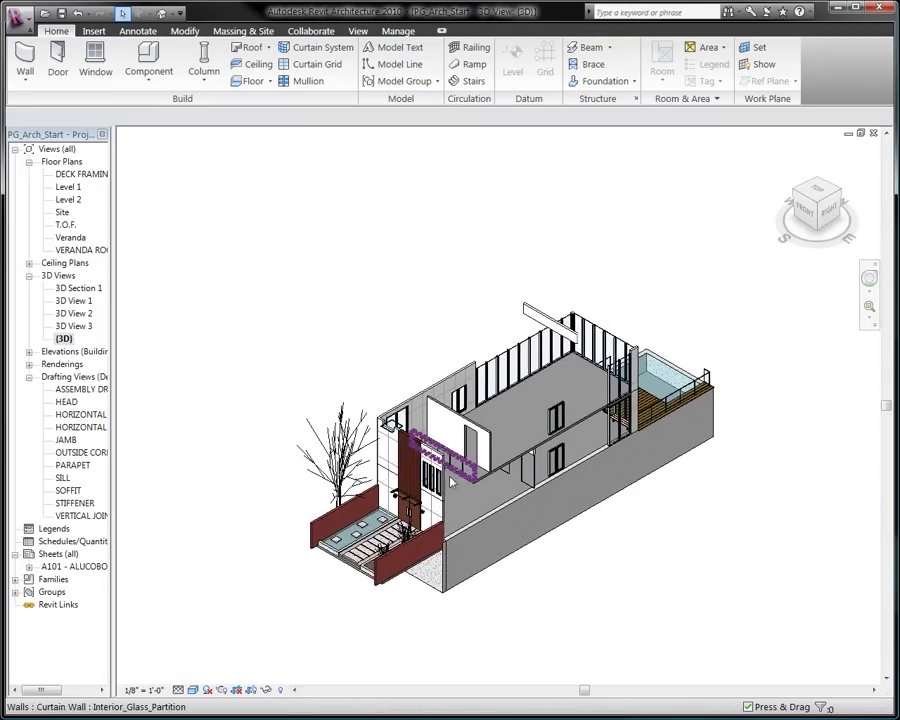
pyautogui.scroll(5, 447, 480)
pyautogui.moveTo(448, 496); pyautogui.dragTo(460, 469, button='middle')
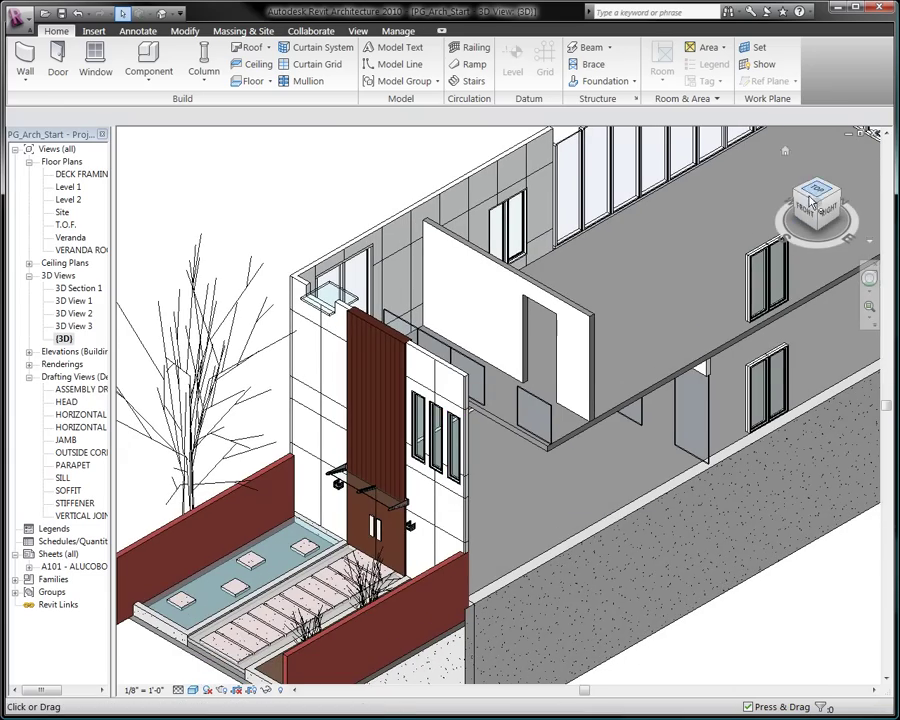
pyautogui.moveTo(803, 206); pyautogui.dragTo(783, 215)
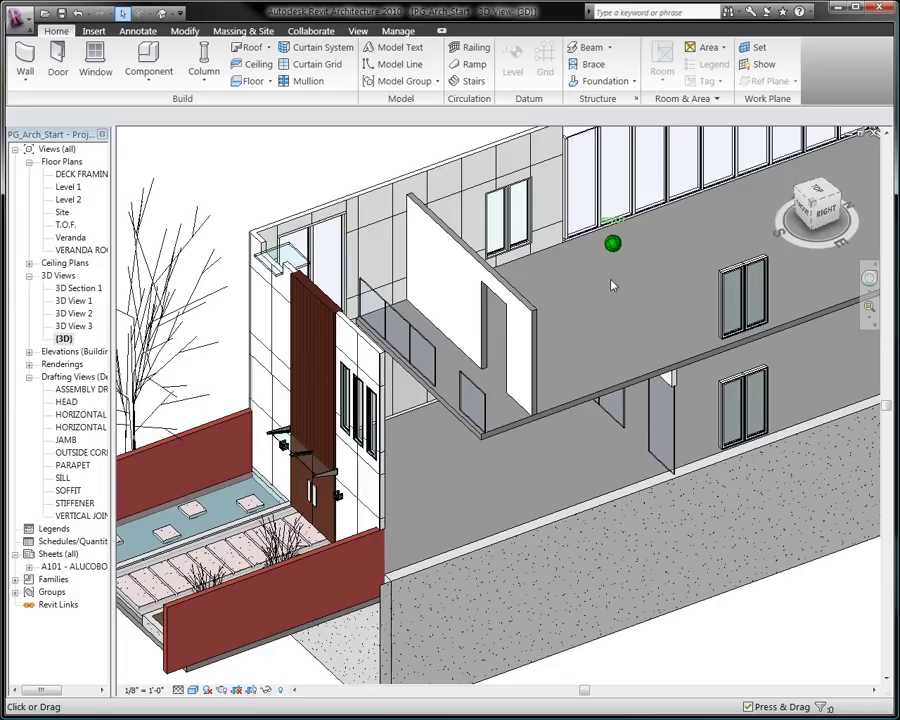
pyautogui.moveTo(434, 306); pyautogui.dragTo(470, 297, button='middle')
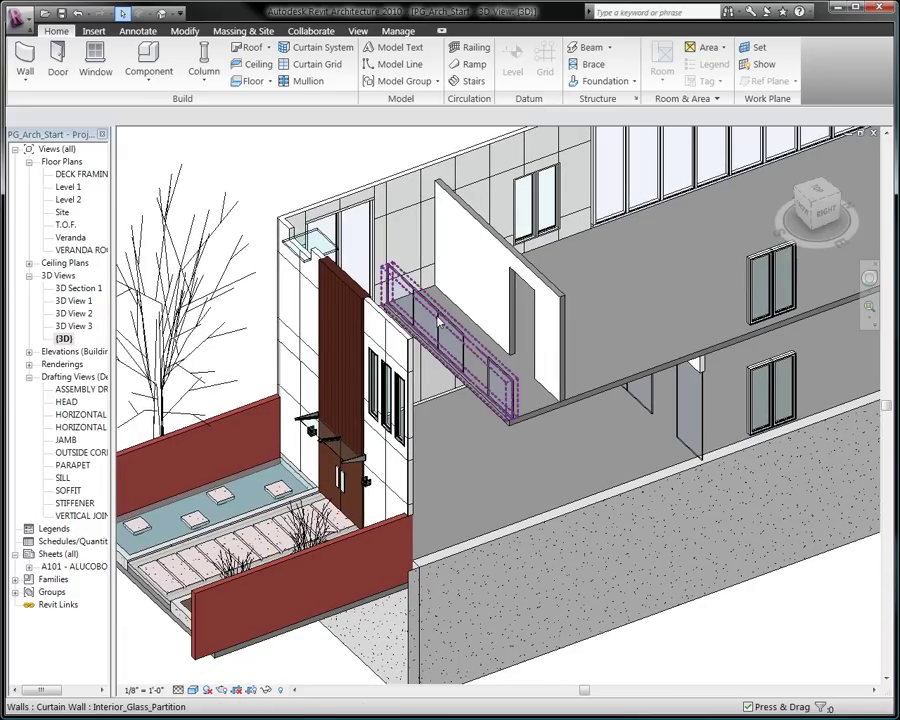
pyautogui.click(438, 318)
pyautogui.press('Delete')
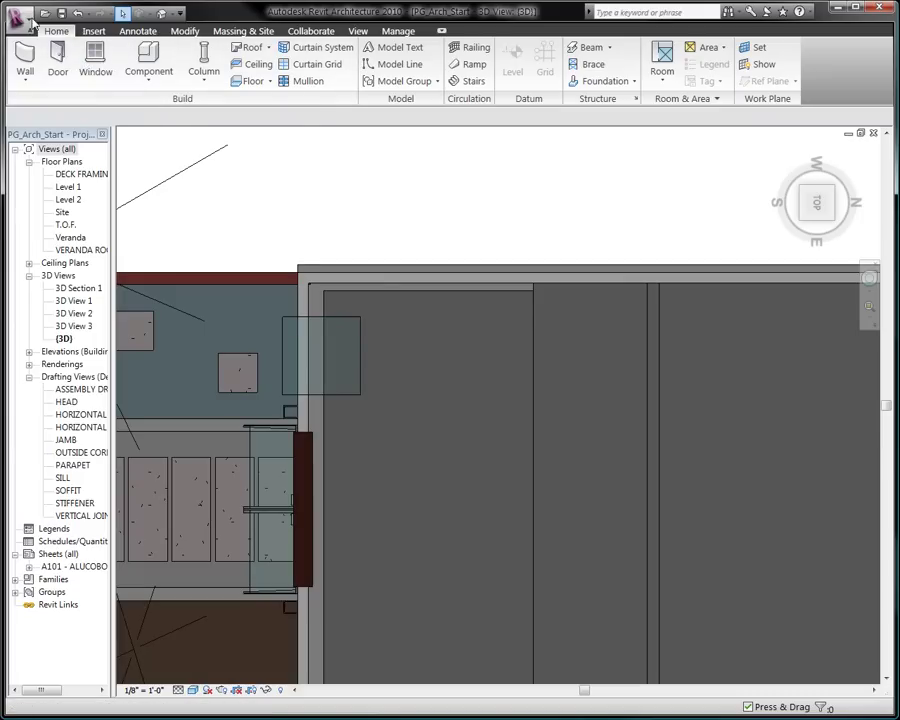
# Open the exchange file Spiral Staircase.adsk and orbit its 3D view to inspect the staircase.
pyautogui.click(18, 14)
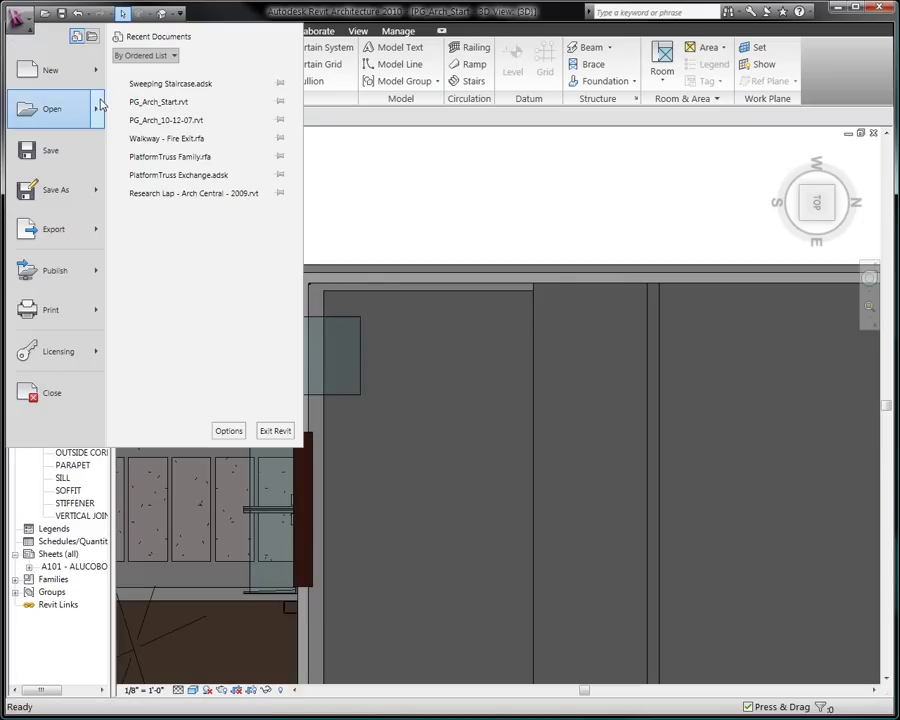
pyautogui.moveTo(100, 108)
pyautogui.click(145, 114)
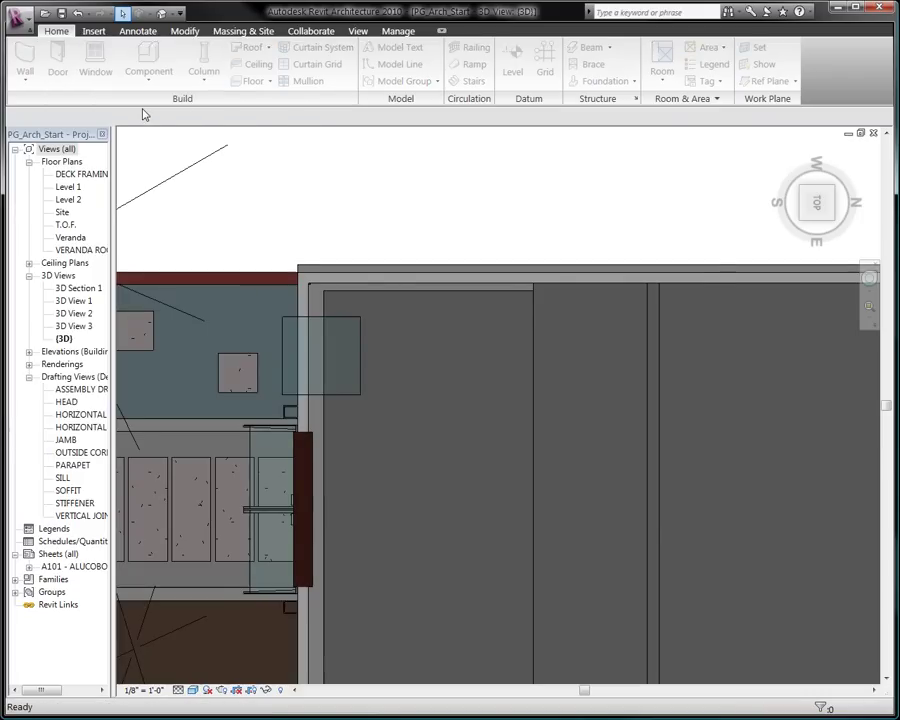
pyautogui.doubleClick(318, 363)
pyautogui.doubleClick(296, 277)
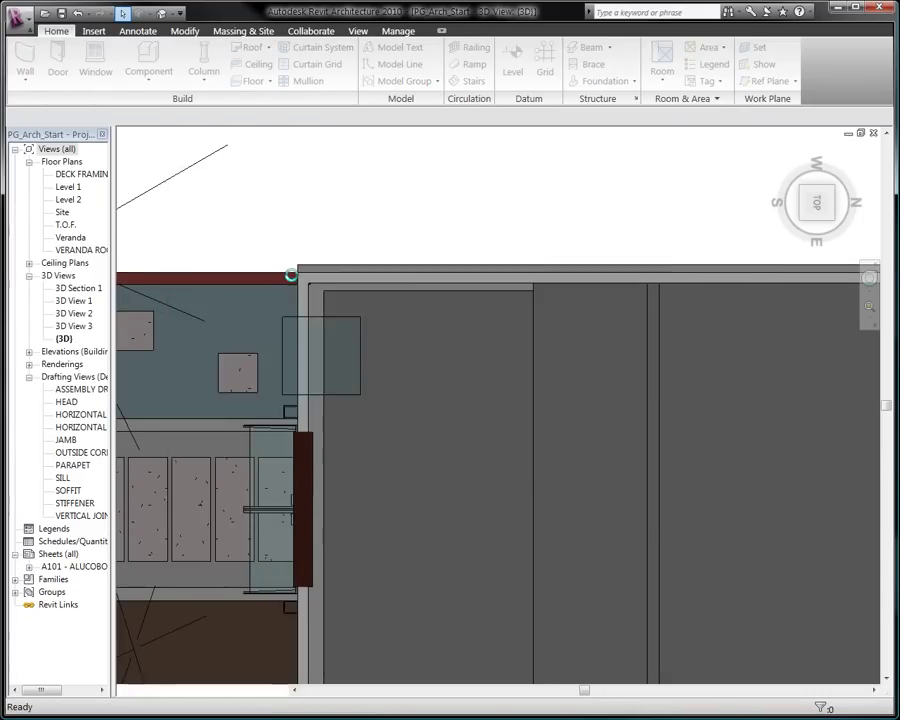
pyautogui.moveTo(841, 187); pyautogui.dragTo(700, 200)
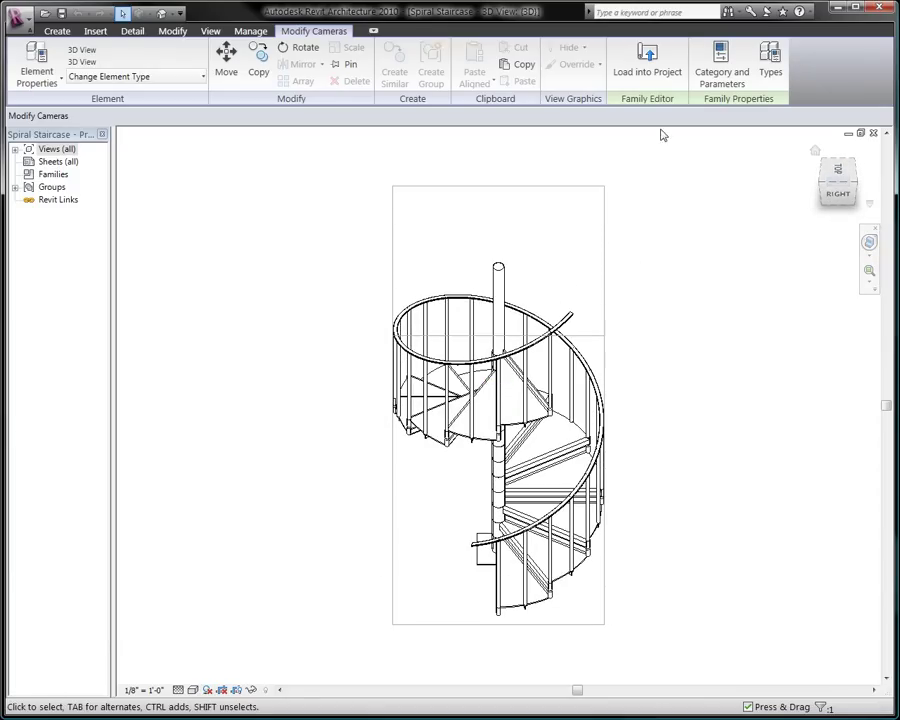
# Load the spiral staircase into the project and place one instance at the upper floor's front edge.
pyautogui.click(630, 65)
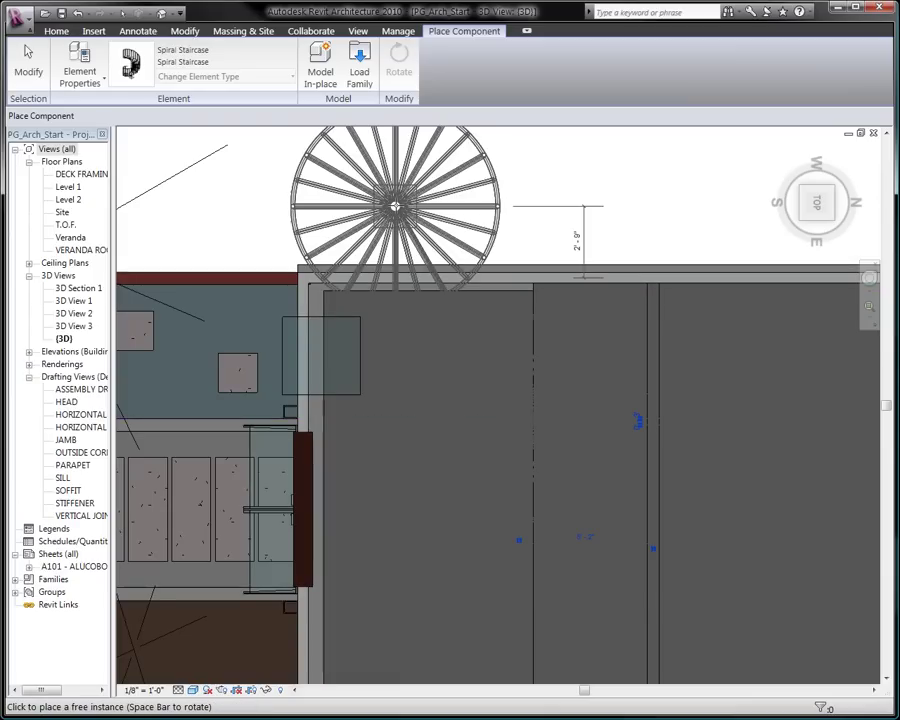
pyautogui.rightClick(396, 207)
pyautogui.press('Escape')
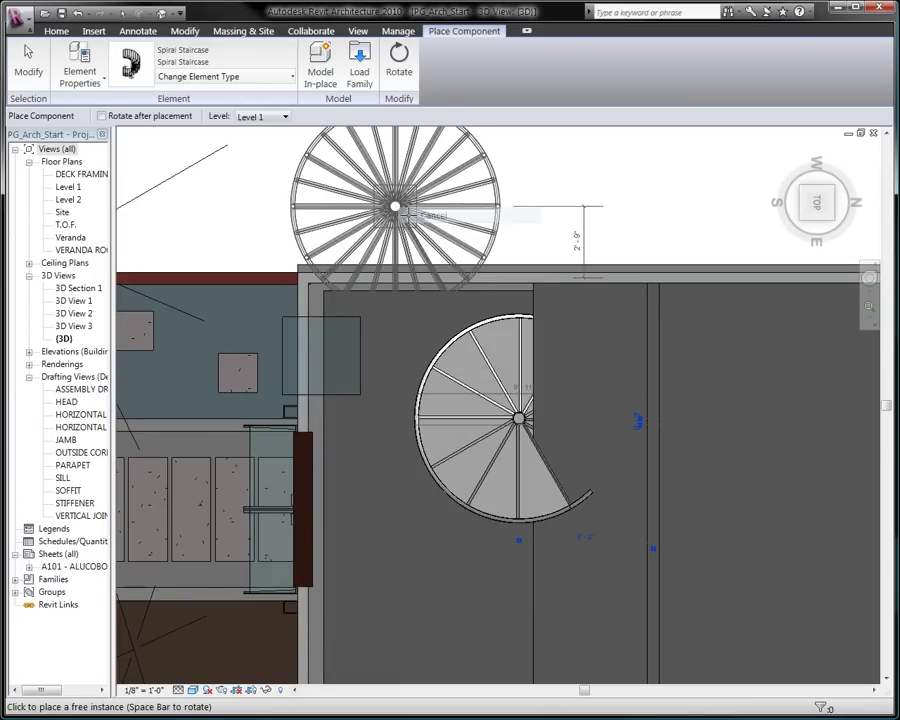
pyautogui.press('Escape')
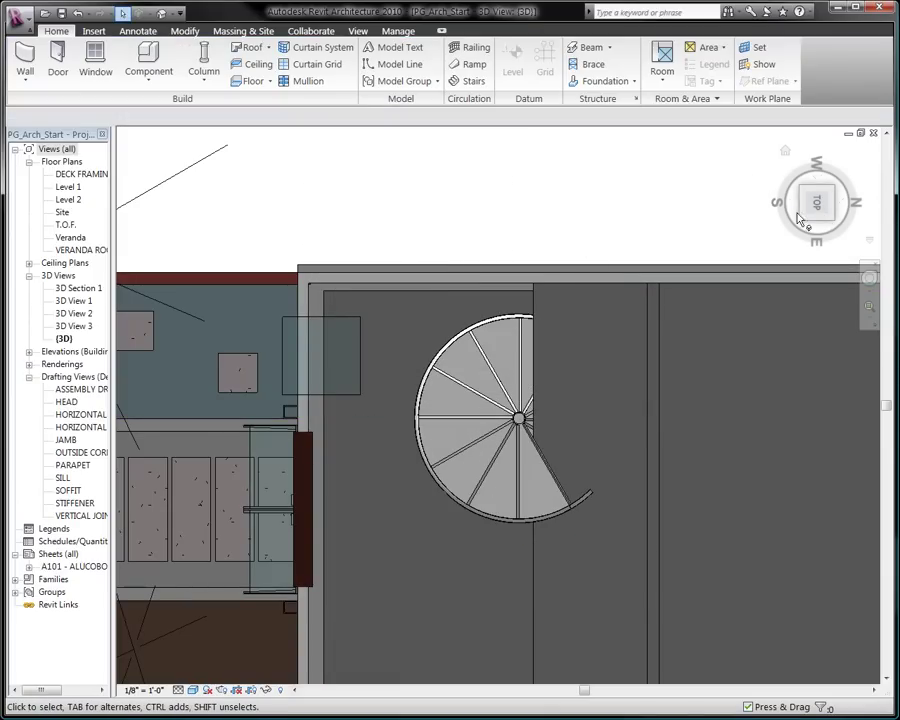
# Temporarily isolate the floors, front walls, interior wall and left exterior wall around the spiral staircase.
pyautogui.moveTo(816, 200); pyautogui.dragTo(846, 132)
pyautogui.keyDown('shift'); pyautogui.moveTo(730, 232); pyautogui.dragTo(692, 232, button='middle'); pyautogui.keyUp('shift')
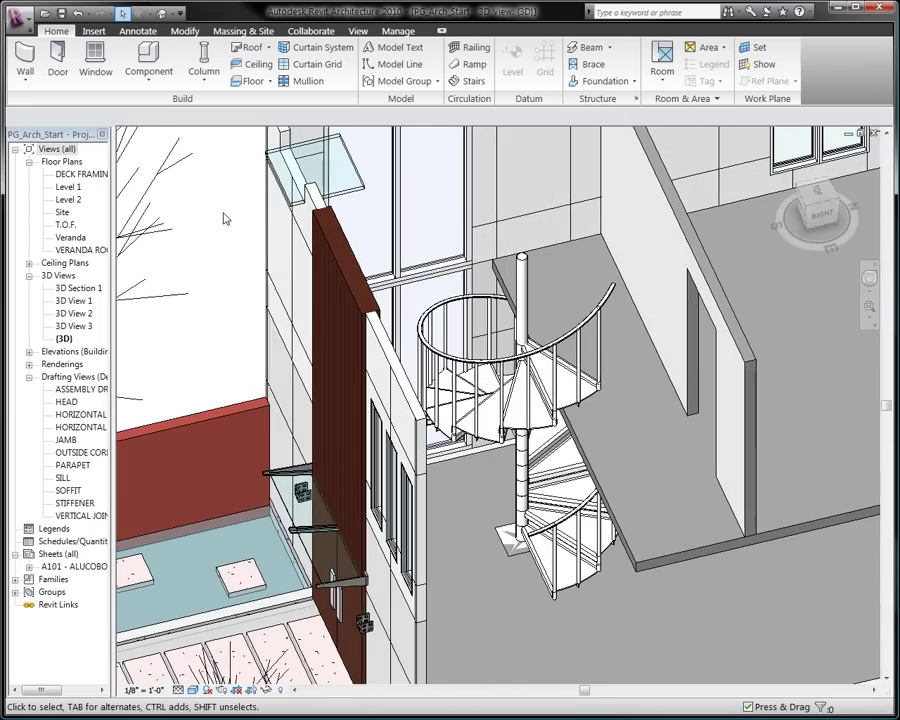
pyautogui.scroll(-2, 226, 216)
pyautogui.keyDown('ctrl'); pyautogui.click(428, 243); pyautogui.keyUp('ctrl')
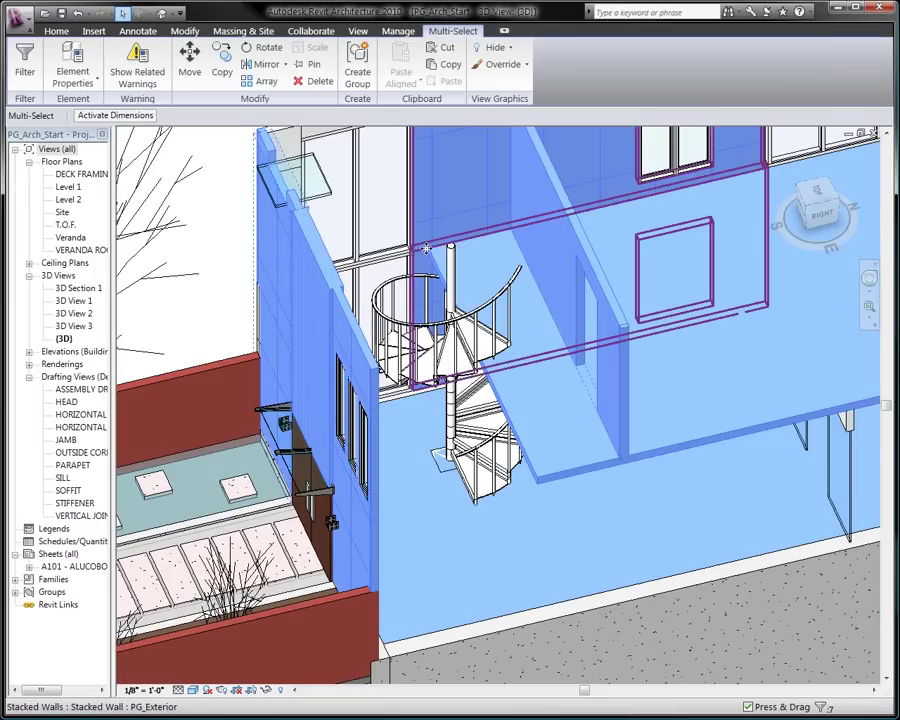
pyautogui.click(266, 690)
pyautogui.click(341, 638)
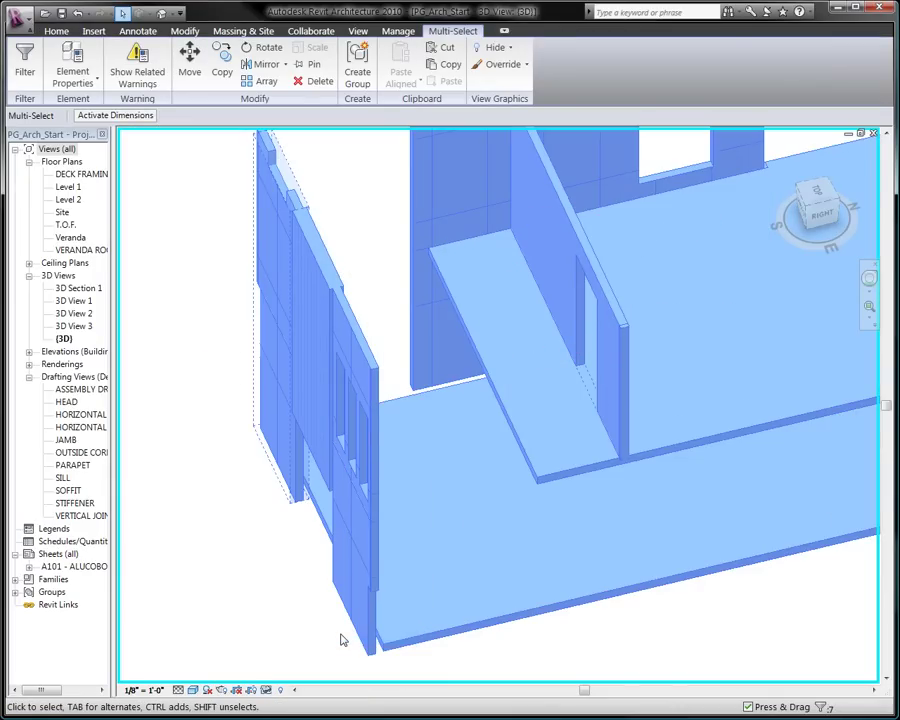
pyautogui.click(220, 498)
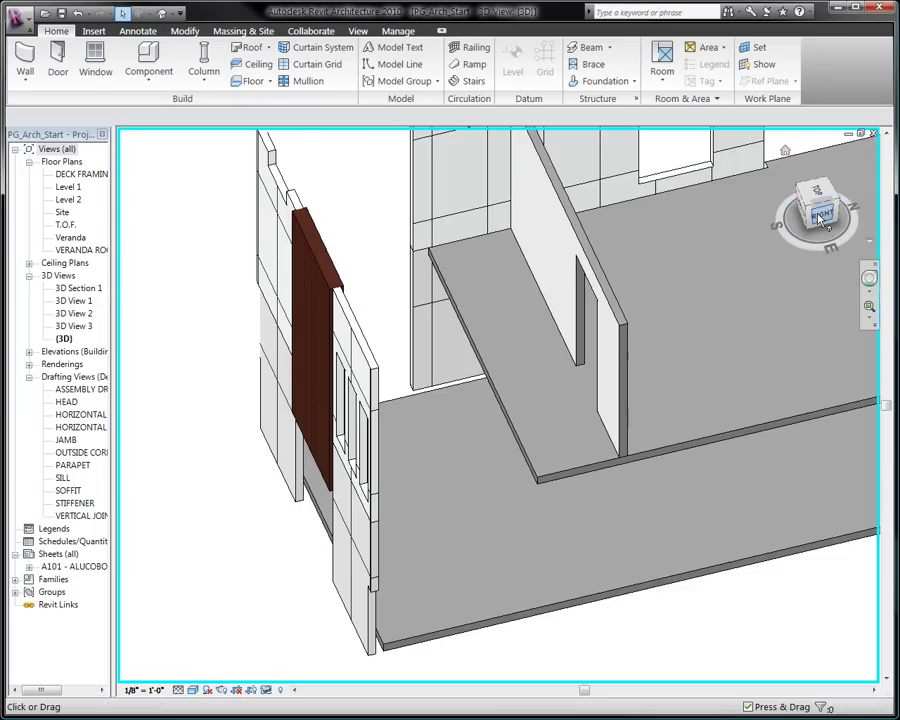
# Export the current 3D view of the isolated walls and floors as an ACIS SAT file named StairWayProject in the Designs folder.
pyautogui.moveTo(818, 210); pyautogui.dragTo(876, 173)
pyautogui.moveTo(541, 533); pyautogui.dragTo(503, 595, button='middle')
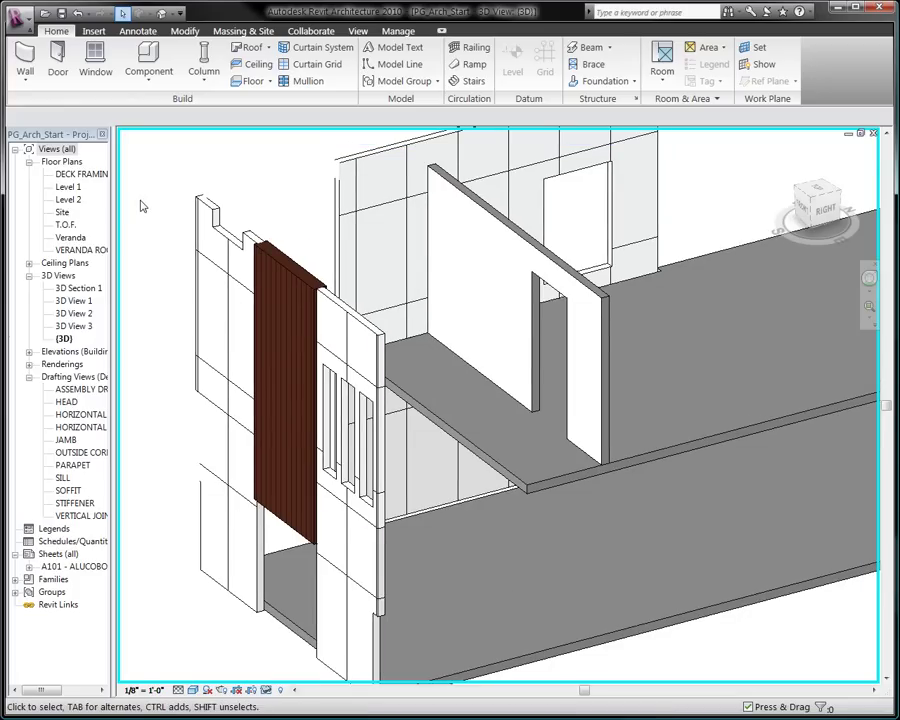
pyautogui.click(27, 18)
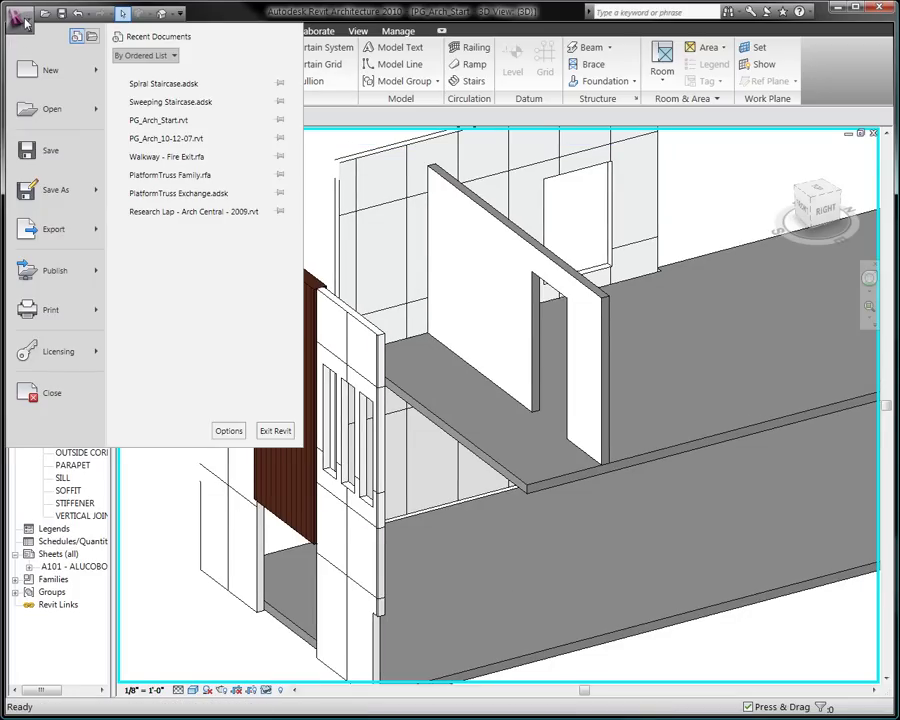
pyautogui.click(100, 236)
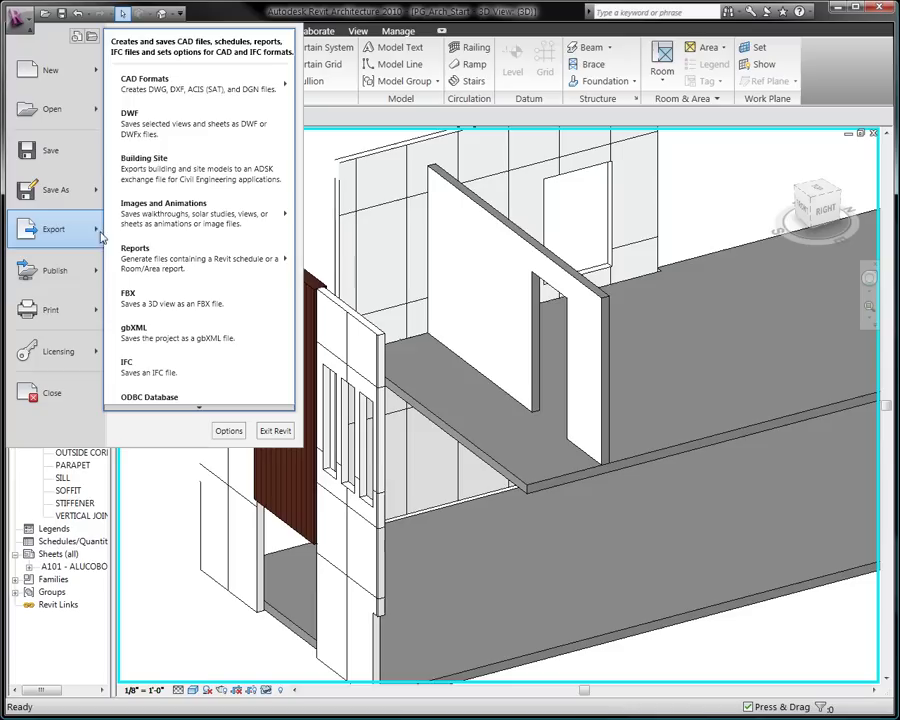
pyautogui.moveTo(263, 88)
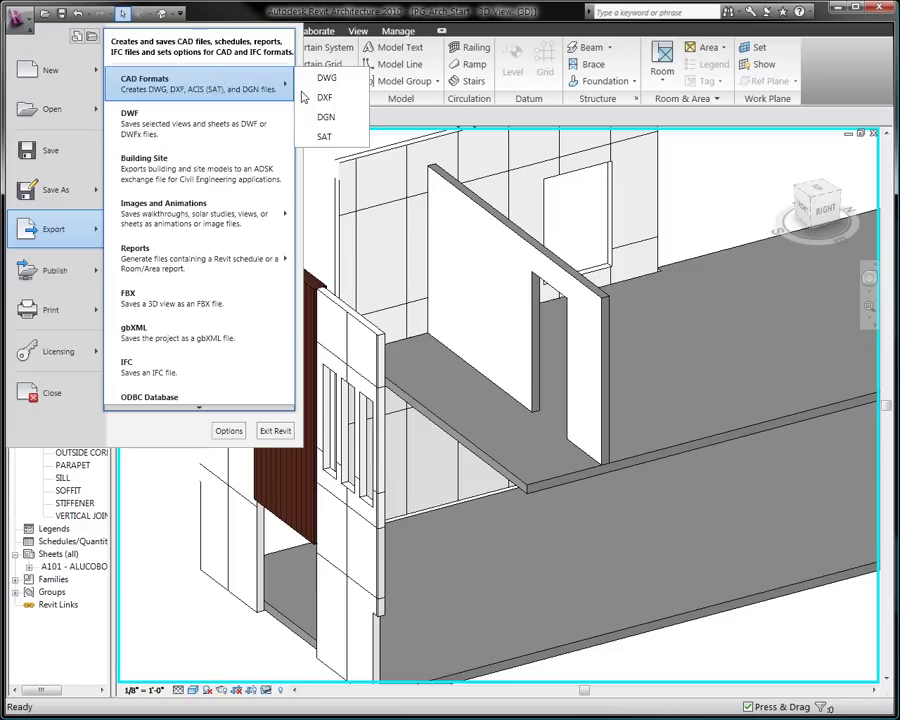
pyautogui.click(324, 137)
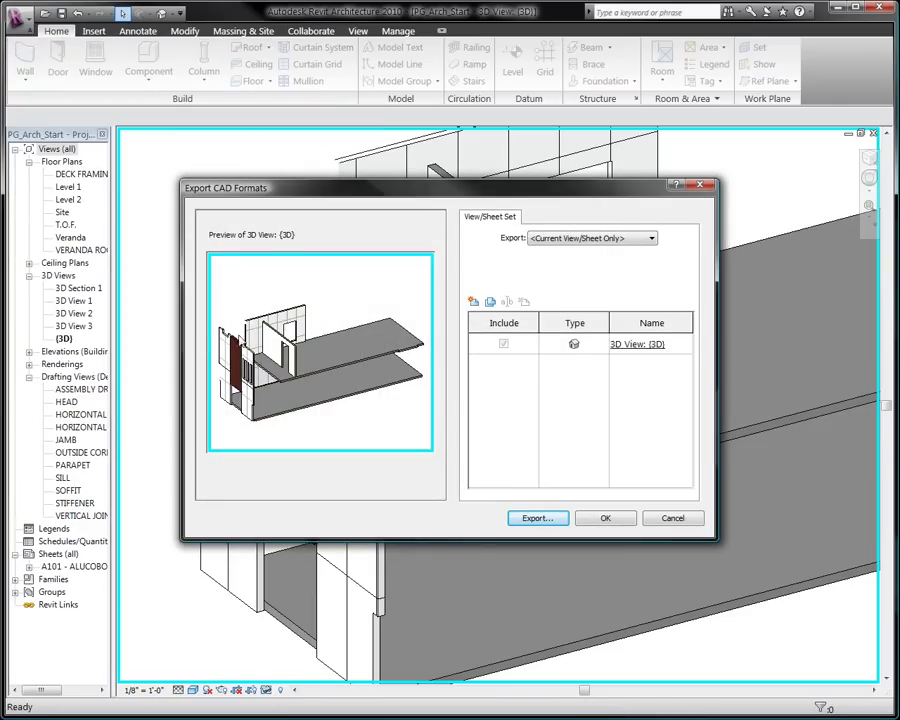
pyautogui.click(537, 518)
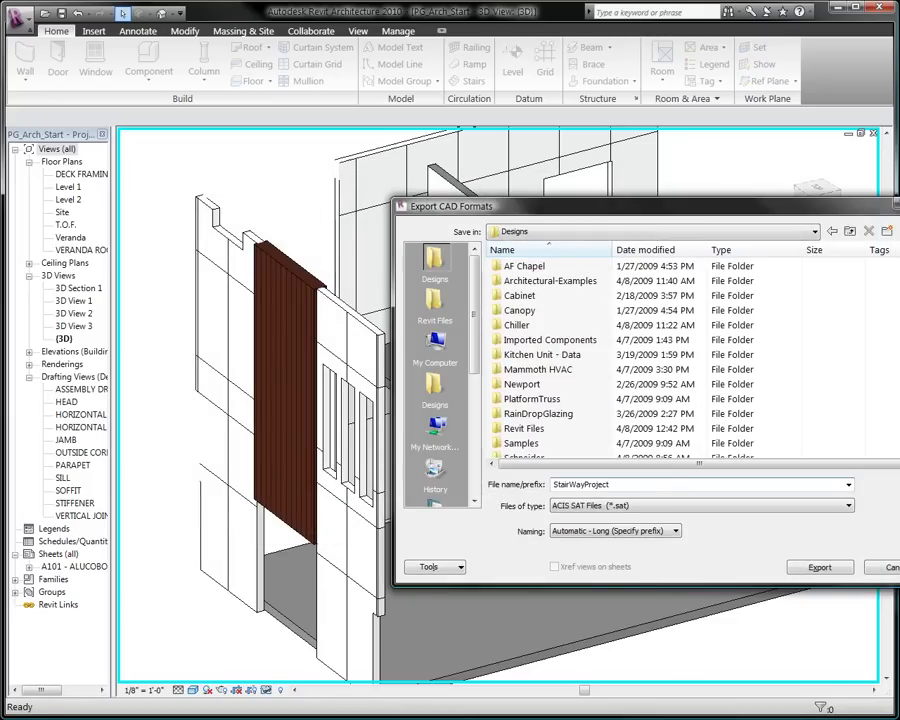
pyautogui.press('Return')
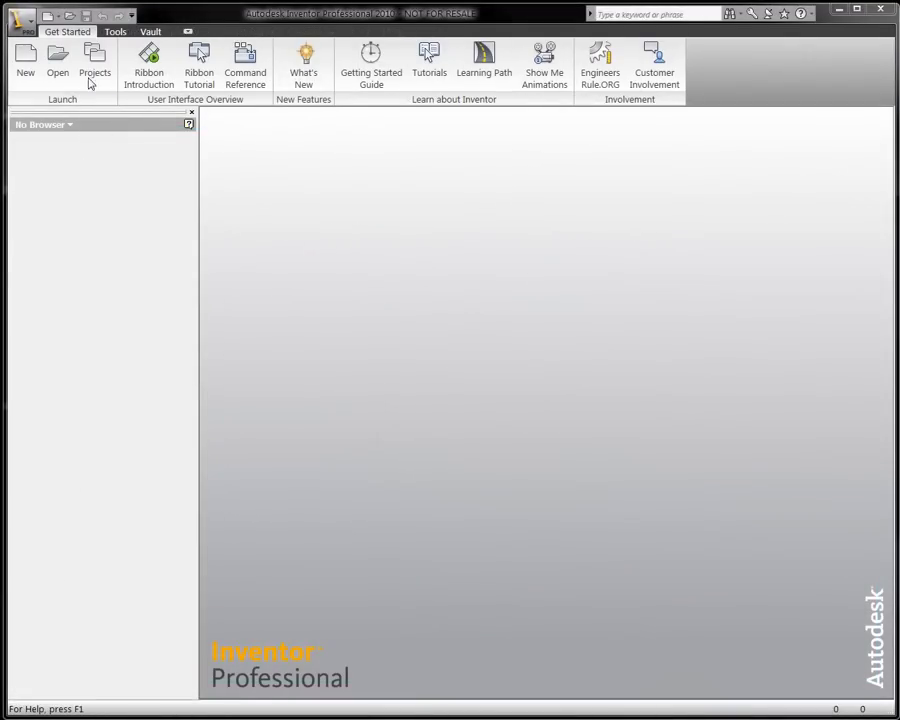
# Switch to Autodesk Inventor and open the SAT file StairWayProject from the Designs folder.
pyautogui.click(58, 62)
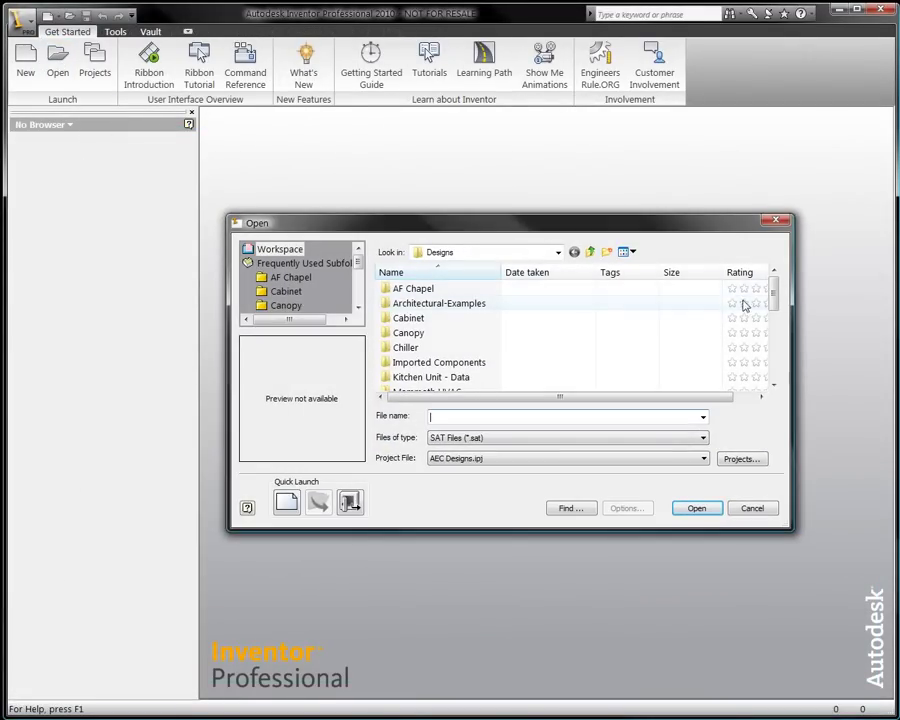
pyautogui.moveTo(776, 305); pyautogui.dragTo(775, 402)
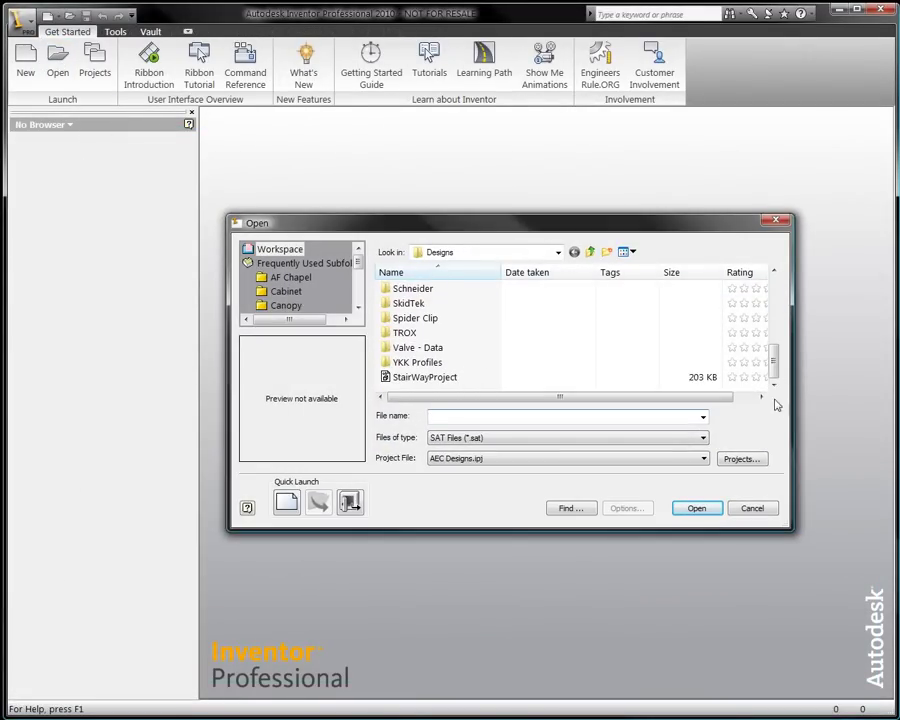
pyautogui.doubleClick(420, 376)
# Orient the imported building upright, define the view facing the front wall panels as Front, and return to the isometric home view.
pyautogui.click(845, 192)
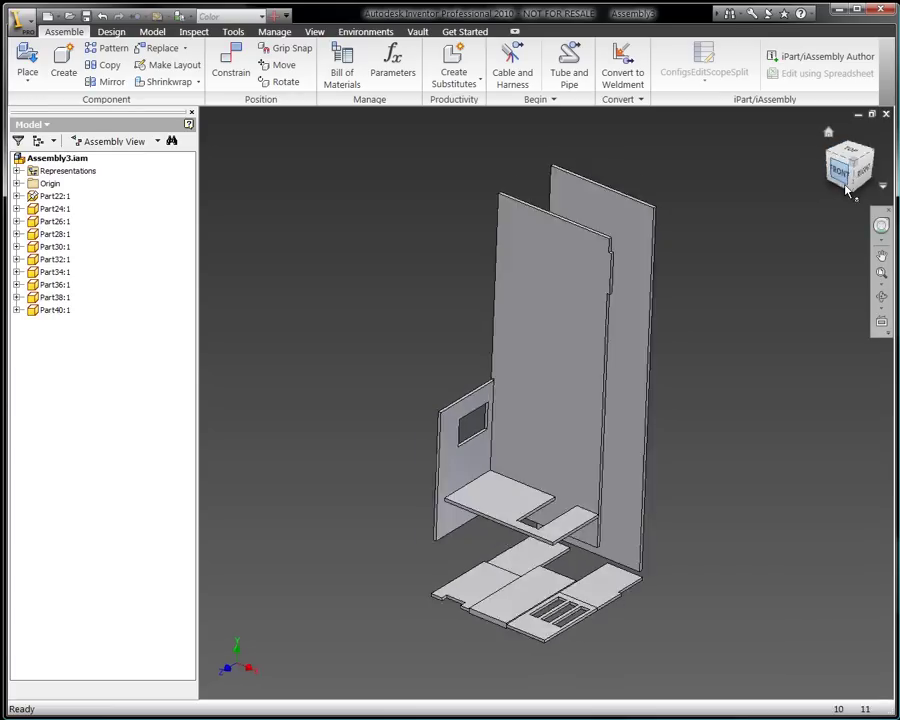
pyautogui.click(849, 192)
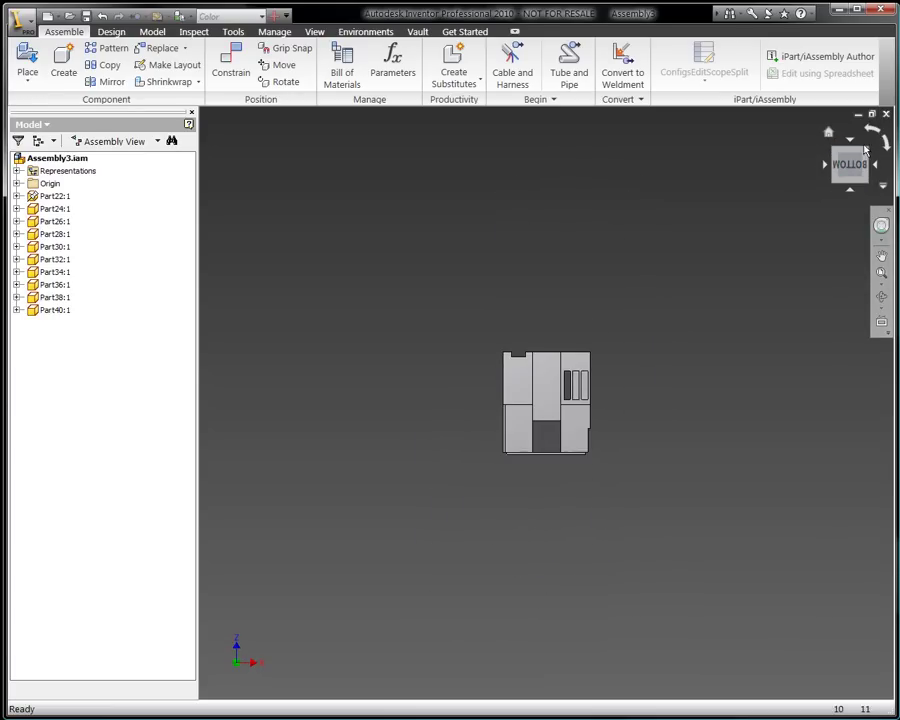
pyautogui.click(870, 152)
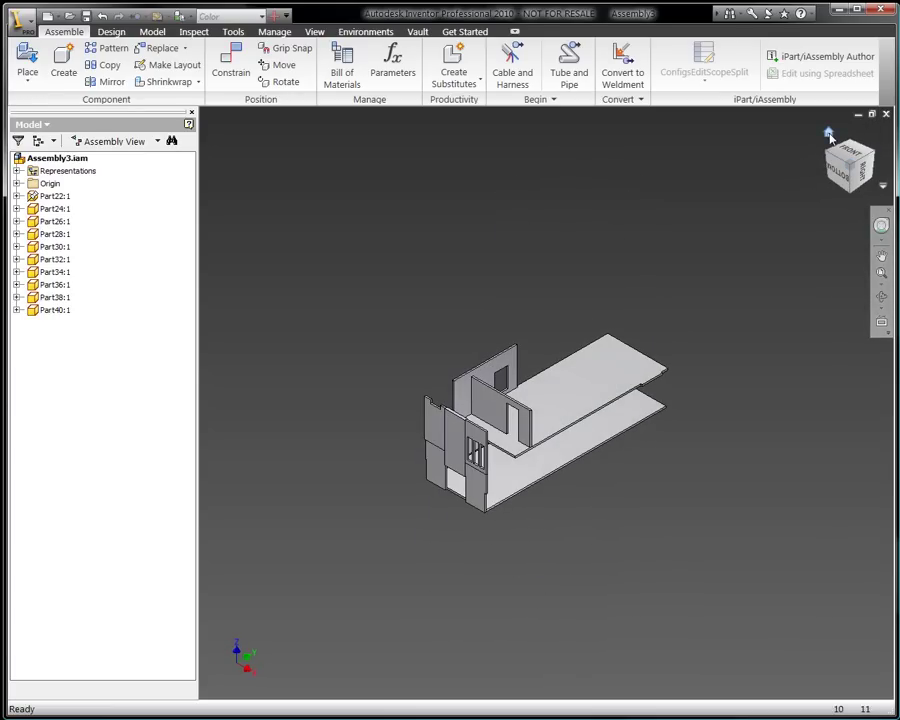
pyautogui.rightClick(830, 137)
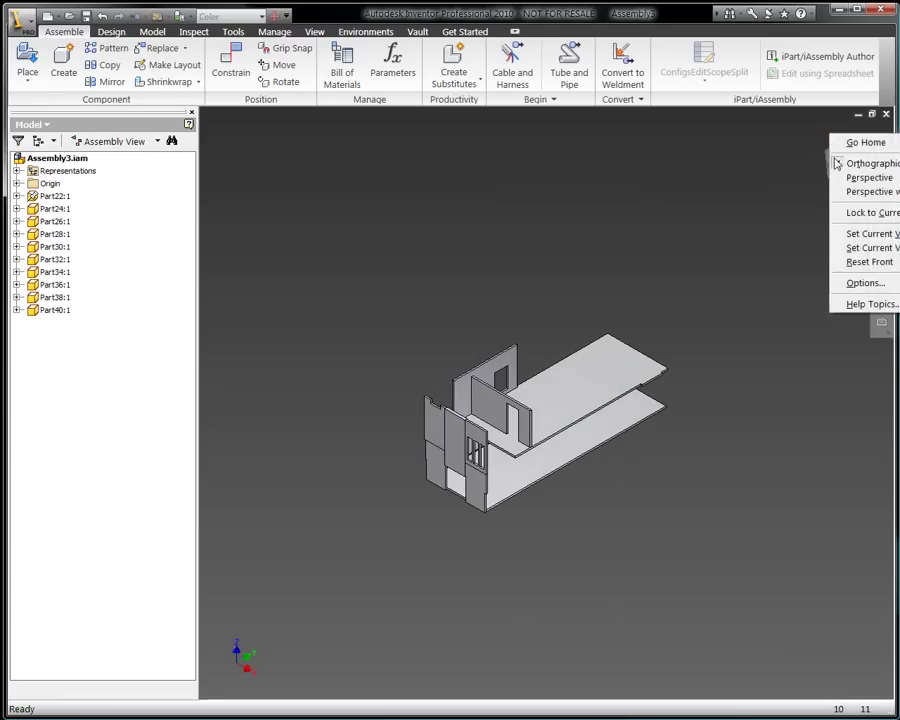
pyautogui.click(880, 236)
pyautogui.click(848, 168)
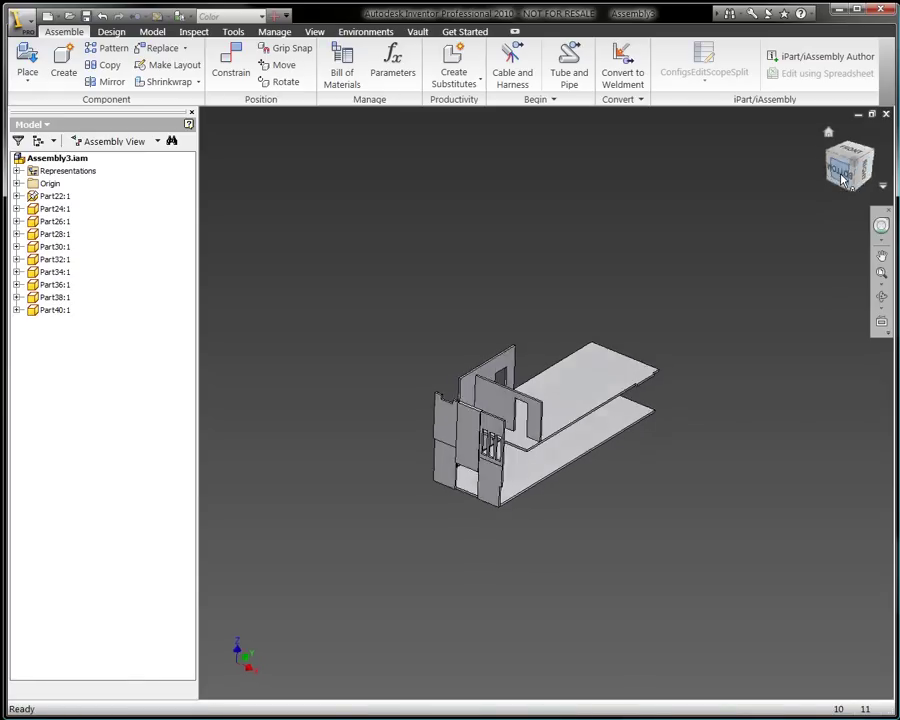
pyautogui.rightClick(848, 172)
pyautogui.click(875, 283)
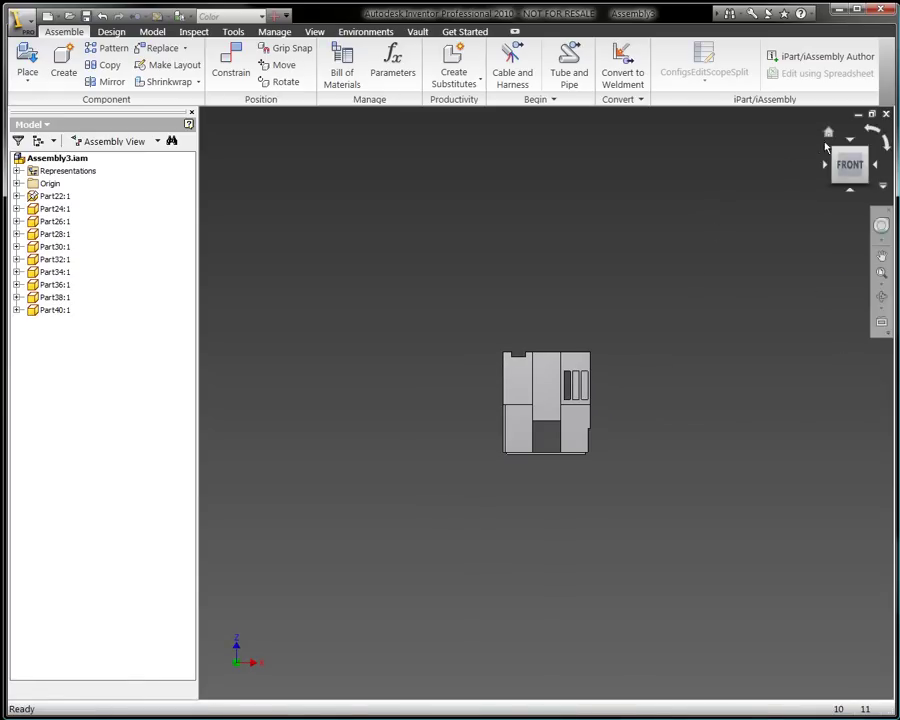
pyautogui.click(828, 134)
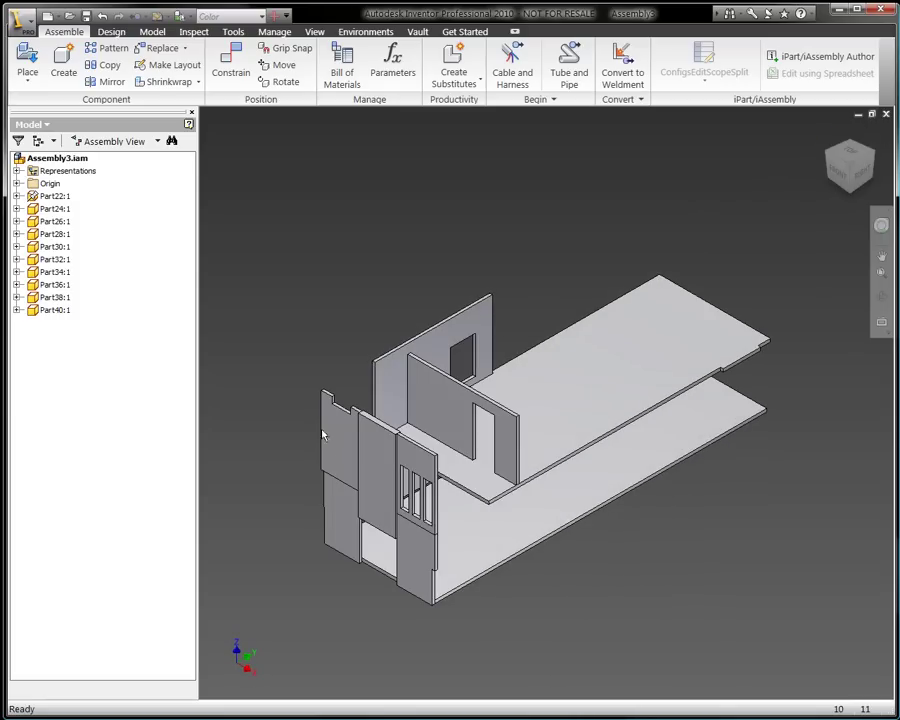
# Hide the five front wall panels, including the one with the three narrow windows.
pyautogui.click(333, 448)
pyautogui.keyDown('ctrl'); pyautogui.click(346, 516); pyautogui.keyUp('ctrl')
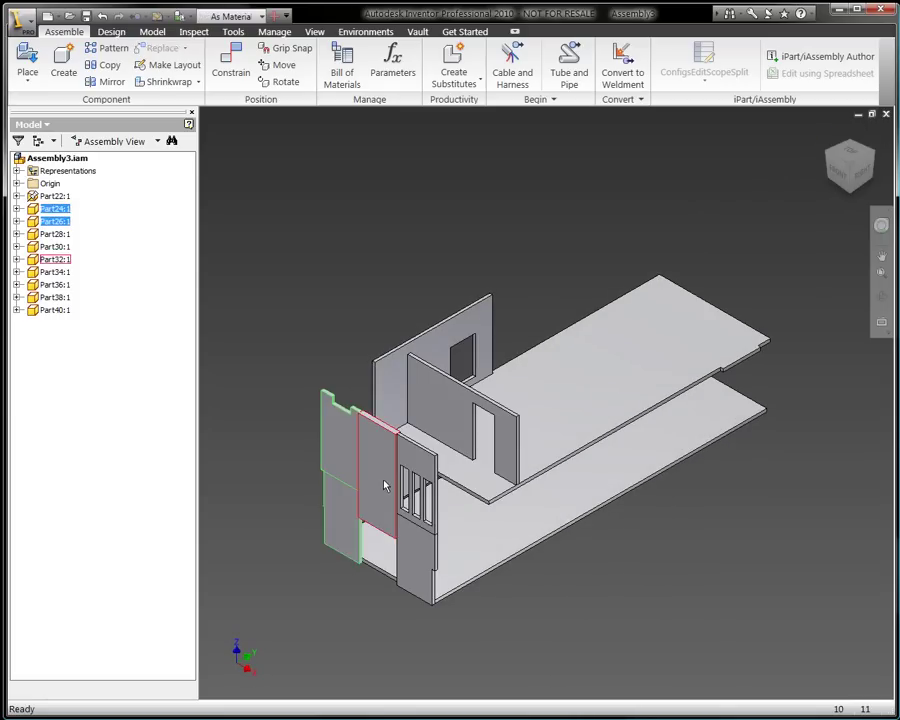
pyautogui.keyDown('ctrl'); pyautogui.click(386, 482); pyautogui.keyUp('ctrl')
pyautogui.keyDown('ctrl'); pyautogui.click(413, 490); pyautogui.keyUp('ctrl')
pyautogui.keyDown('ctrl'); pyautogui.click(420, 567); pyautogui.keyUp('ctrl')
pyautogui.rightClick(267, 413)
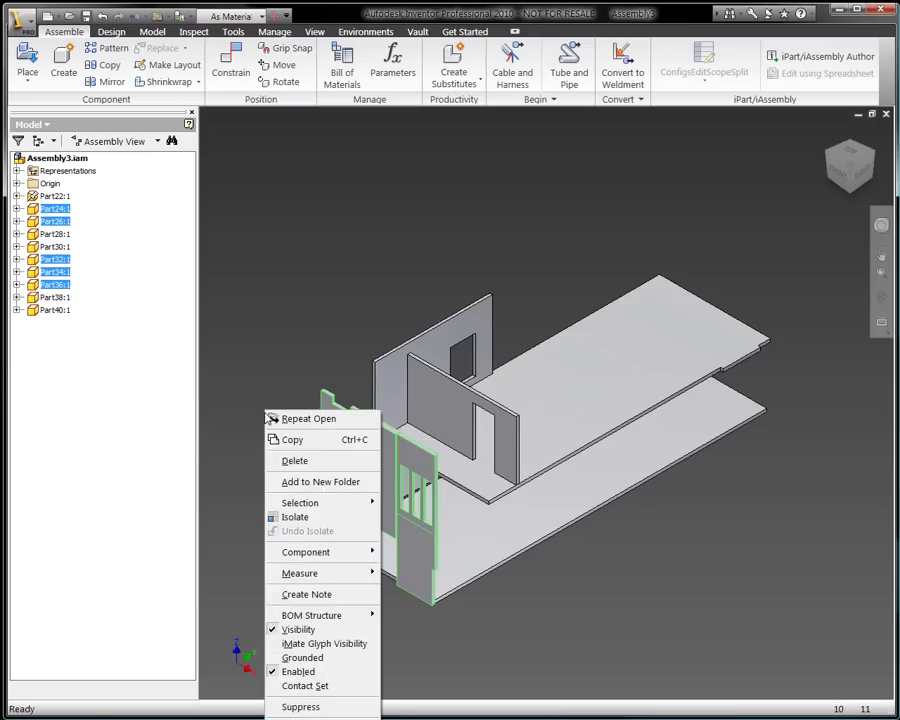
pyautogui.click(342, 632)
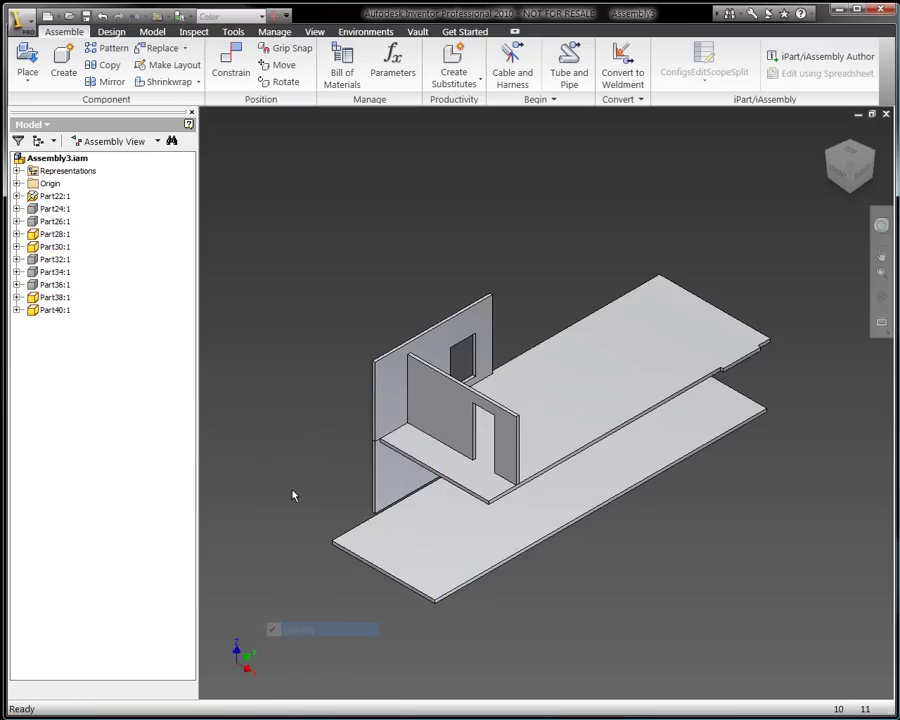
# Ground both floors, the lower and upper side walls, and the interior wall.
pyautogui.click(396, 543)
pyautogui.keyDown('ctrl'); pyautogui.click(390, 475); pyautogui.keyUp('ctrl')
pyautogui.keyDown('ctrl'); pyautogui.click(428, 446); pyautogui.keyUp('ctrl')
pyautogui.keyDown('ctrl'); pyautogui.click(446, 410); pyautogui.keyUp('ctrl')
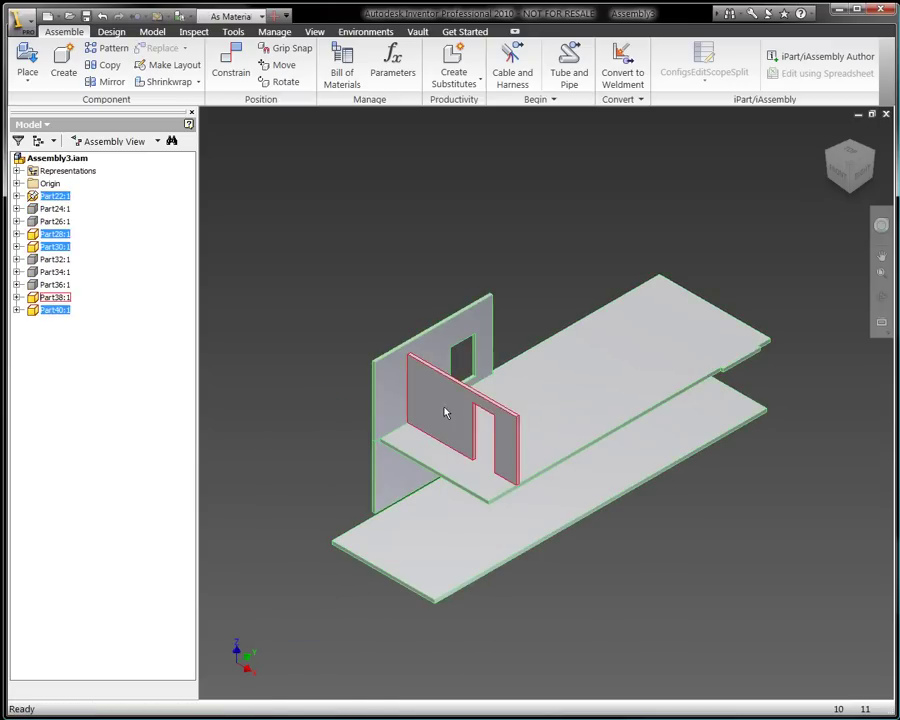
pyautogui.rightClick(346, 313)
pyautogui.click(381, 557)
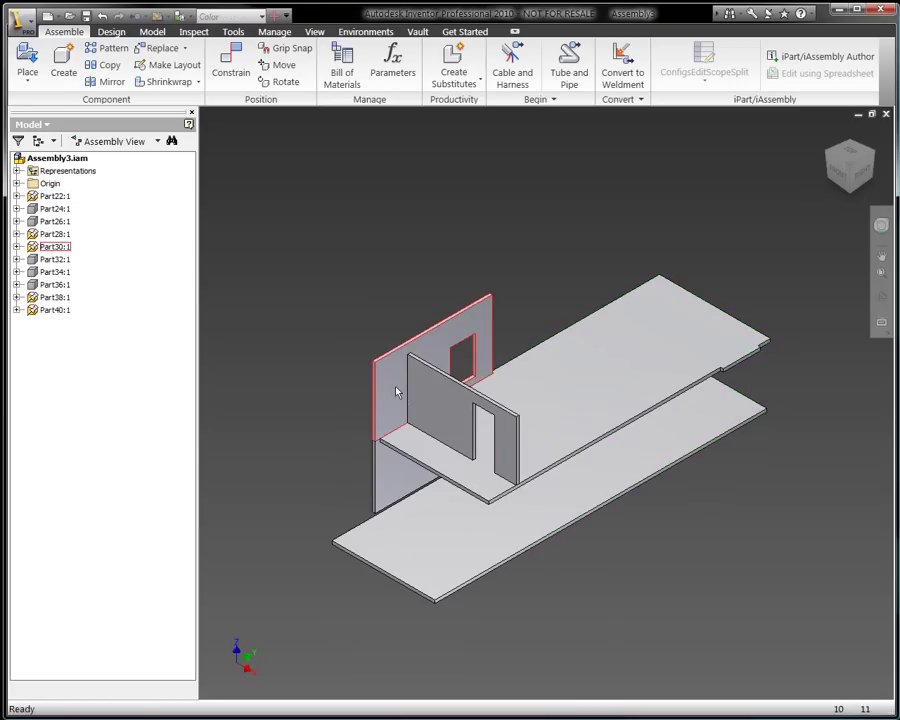
pyautogui.moveTo(396, 392); pyautogui.dragTo(342, 370)
pyautogui.click(340, 404)
# Place one instance of the Spiral Staircase assembly in the open space beside the floors.
pyautogui.scroll(-5, 363, 436)
pyautogui.moveTo(362, 436); pyautogui.dragTo(224, 298, button='middle')
pyautogui.scroll(2, 391, 358)
pyautogui.moveTo(391, 359); pyautogui.dragTo(395, 336, button='middle')
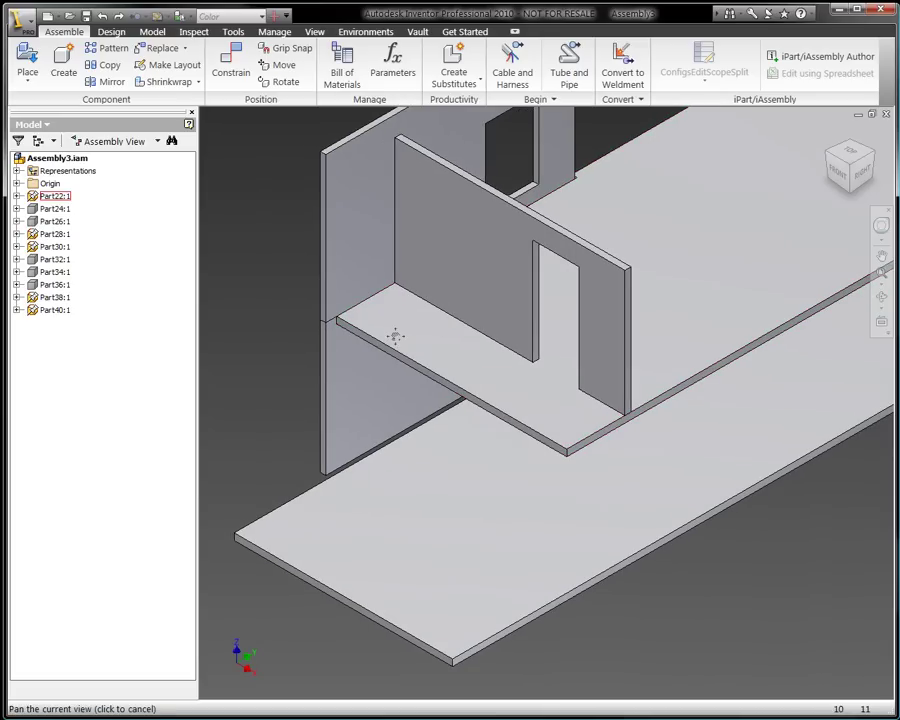
pyautogui.click(27, 60)
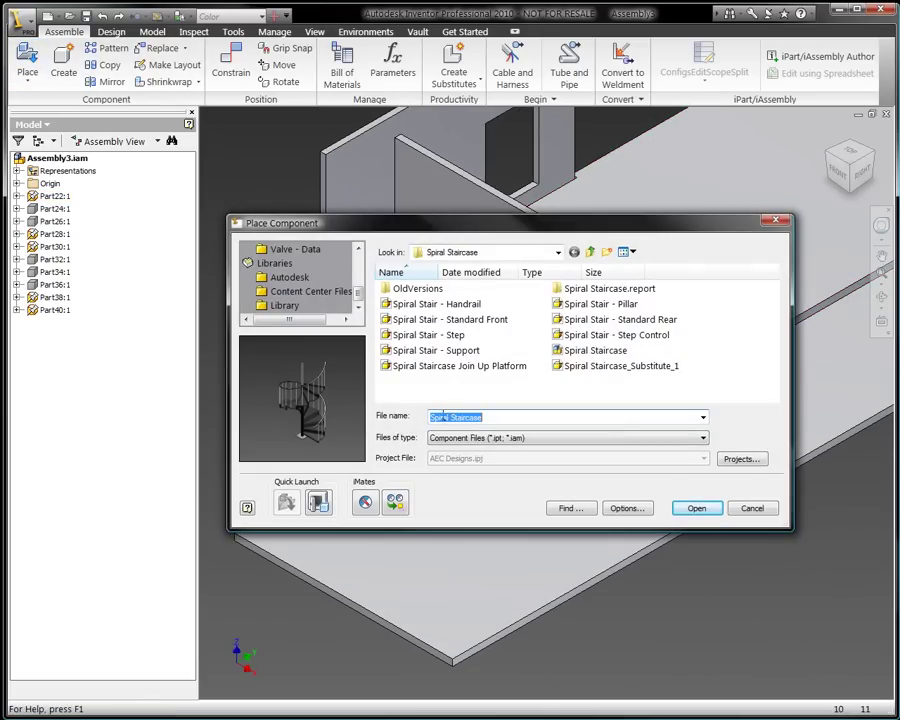
pyautogui.click(694, 508)
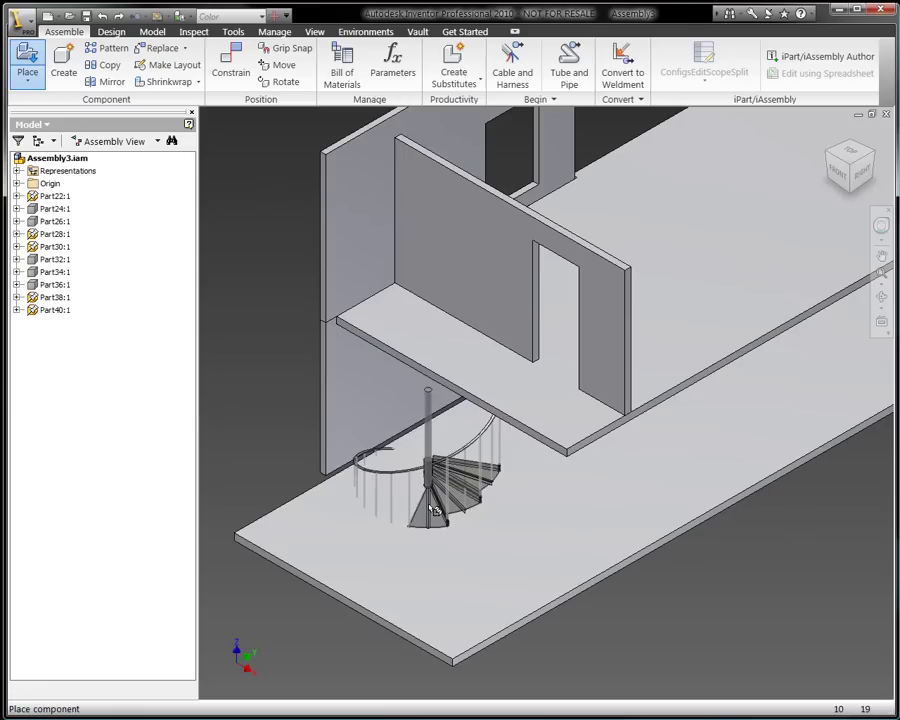
pyautogui.scroll(3, 410, 398)
pyautogui.moveTo(410, 400); pyautogui.dragTo(490, 412, button='middle')
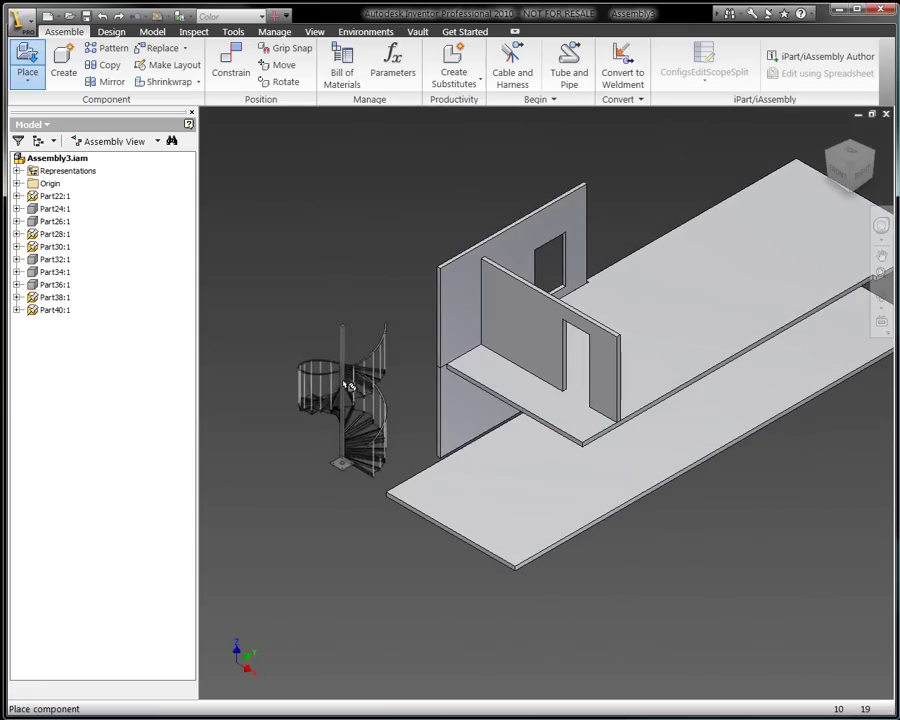
pyautogui.click(383, 360)
pyautogui.rightClick(313, 418)
pyautogui.click(350, 425)
# Mate the staircase's base plate to the lower floor with a 0.000 in offset.
pyautogui.scroll(-3, 361, 449)
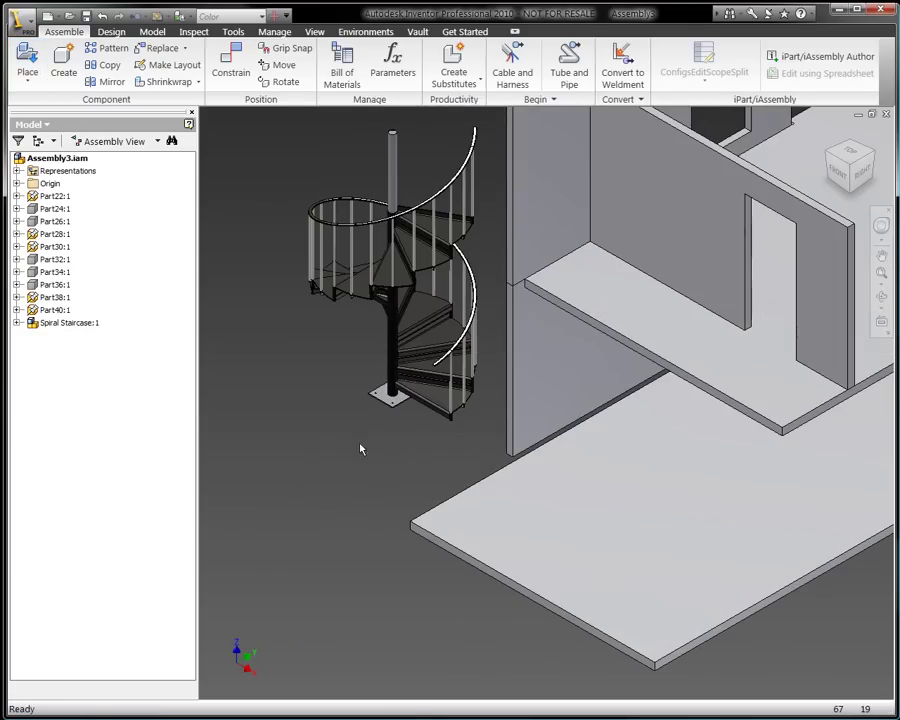
pyautogui.scroll(-2, 385, 409)
pyautogui.press('c')
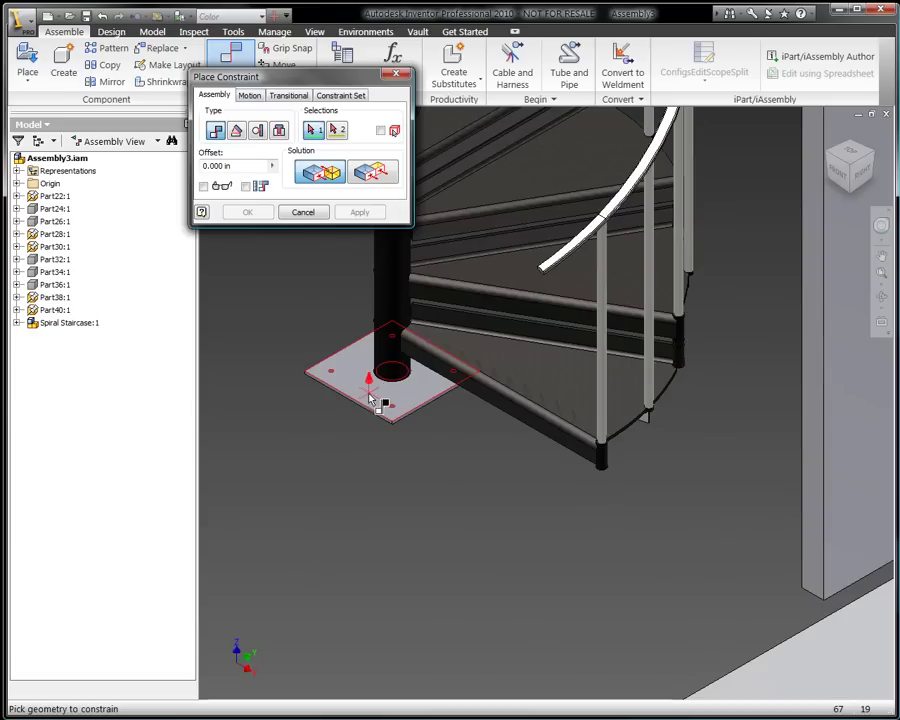
pyautogui.click(368, 398)
pyautogui.scroll(-5, 368, 398)
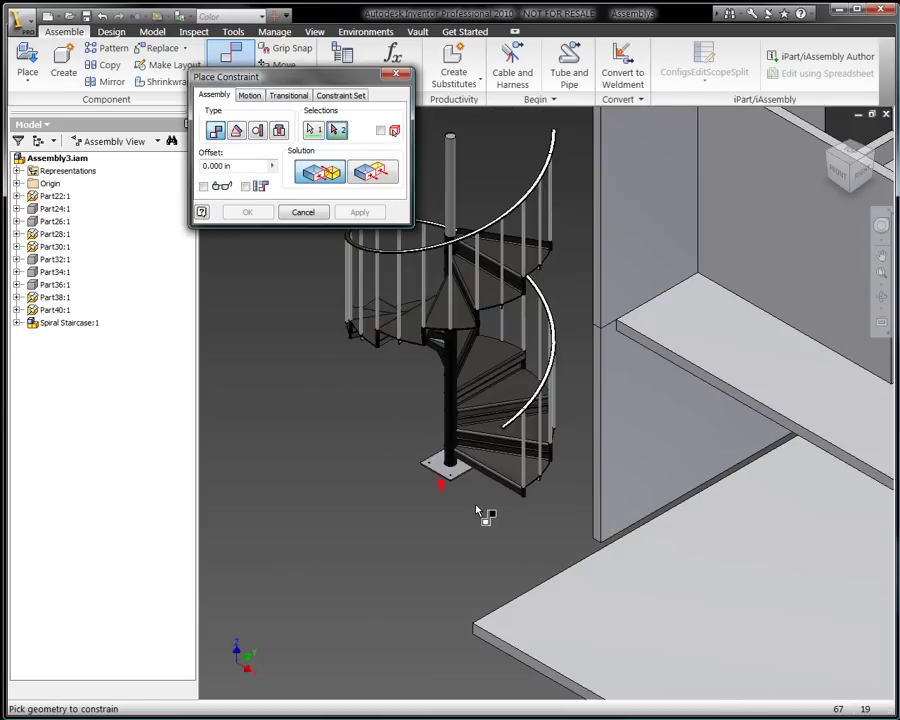
pyautogui.click(536, 528)
pyautogui.rightClick(434, 446)
pyautogui.click(447, 452)
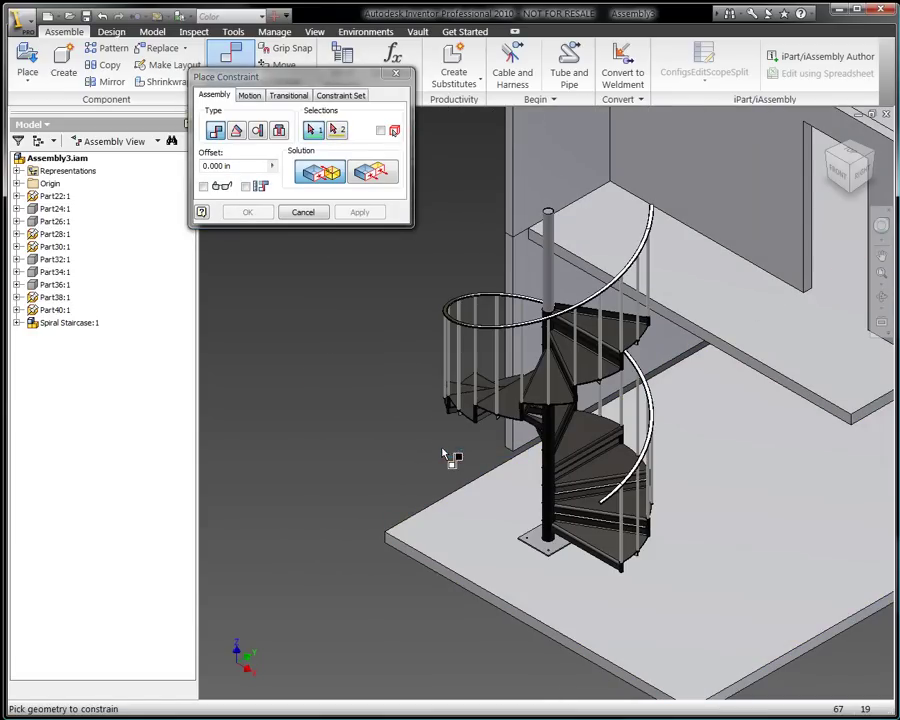
pyautogui.click(303, 212)
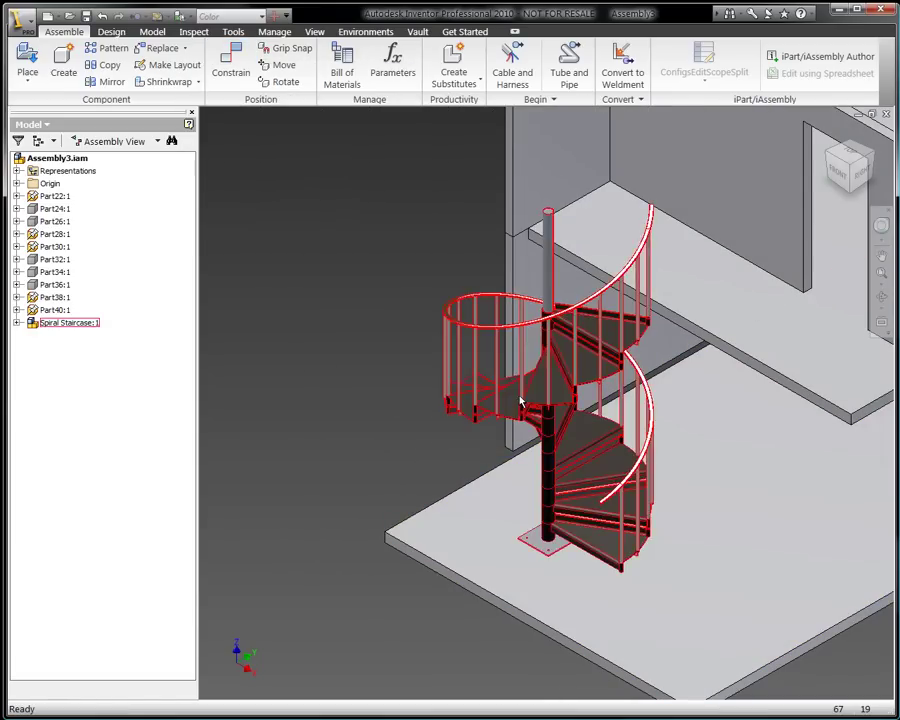
# Slide the staircase across the lower floor to the upper floor's front edge near the side wall.
pyautogui.moveTo(512, 405); pyautogui.dragTo(571, 385)
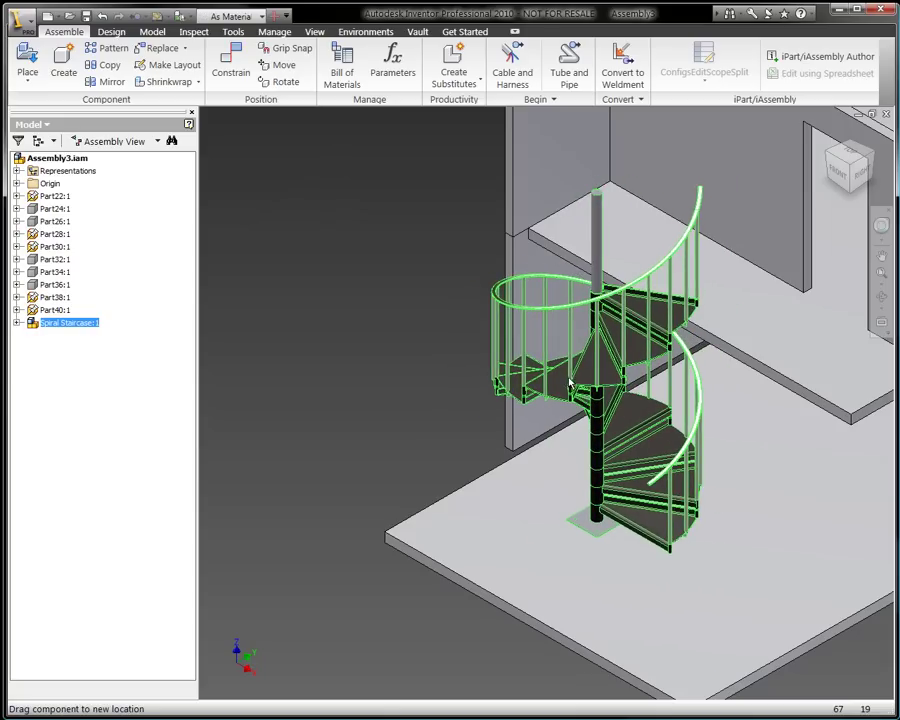
pyautogui.click(358, 363)
pyautogui.moveTo(358, 363); pyautogui.dragTo(293, 358, button='middle')
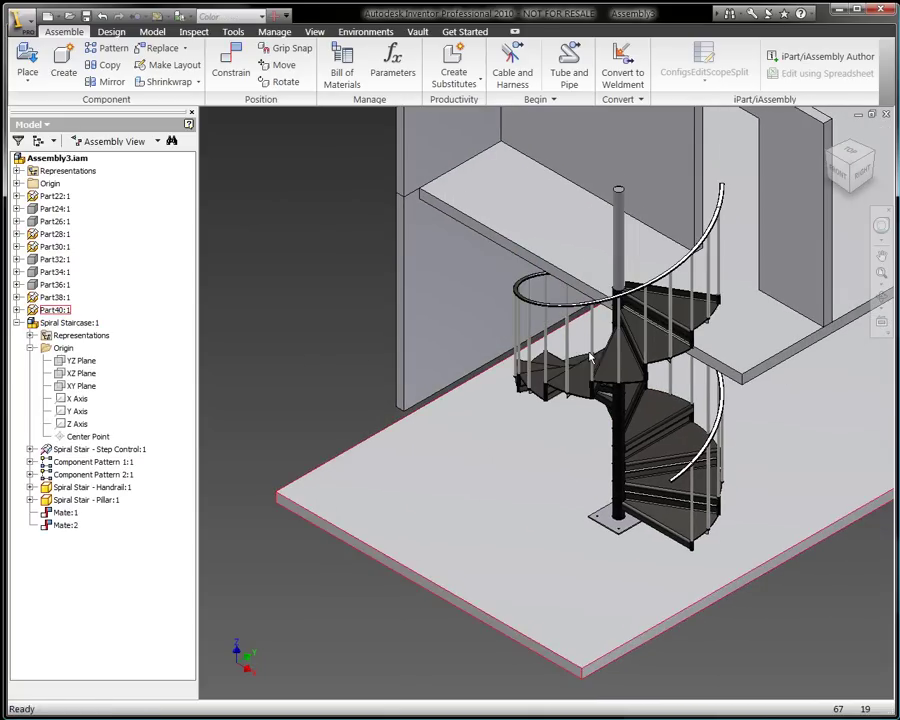
pyautogui.click(592, 359)
pyautogui.moveTo(636, 343); pyautogui.dragTo(500, 335)
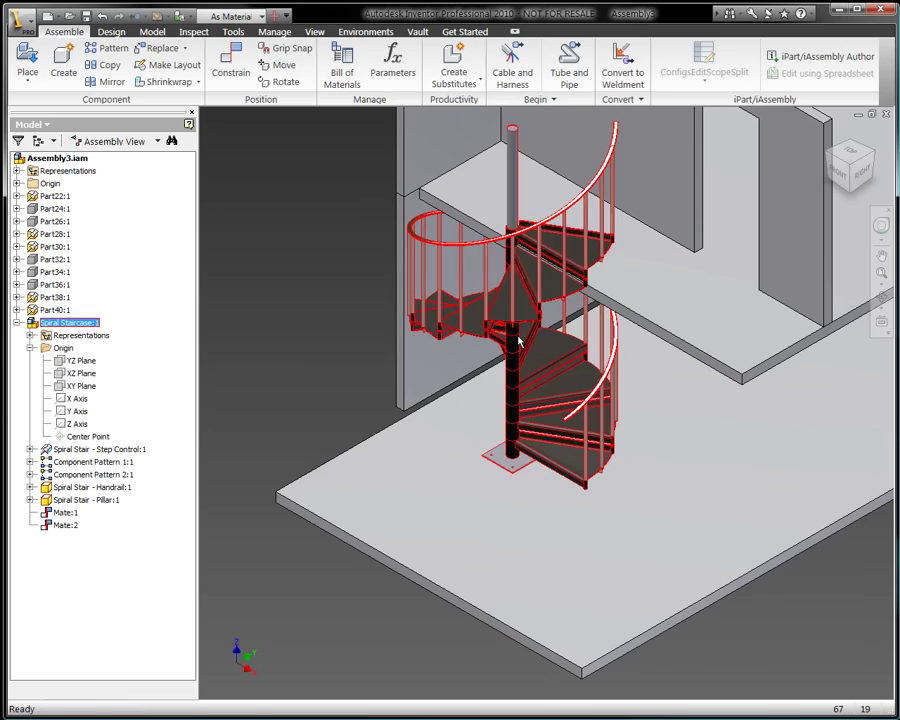
# Examine the staircase's height and top steps against the upper floor from the side and at an angle.
pyautogui.press('F4')
pyautogui.moveTo(585, 376); pyautogui.dragTo(536, 338)
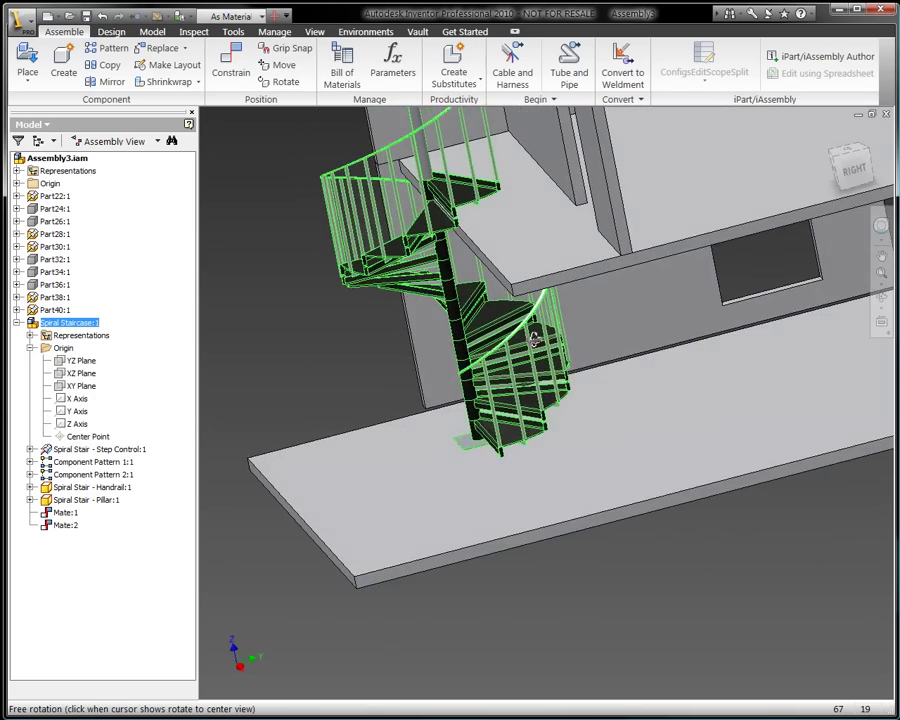
pyautogui.scroll(-4, 458, 240)
pyautogui.moveTo(458, 240); pyautogui.dragTo(458, 334, button='middle')
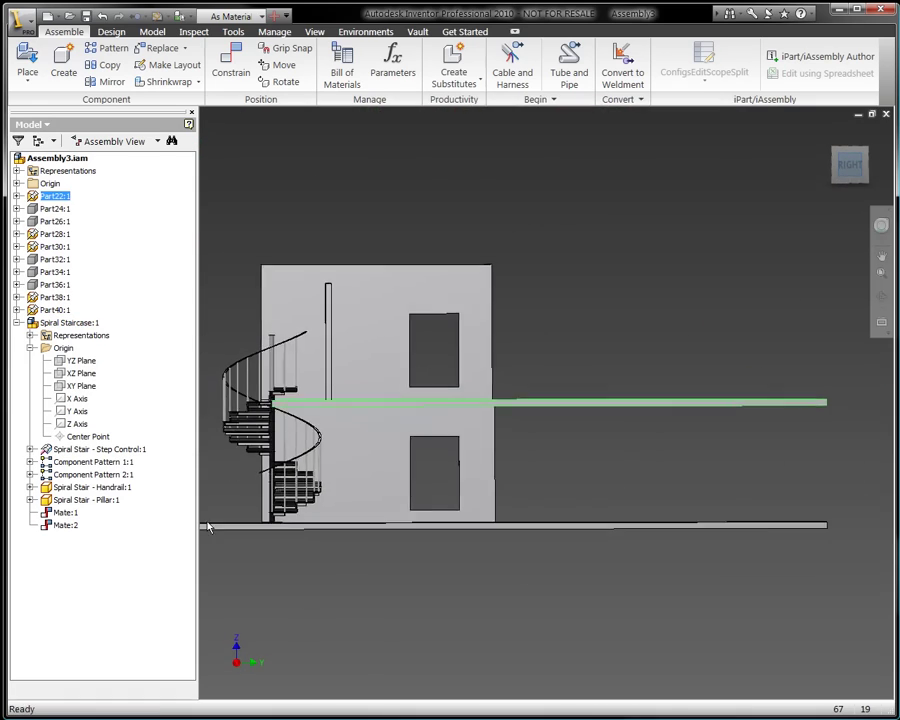
pyautogui.moveTo(325, 505); pyautogui.dragTo(440, 491, button='middle')
pyautogui.scroll(-4, 365, 392)
pyautogui.scroll(-3, 365, 392)
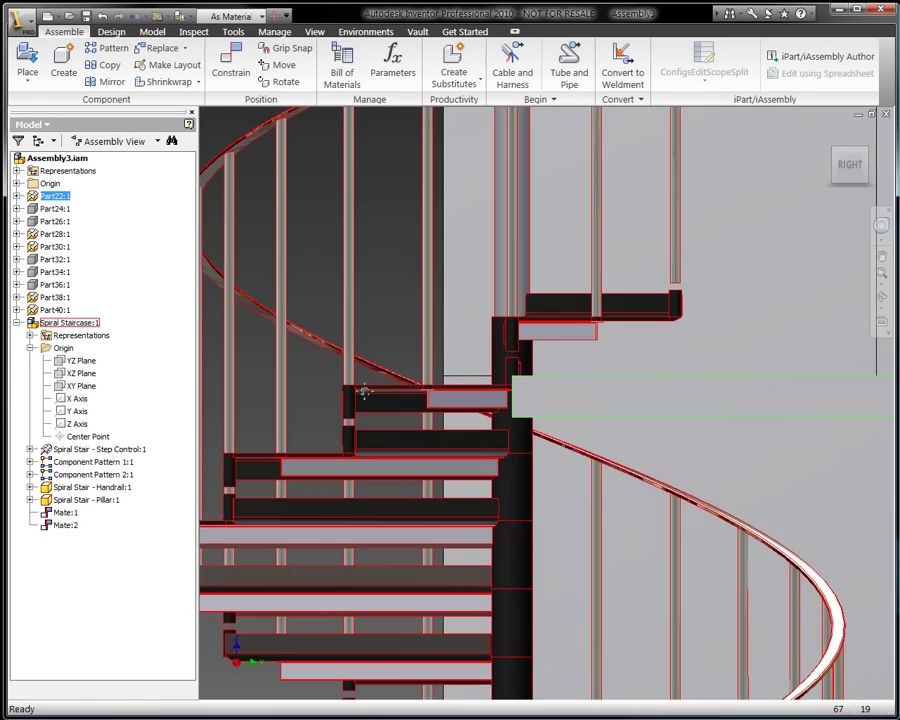
pyautogui.moveTo(364, 390); pyautogui.dragTo(374, 378, button='middle')
pyautogui.keyDown('shift'); pyautogui.moveTo(592, 410); pyautogui.dragTo(573, 504, button='middle'); pyautogui.keyUp('shift')
pyautogui.moveTo(572, 504); pyautogui.dragTo(538, 484)
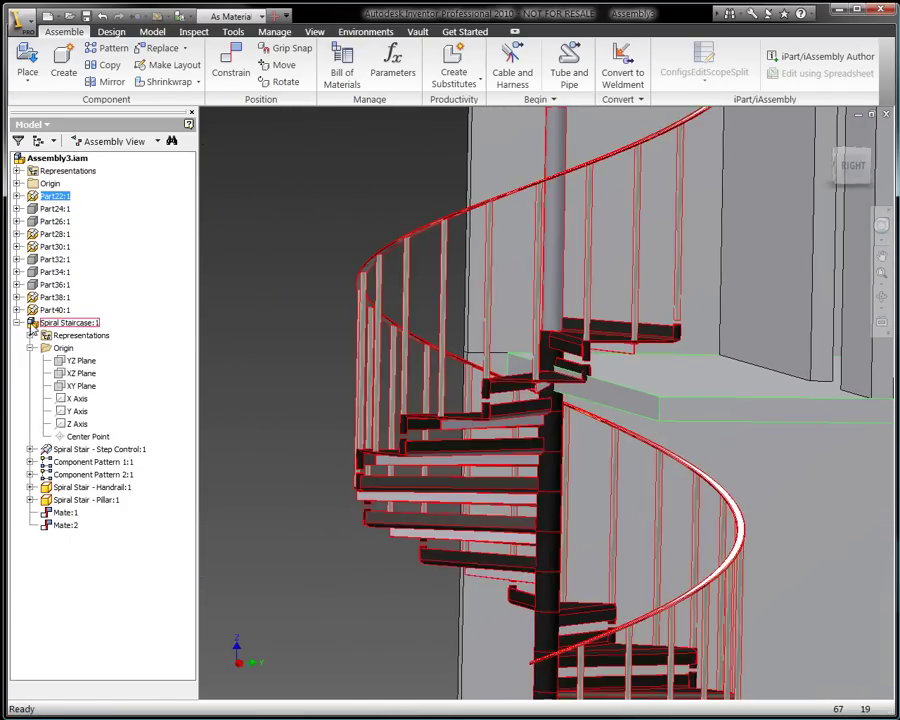
# Open the Spiral Stair - Step Control part in place within the Spiral Staircase assembly and display its parameters.
pyautogui.doubleClick(70, 322)
pyautogui.doubleClick(56, 448)
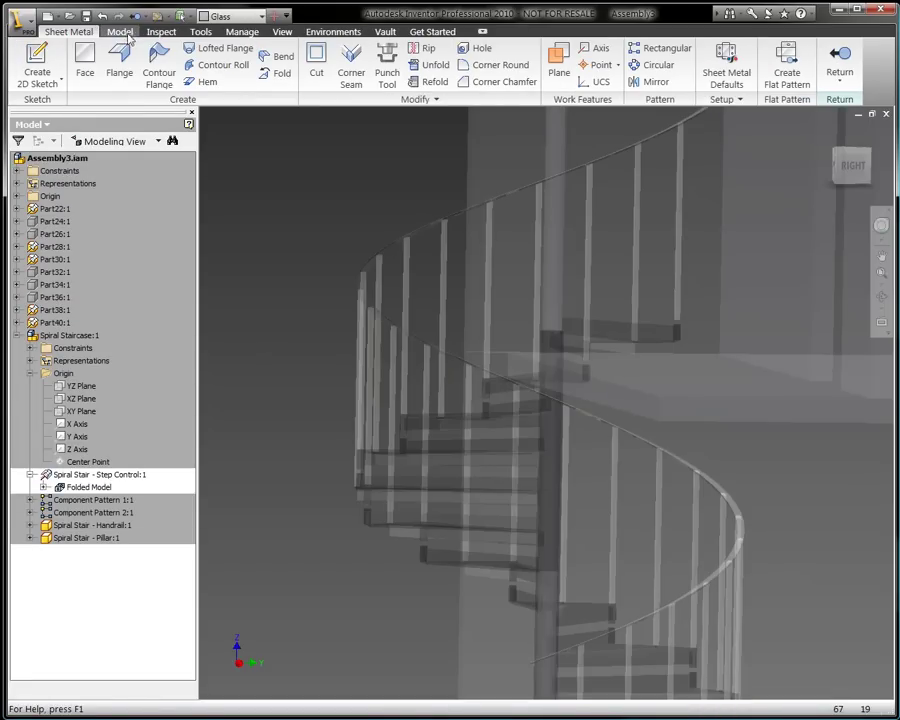
pyautogui.click(241, 33)
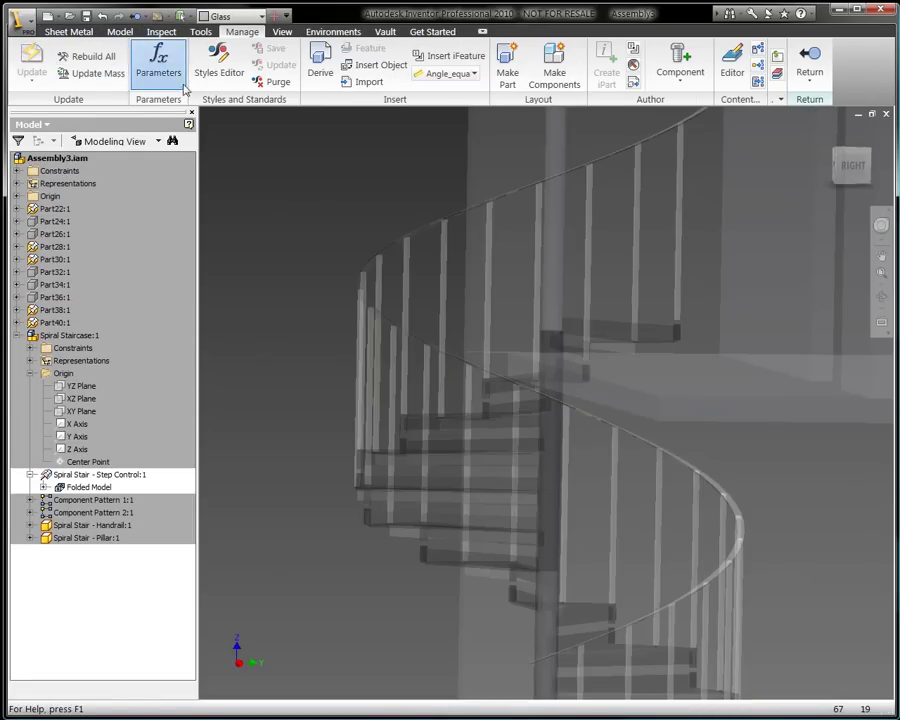
pyautogui.click(158, 64)
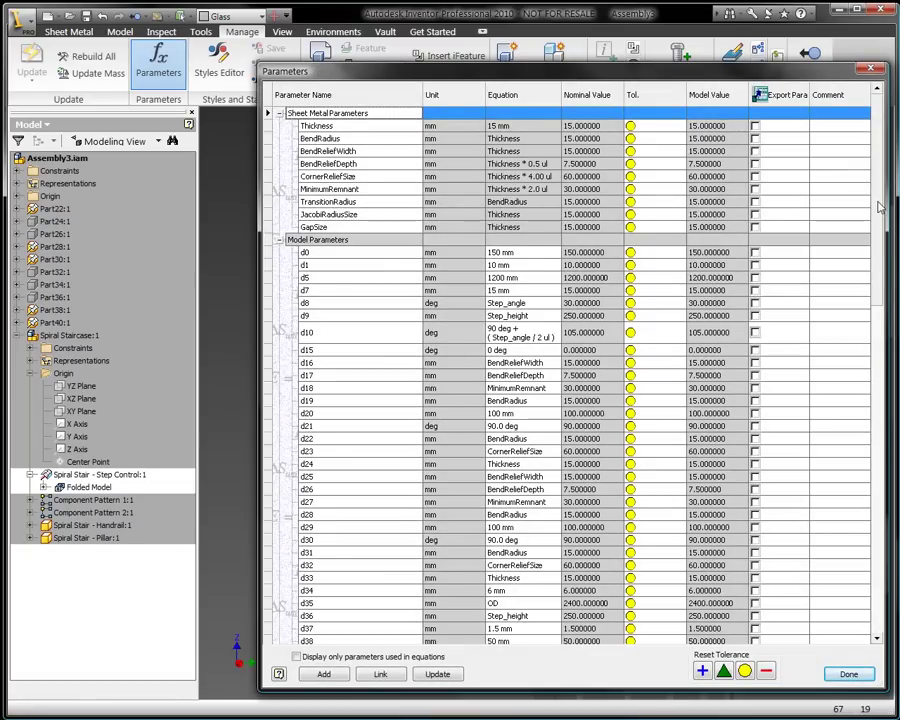
# Set the user parameter Height to 114 in - Step_height and return to the top-level assembly.
pyautogui.moveTo(880, 207); pyautogui.dragTo(888, 614)
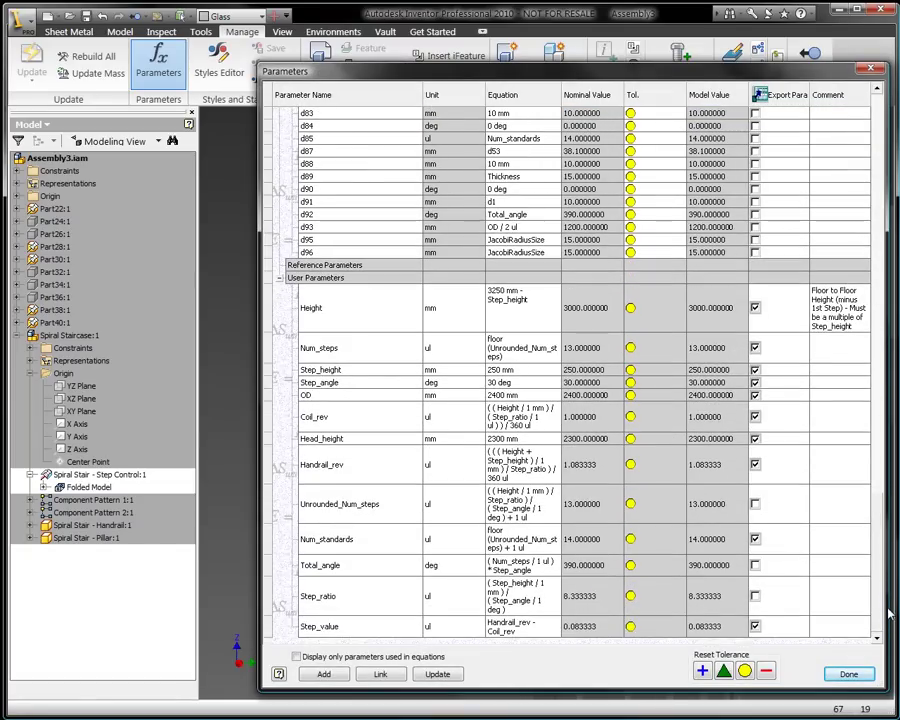
pyautogui.click(501, 293)
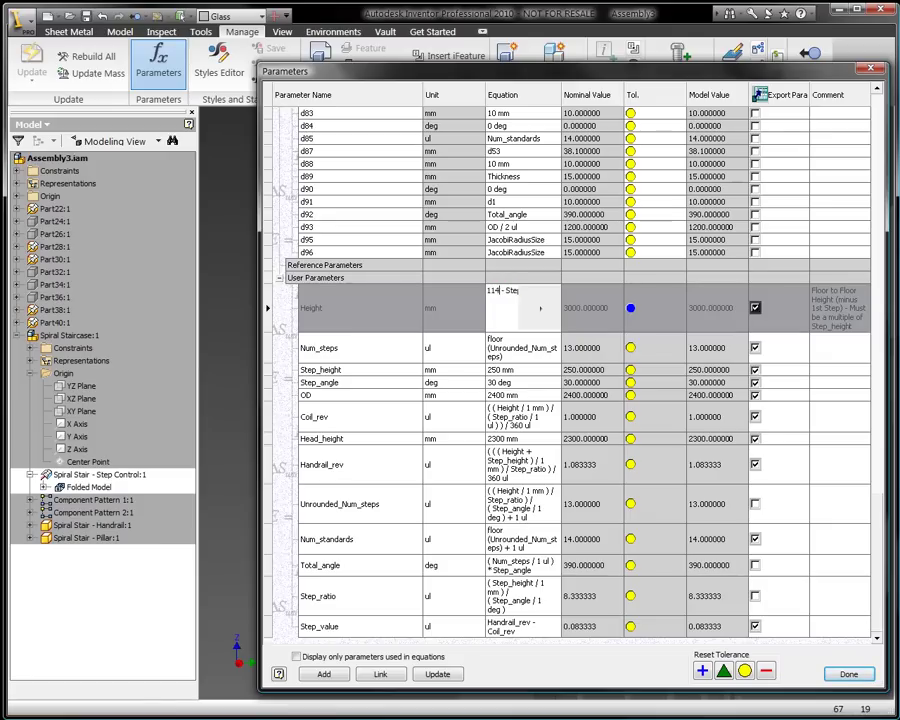
pyautogui.write('114 in - Step_height')
pyautogui.press('Return')
pyautogui.click(868, 69)
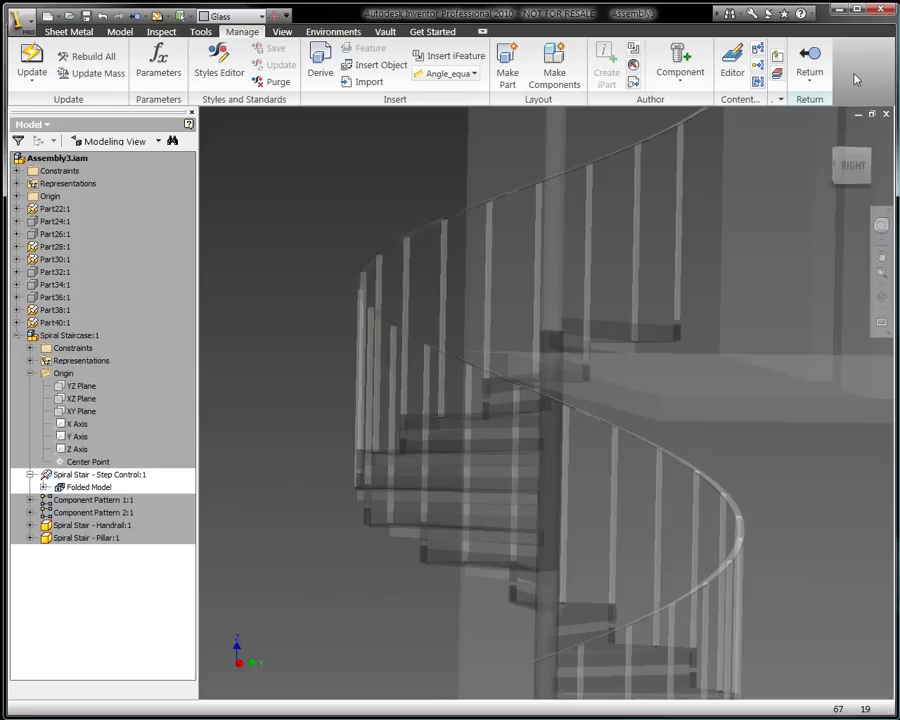
pyautogui.click(810, 70)
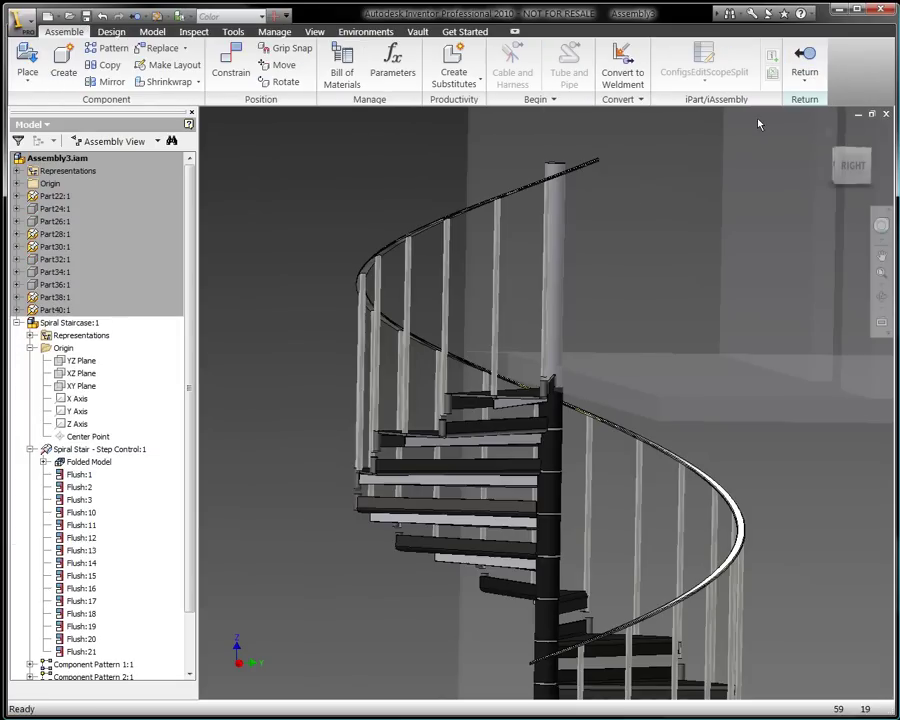
pyautogui.click(805, 62)
# Mate the side face of the staircase's top step to the upper floor's front edge face with a 0.000 in offset.
pyautogui.scroll(2, 474, 325)
pyautogui.moveTo(472, 325); pyautogui.dragTo(438, 267, button='middle')
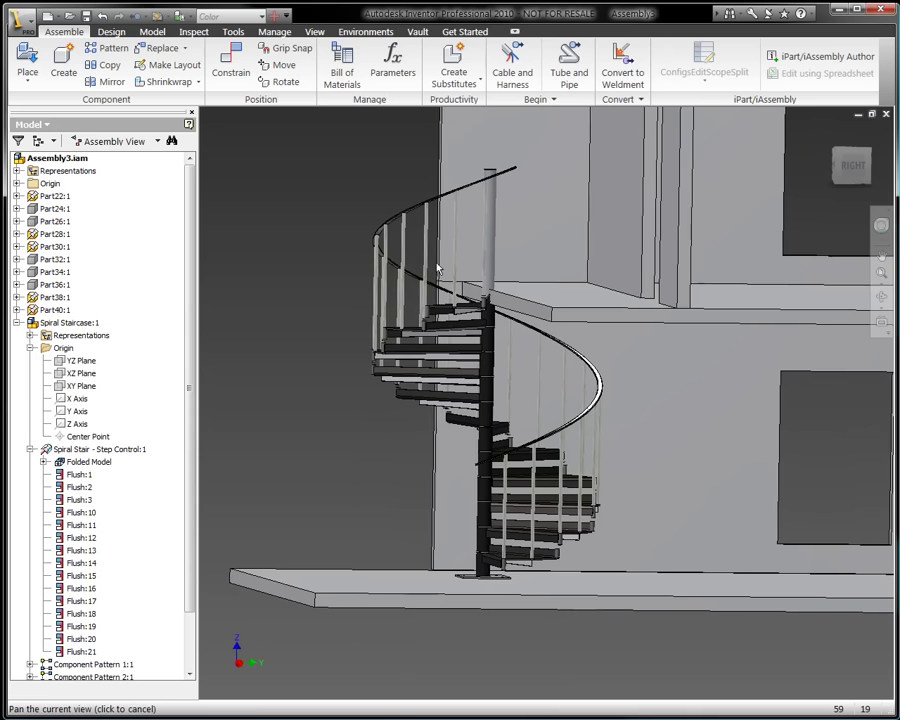
pyautogui.press('F4')
pyautogui.moveTo(621, 347); pyautogui.dragTo(605, 408)
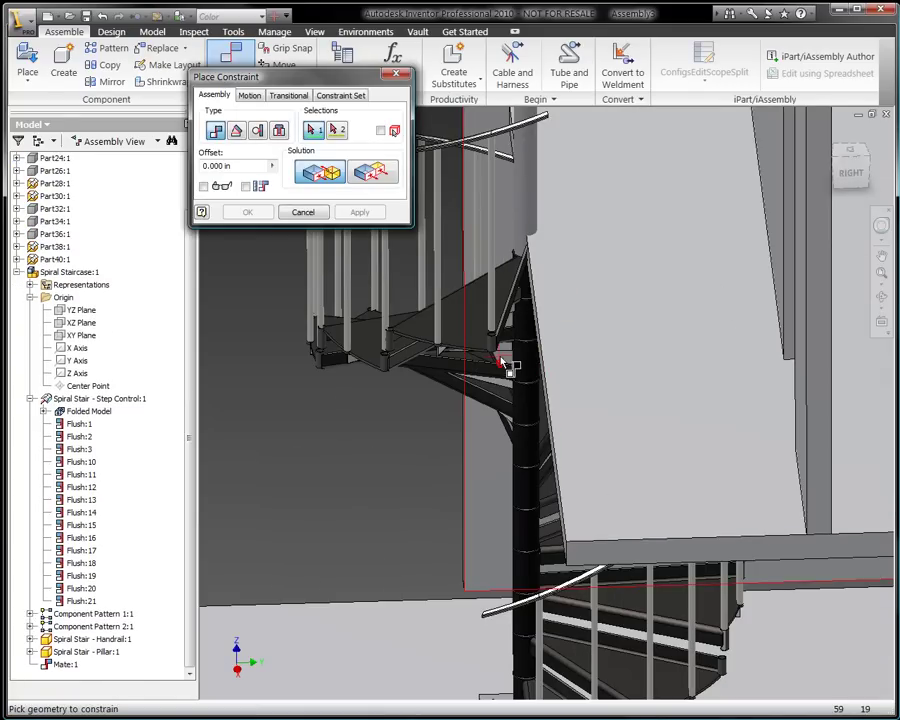
pyautogui.scroll(5, 505, 355)
pyautogui.click(492, 340)
pyautogui.scroll(-4, 589, 359)
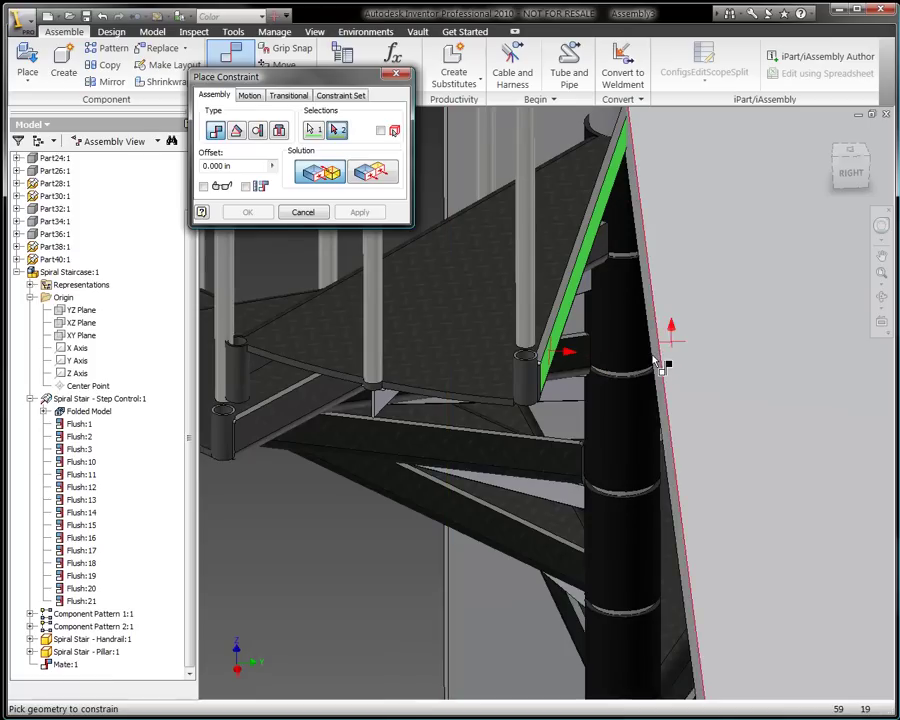
pyautogui.click(654, 365)
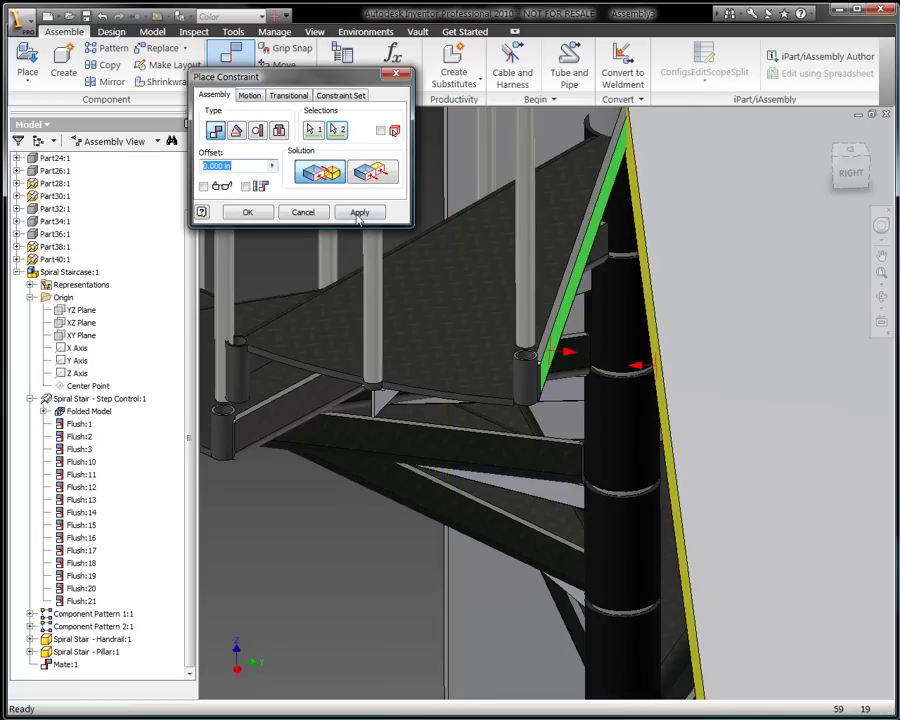
pyautogui.click(359, 213)
pyautogui.click(303, 212)
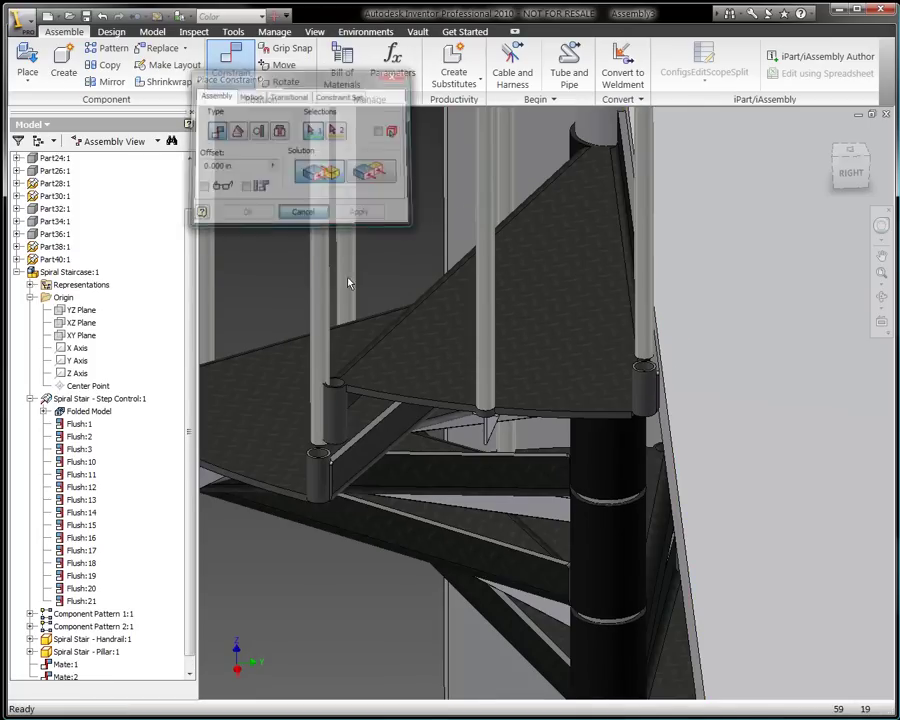
# Slide the staircase along the upper floor's front edge so its handrail sits just clear of the side wall.
pyautogui.scroll(-6, 349, 292)
pyautogui.moveTo(358, 306); pyautogui.dragTo(404, 320, button='middle')
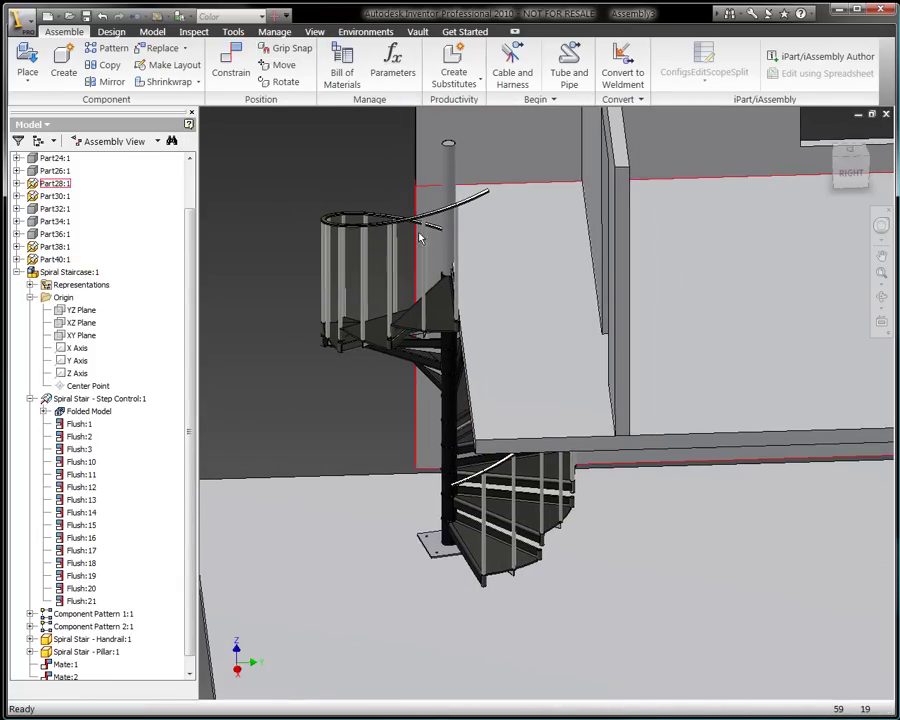
pyautogui.moveTo(420, 227); pyautogui.dragTo(404, 209)
pyautogui.click(850, 153)
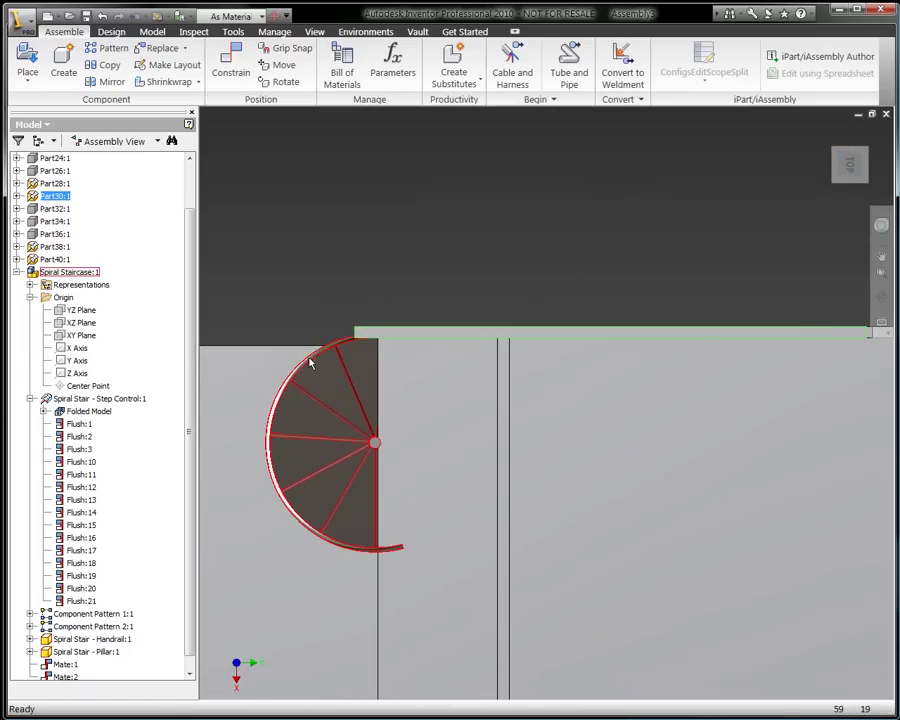
pyautogui.moveTo(318, 362); pyautogui.dragTo(312, 375)
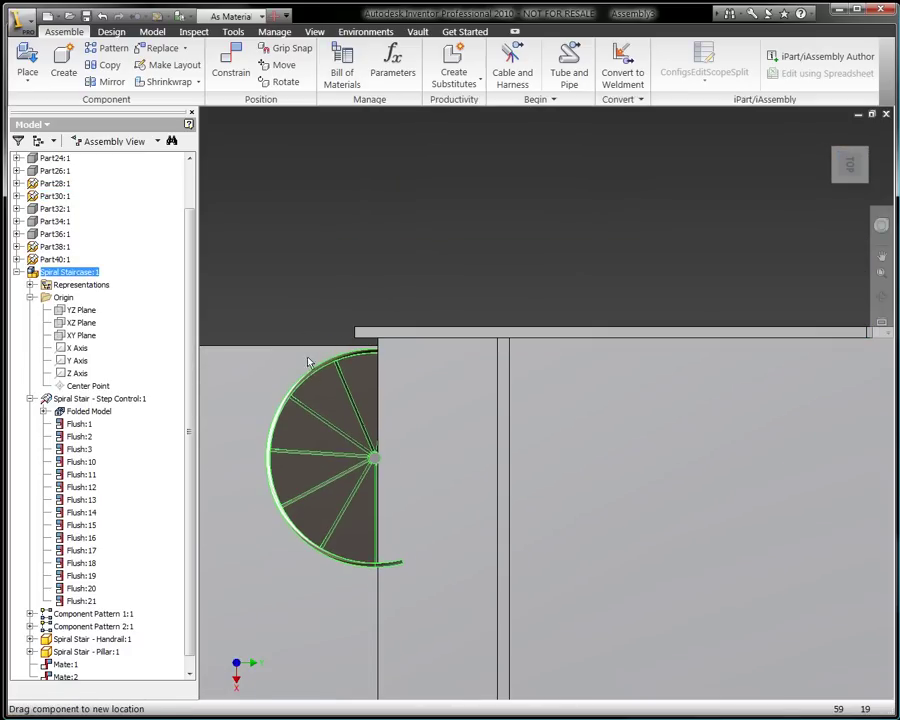
pyautogui.click(307, 305)
# Open the upper floor part for in-place editing and view its top face straight on.
pyautogui.moveTo(307, 305); pyautogui.dragTo(342, 283, button='middle')
pyautogui.keyDown('shift'); pyautogui.moveTo(626, 421); pyautogui.dragTo(626, 421, button='middle'); pyautogui.keyUp('shift')
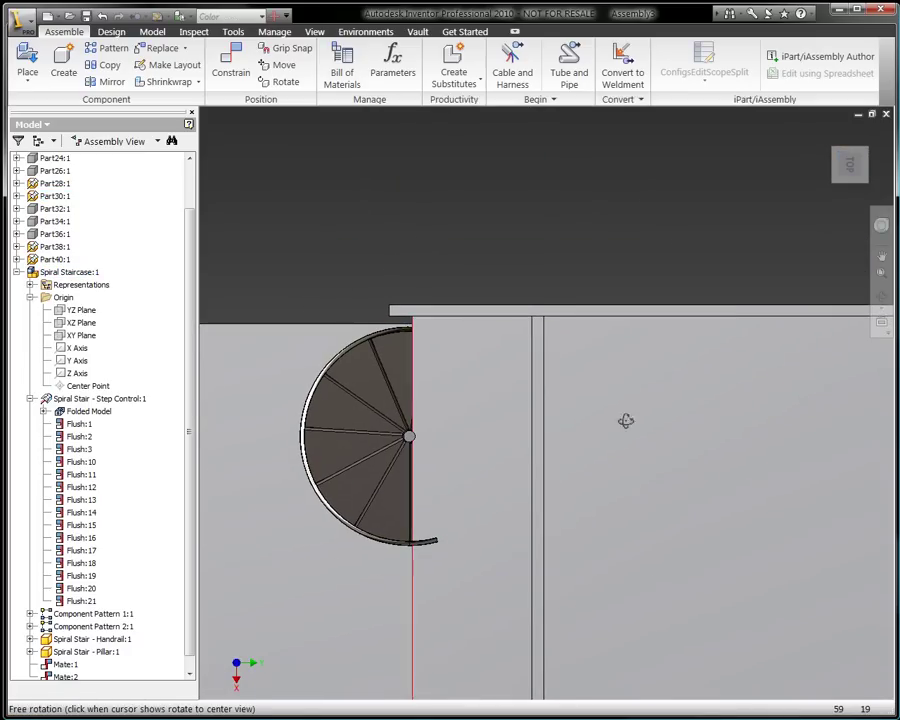
pyautogui.moveTo(625, 421); pyautogui.dragTo(655, 205)
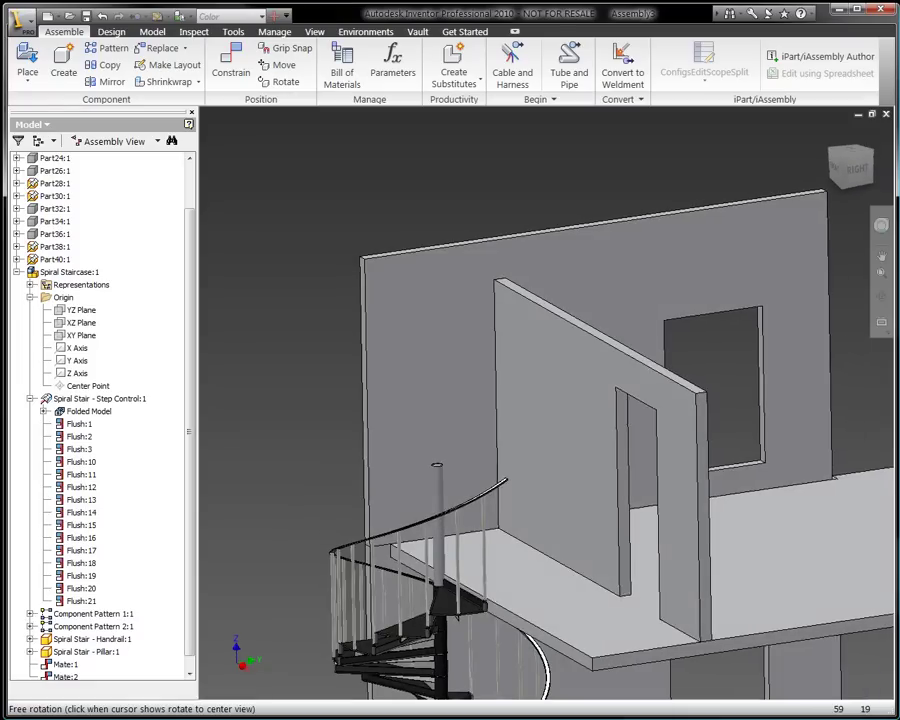
pyautogui.keyDown('shift'); pyautogui.moveTo(655, 205); pyautogui.dragTo(646, 215, button='middle'); pyautogui.keyUp('shift')
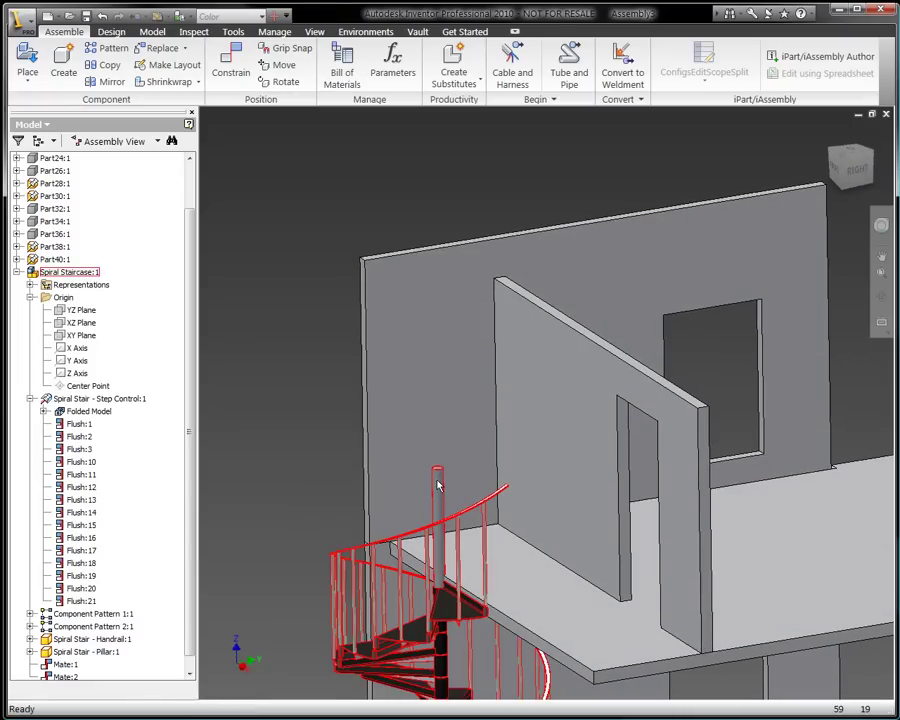
pyautogui.doubleClick(508, 558)
pyautogui.click(881, 322)
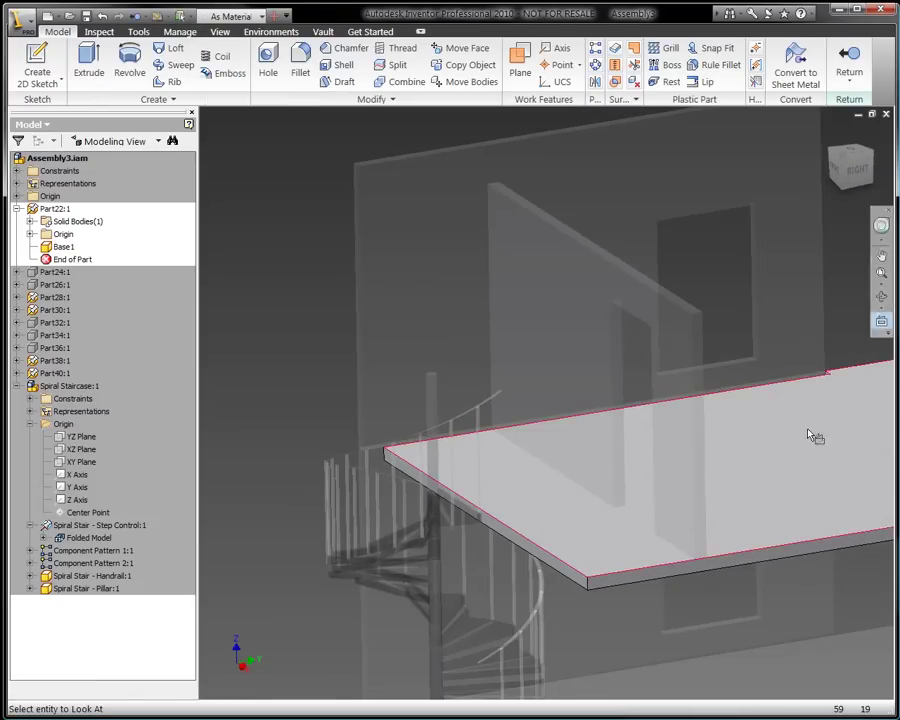
pyautogui.click(563, 580)
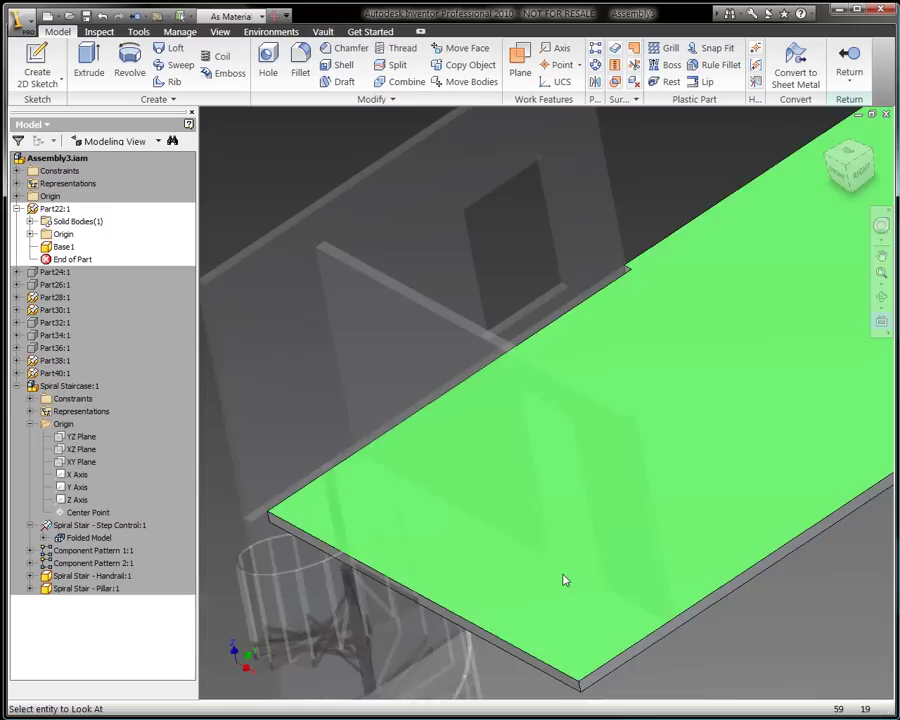
pyautogui.click(563, 580)
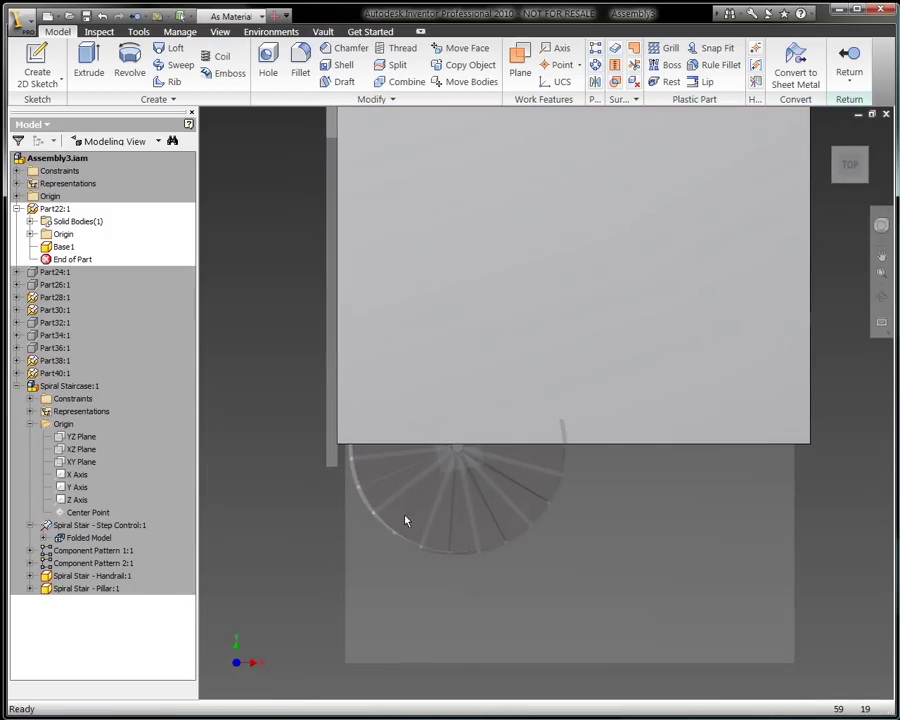
# Start a sketch on the upper floor's top face and project the staircase pillar's circle into it.
pyautogui.scroll(-3, 405, 520)
pyautogui.click(37, 62)
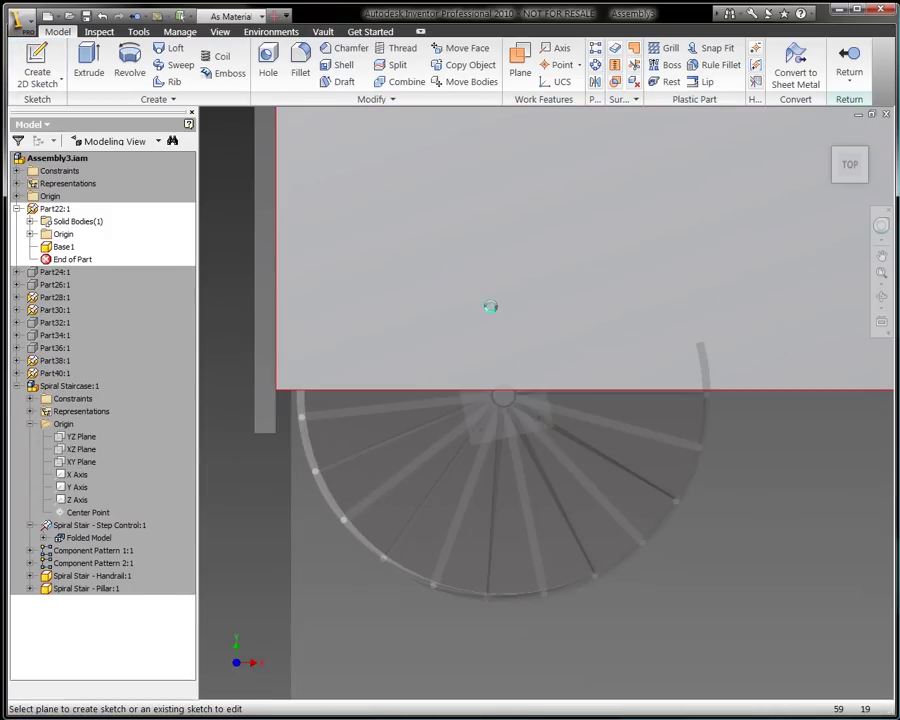
pyautogui.click(447, 222)
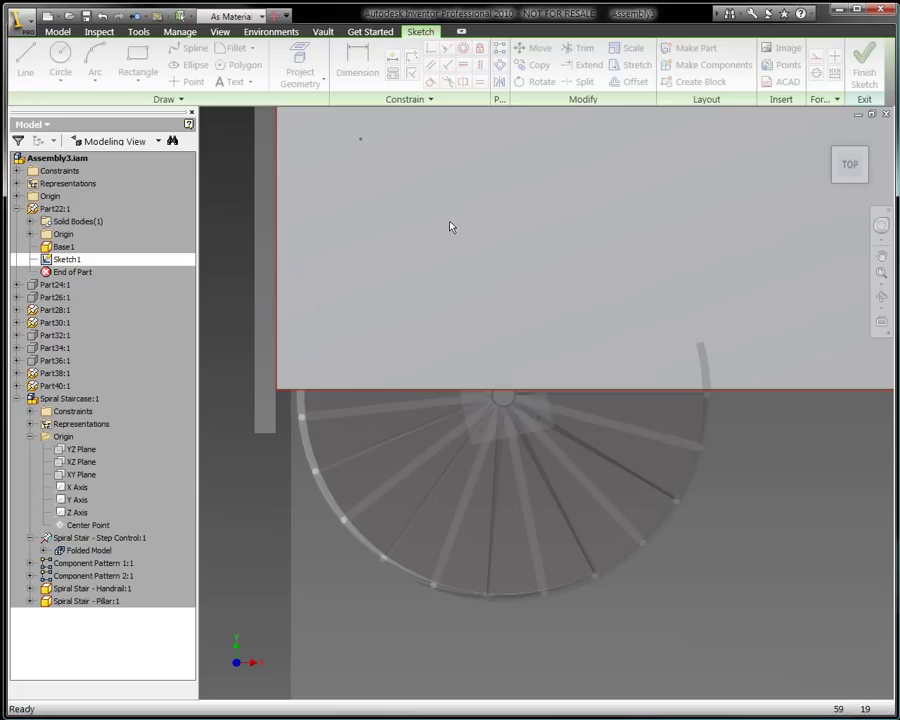
pyautogui.click(301, 60)
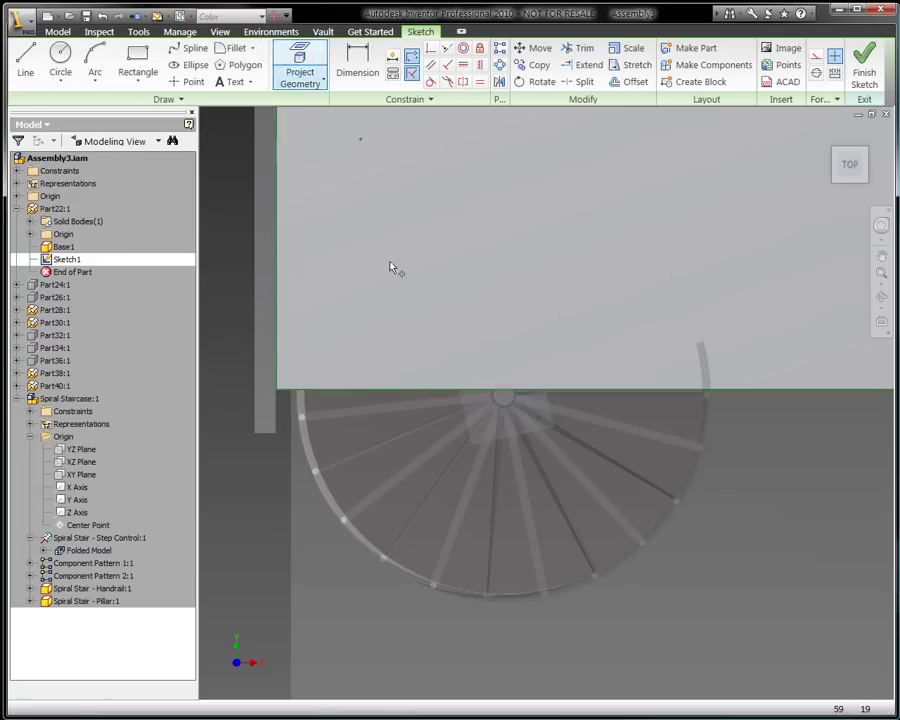
pyautogui.click(502, 397)
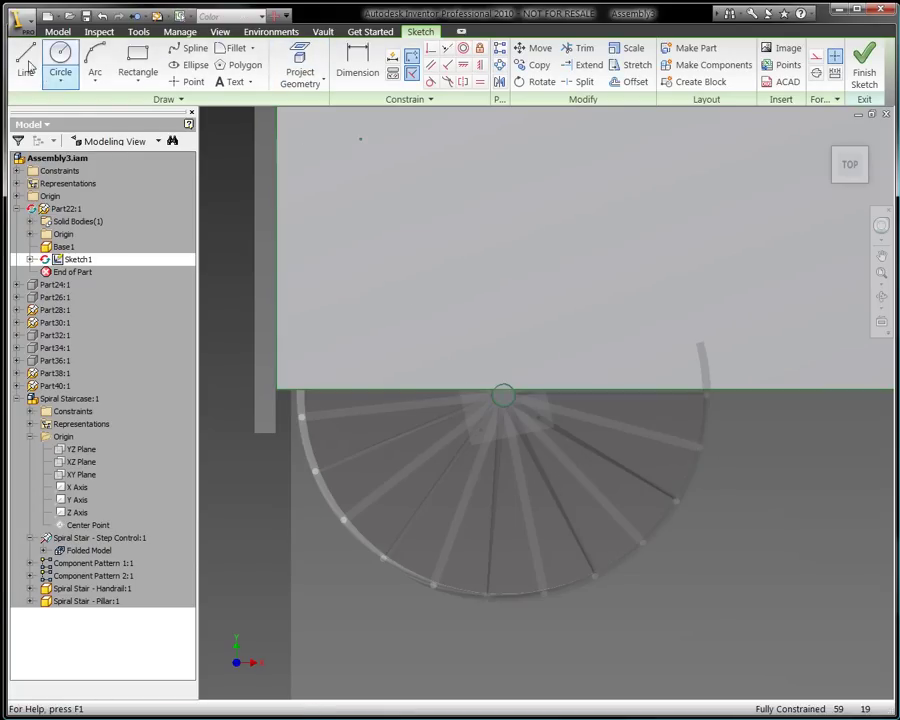
# Draw a line about 82 in long from the pillar's centre into the floor, continuing perpendicularly to the floor's side edge.
pyautogui.click(25, 62)
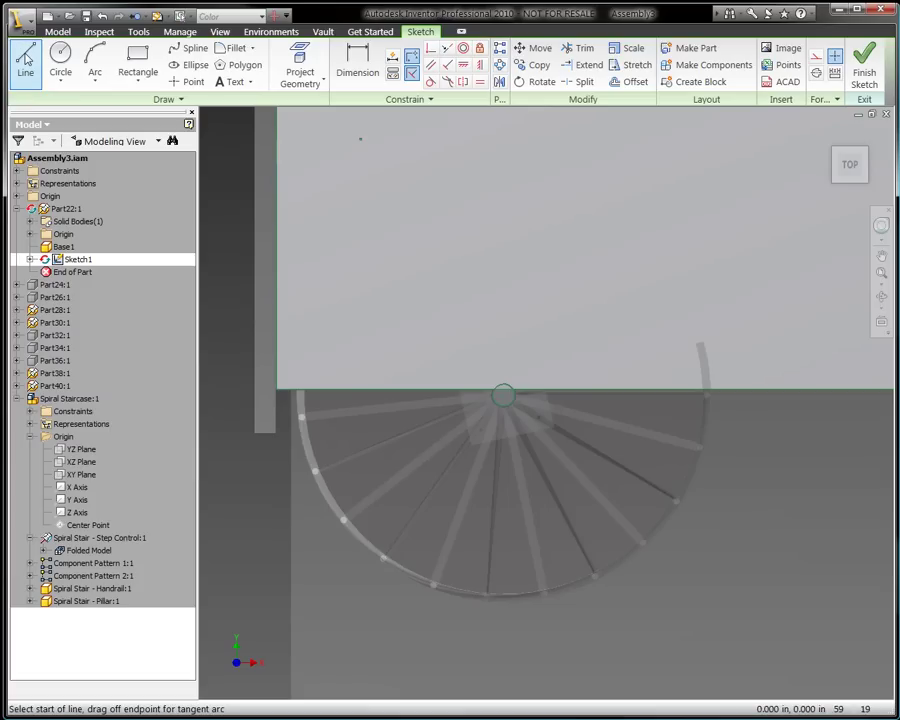
pyautogui.click(504, 397)
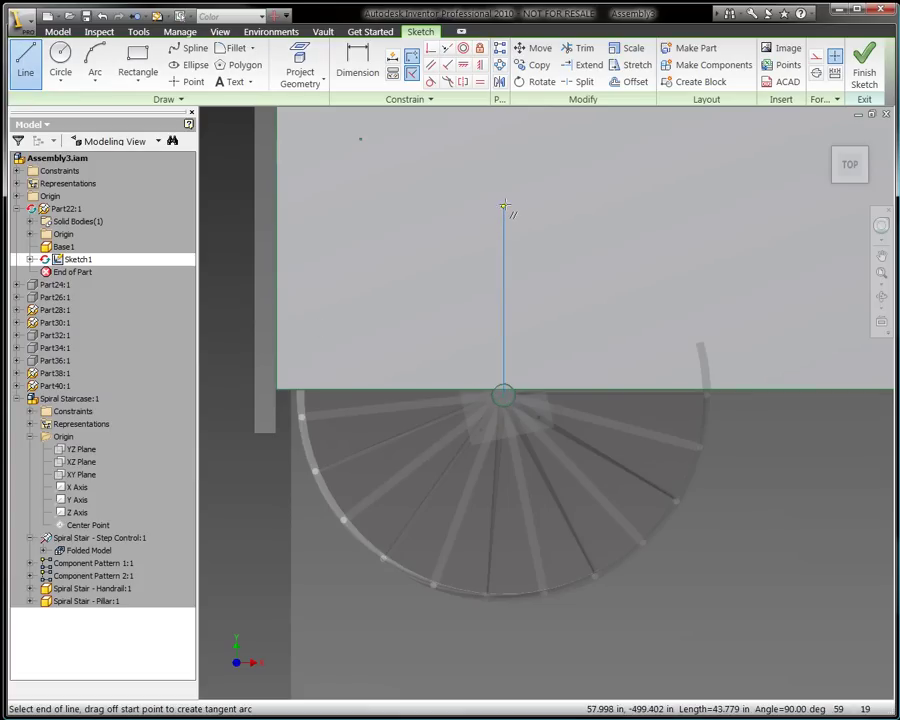
pyautogui.scroll(6, 480, 360)
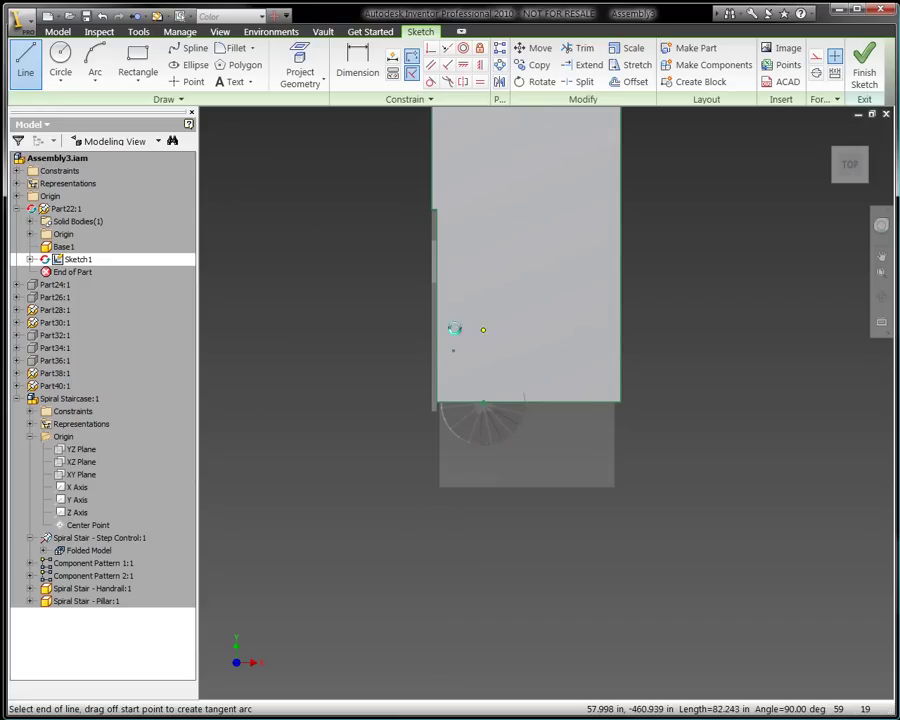
pyautogui.click(483, 329)
pyautogui.click(437, 329)
pyautogui.rightClick(359, 305)
pyautogui.click(376, 318)
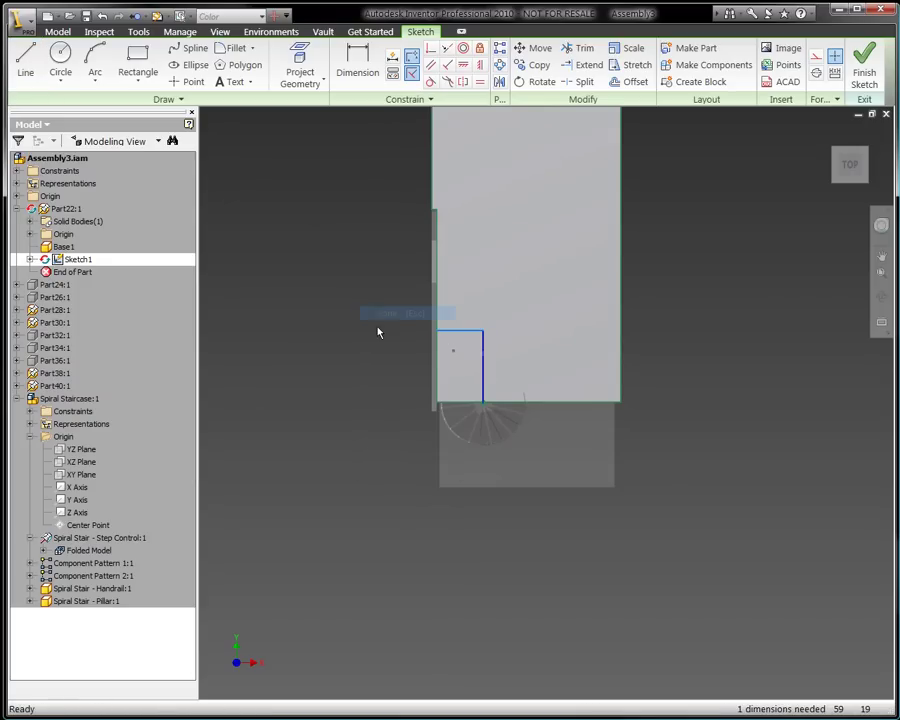
# Project the bottom edge of the interior wall's staircase-side face into the floor sketch.
pyautogui.keyDown('shift'); pyautogui.moveTo(497, 408); pyautogui.dragTo(498, 357, button='middle'); pyautogui.keyUp('shift')
pyautogui.click(300, 62)
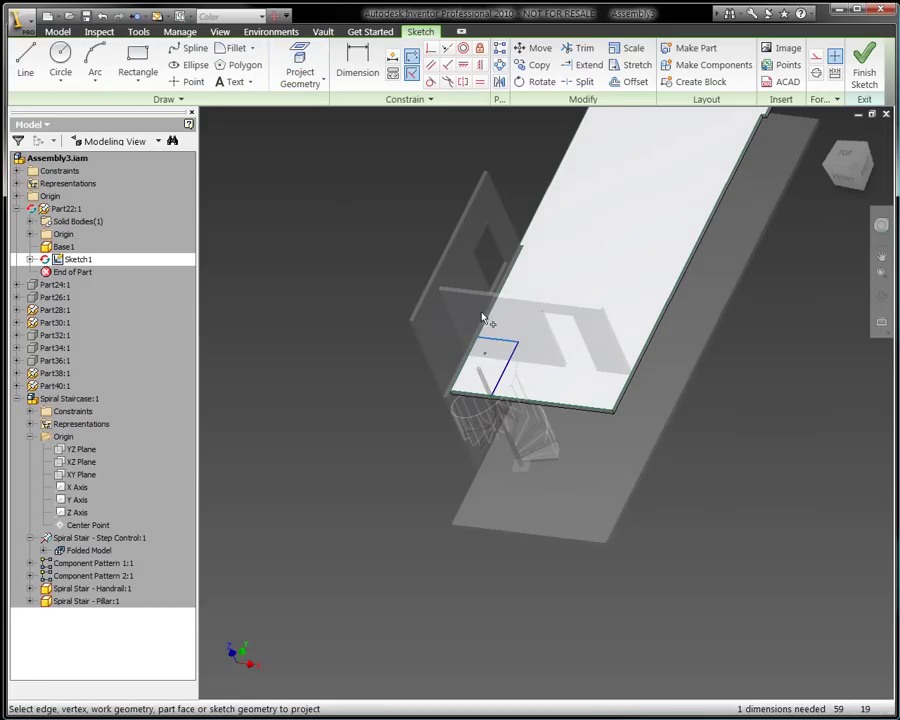
pyautogui.scroll(4, 465, 368)
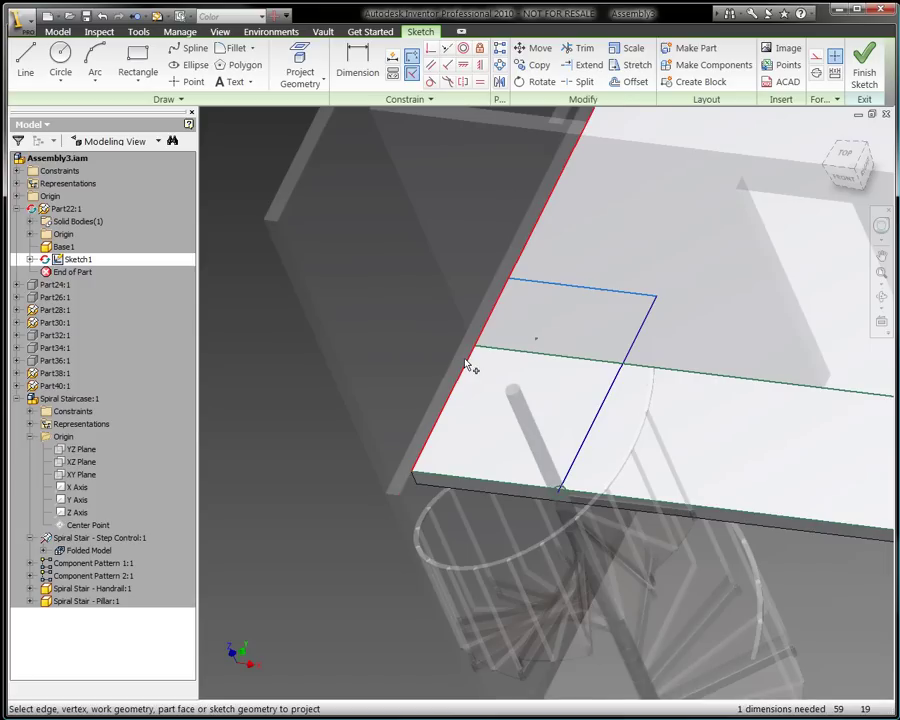
# Move the corner of the drawn lines onto the interior wall's projected edge to close the stair area, and finish the sketch.
pyautogui.rightClick(226, 205)
pyautogui.click(252, 211)
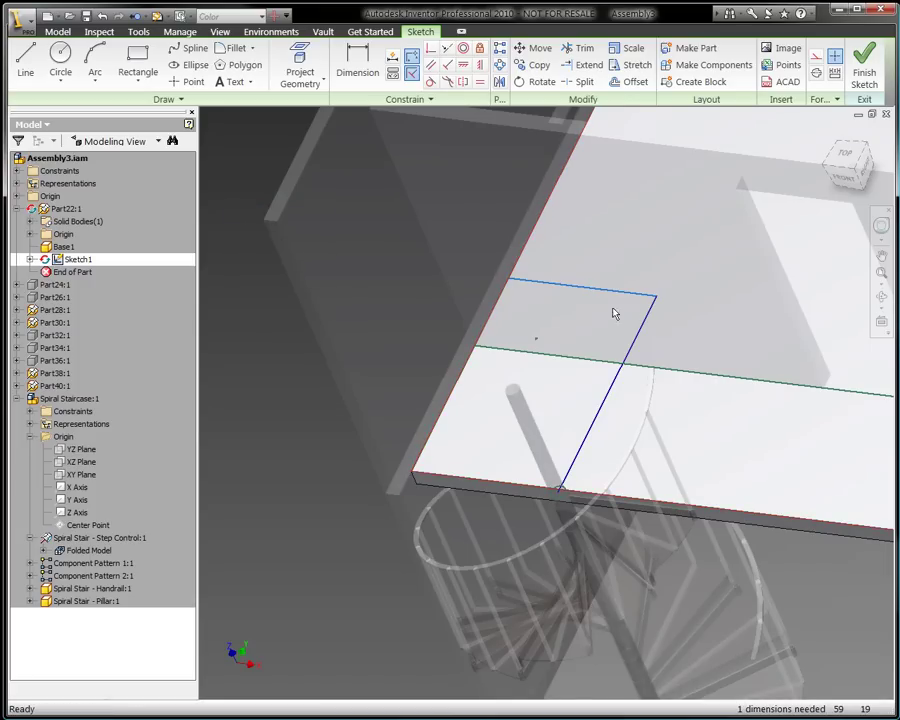
pyautogui.moveTo(636, 296)
pyautogui.mouseDown()
pyautogui.moveTo(599, 378)
pyautogui.moveTo(613, 383)
pyautogui.moveTo(621, 363)
pyautogui.mouseUp()
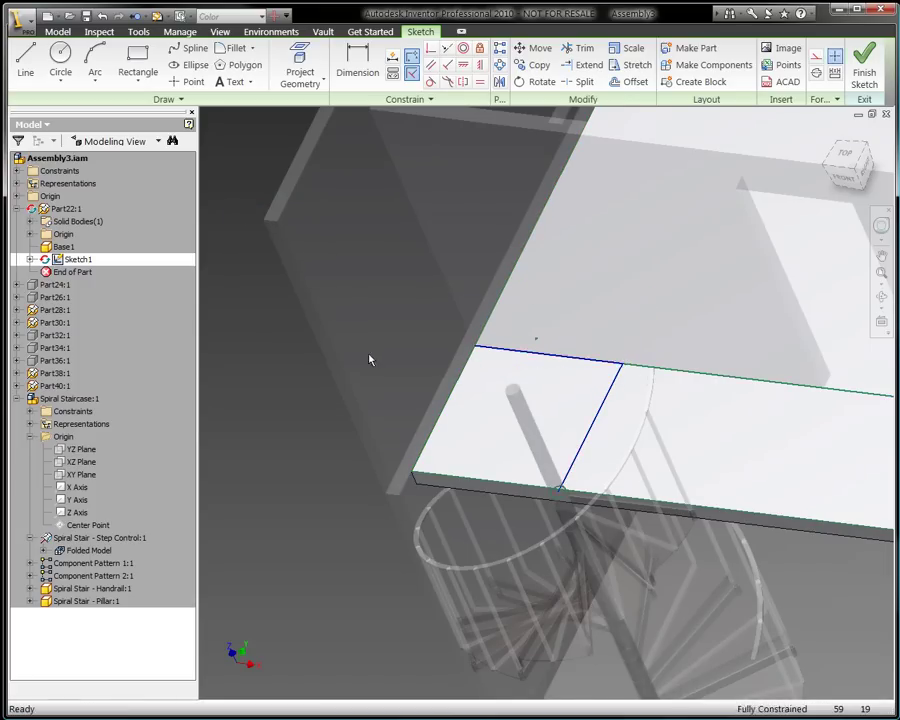
pyautogui.click(864, 64)
# Extrude the rectangular stair area as a cut with extents All through the upper floor, and return to the assembly.
pyautogui.click(88, 66)
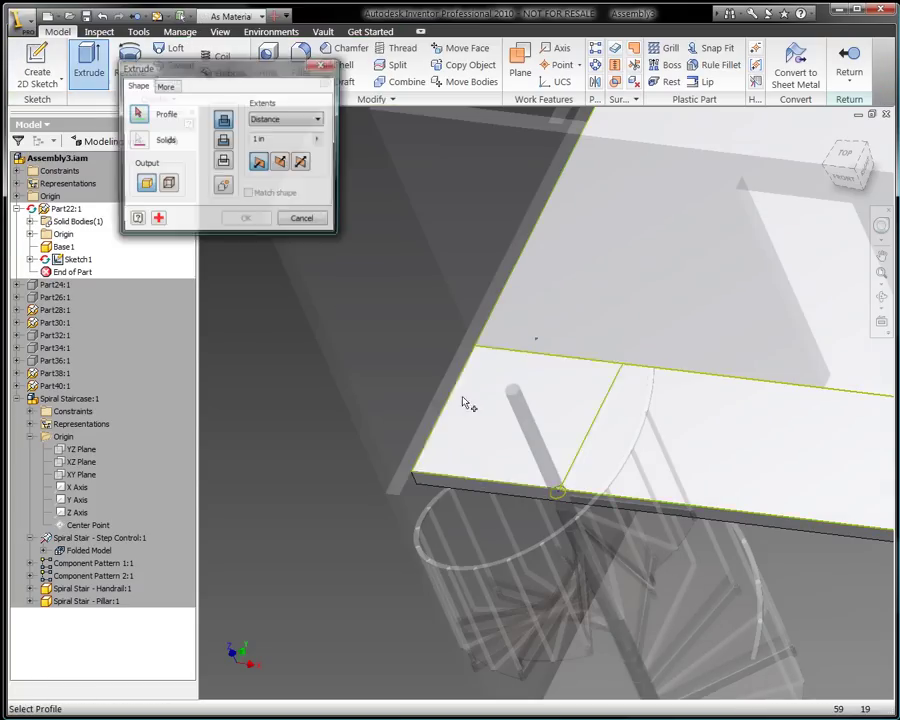
pyautogui.click(499, 421)
pyautogui.click(278, 120)
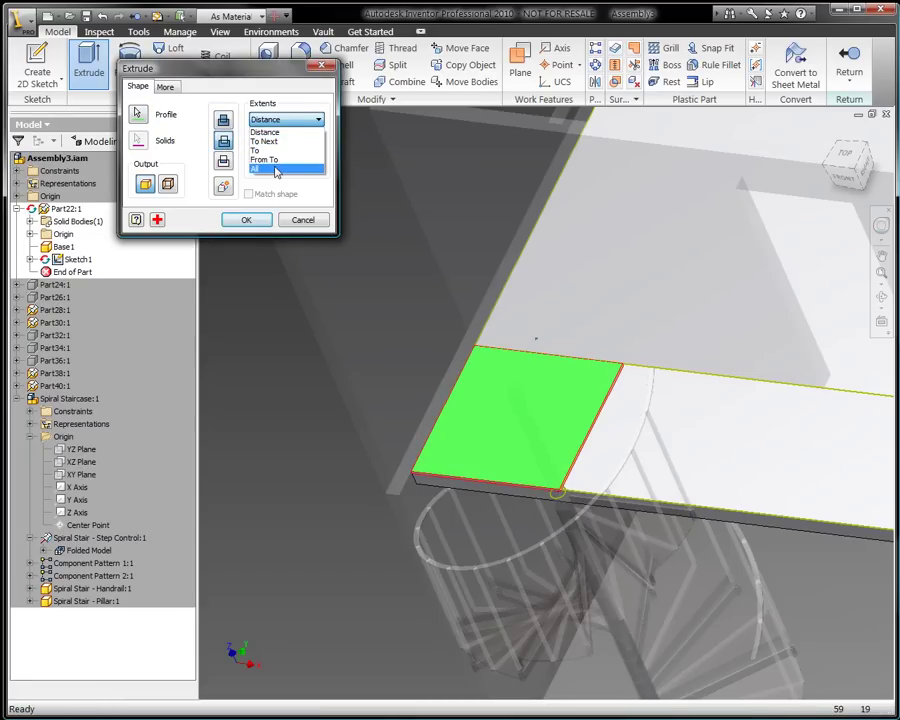
pyautogui.click(272, 168)
pyautogui.click(246, 220)
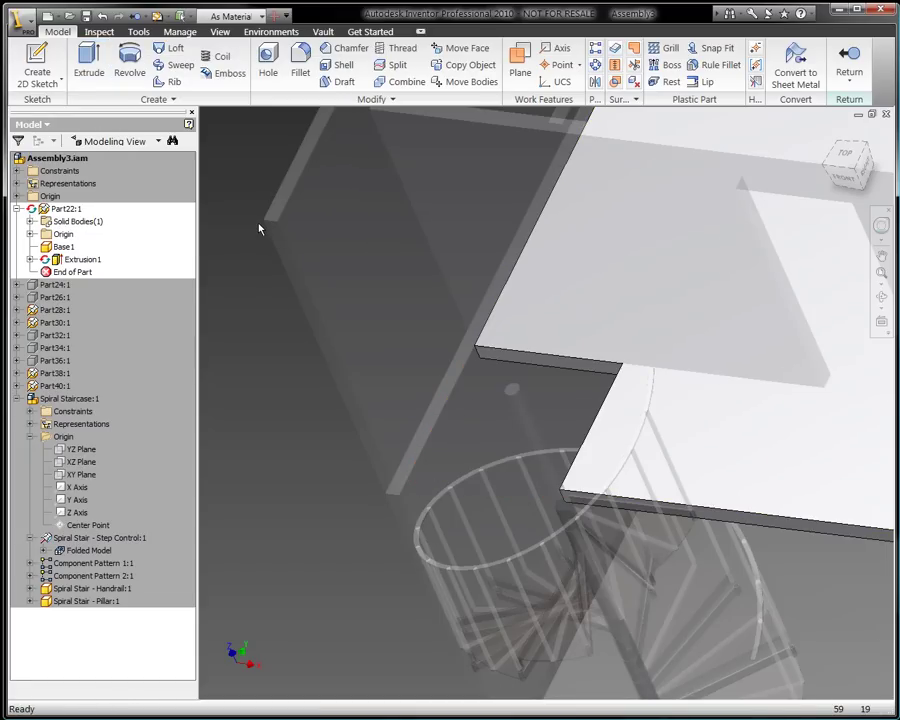
pyautogui.press('F4')
pyautogui.moveTo(516, 398); pyautogui.dragTo(447, 242)
pyautogui.press('F2')
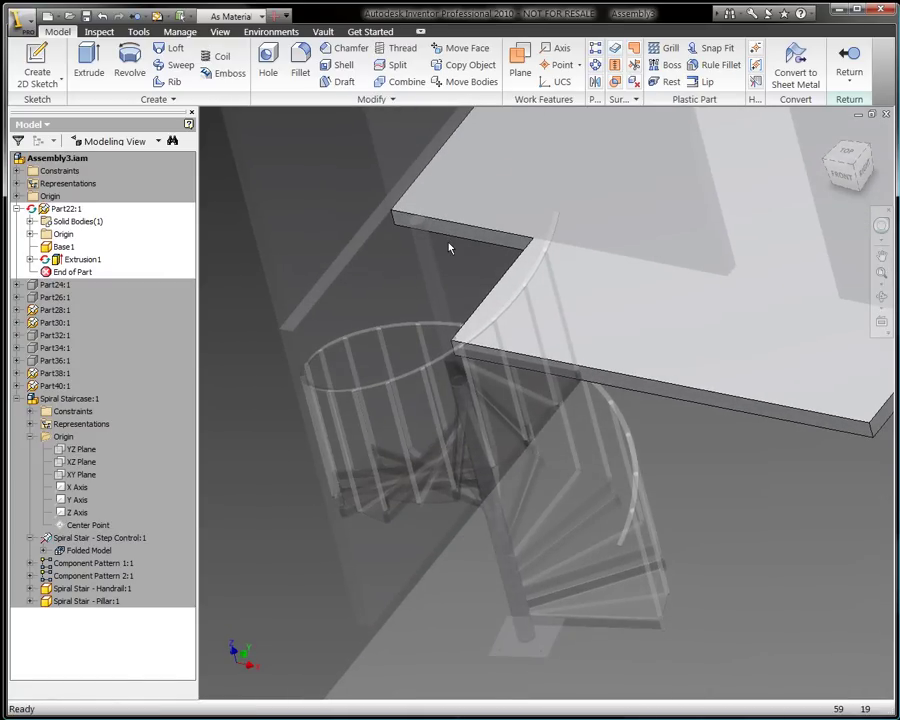
pyautogui.hotkey('ctrl', 'Return')
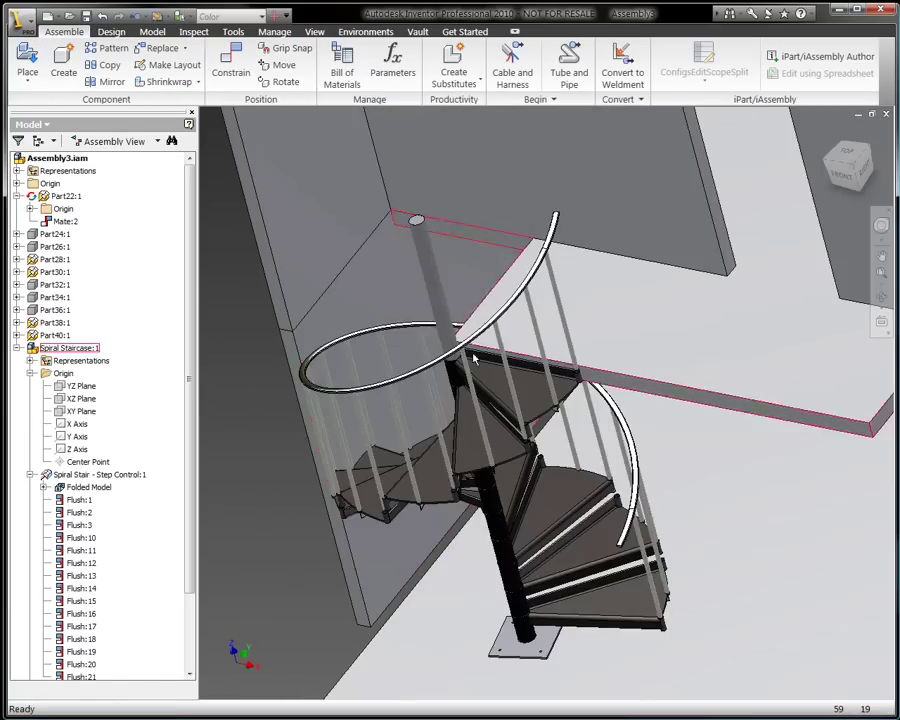
# Measure the vertical headroom between a lower tread and the steps above it.
pyautogui.press('F4')
pyautogui.moveTo(574, 408); pyautogui.dragTo(600, 350)
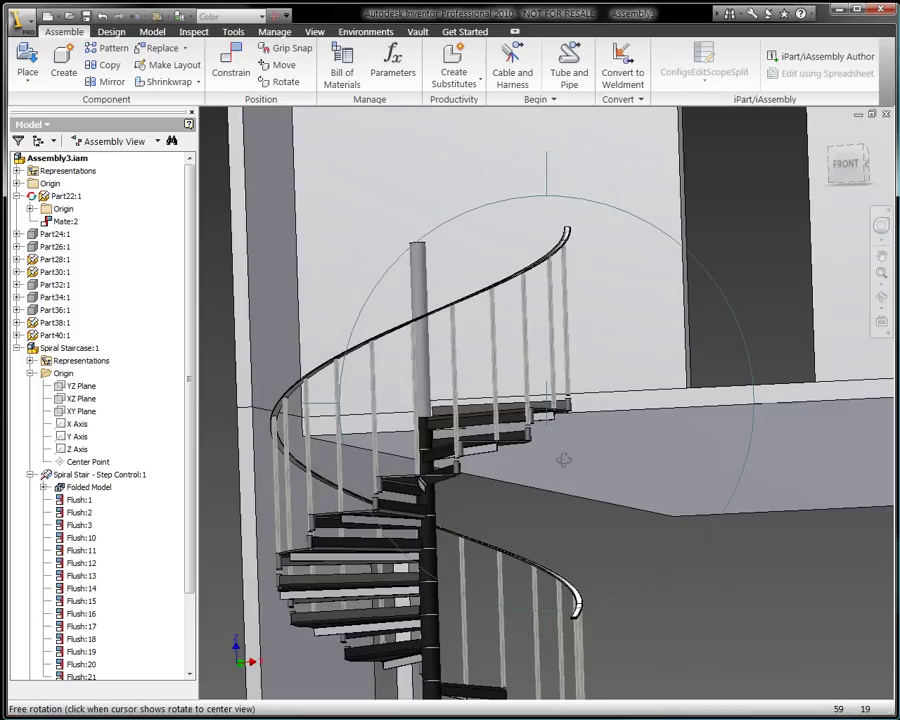
pyautogui.moveTo(564, 460); pyautogui.dragTo(478, 506)
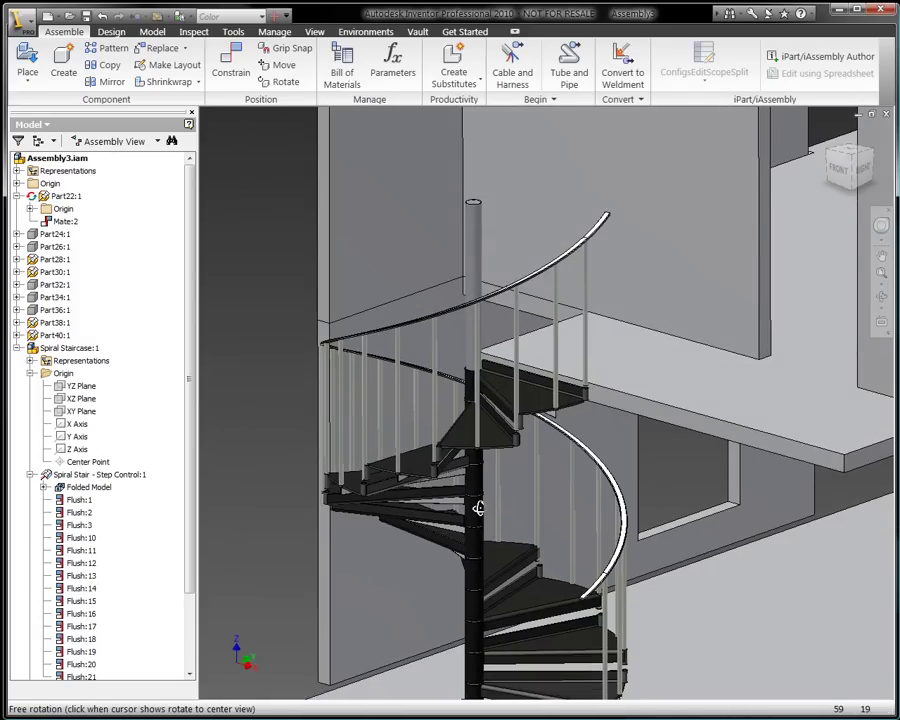
pyautogui.click(233, 31)
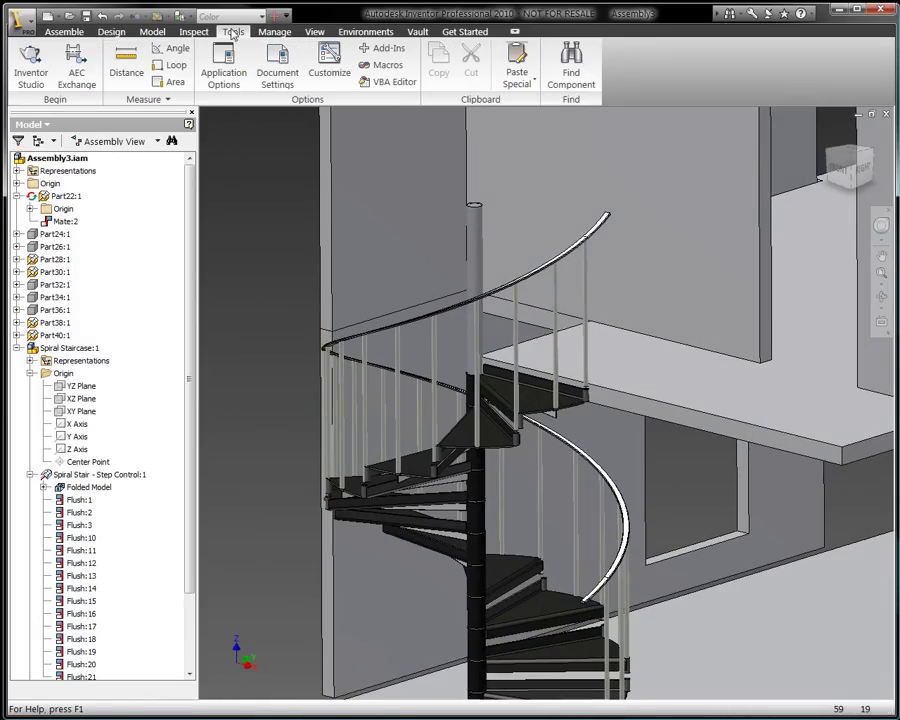
pyautogui.click(136, 73)
pyautogui.keyDown('shift'); pyautogui.moveTo(446, 360); pyautogui.dragTo(592, 384, button='middle'); pyautogui.keyUp('shift')
pyautogui.click(580, 456)
pyautogui.keyDown('shift'); pyautogui.moveTo(578, 492); pyautogui.dragTo(576, 582, button='middle'); pyautogui.keyUp('shift')
pyautogui.moveTo(576, 582); pyautogui.dragTo(546, 446)
pyautogui.click(560, 293)
pyautogui.press('F4')
pyautogui.moveTo(582, 385); pyautogui.dragTo(624, 326)
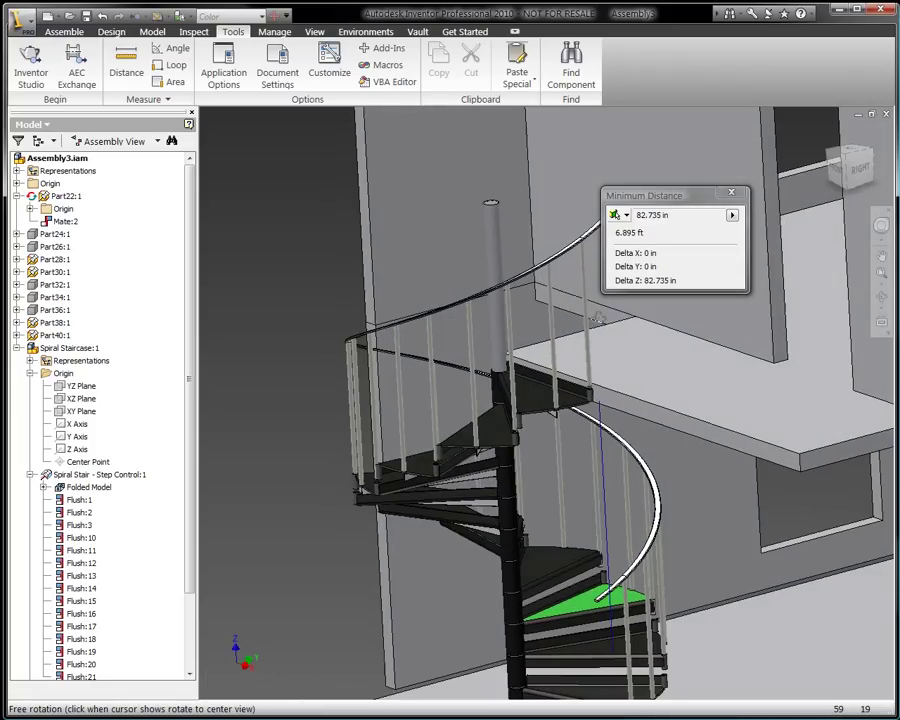
pyautogui.click(731, 193)
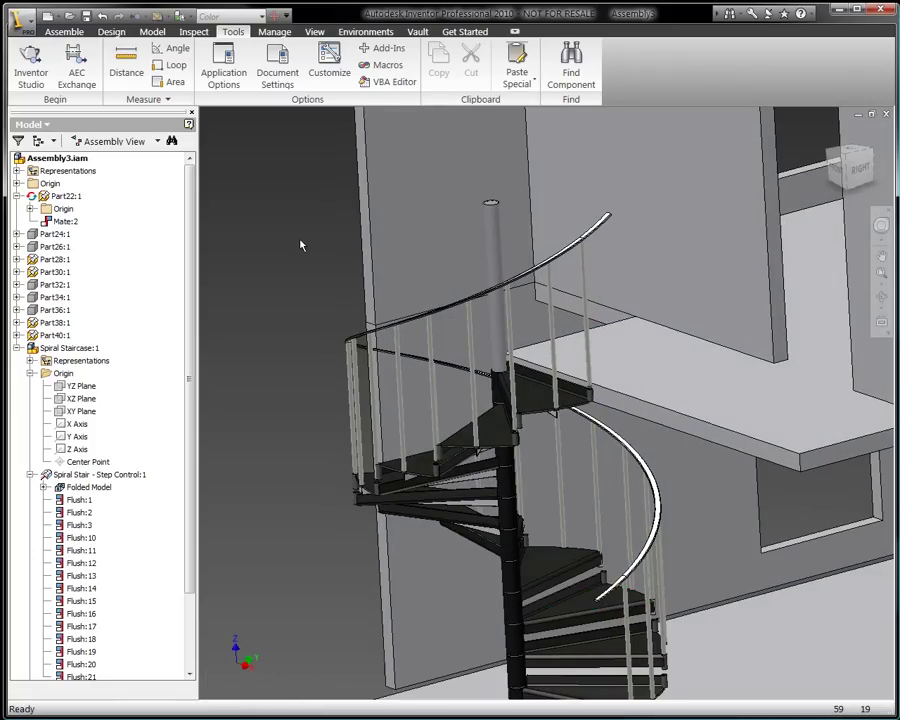
# Open the Spiral Staircase subassembly in its own window and enter the AEC Exchange environment.
pyautogui.press('F2')
pyautogui.moveTo(301, 245); pyautogui.dragTo(362, 156)
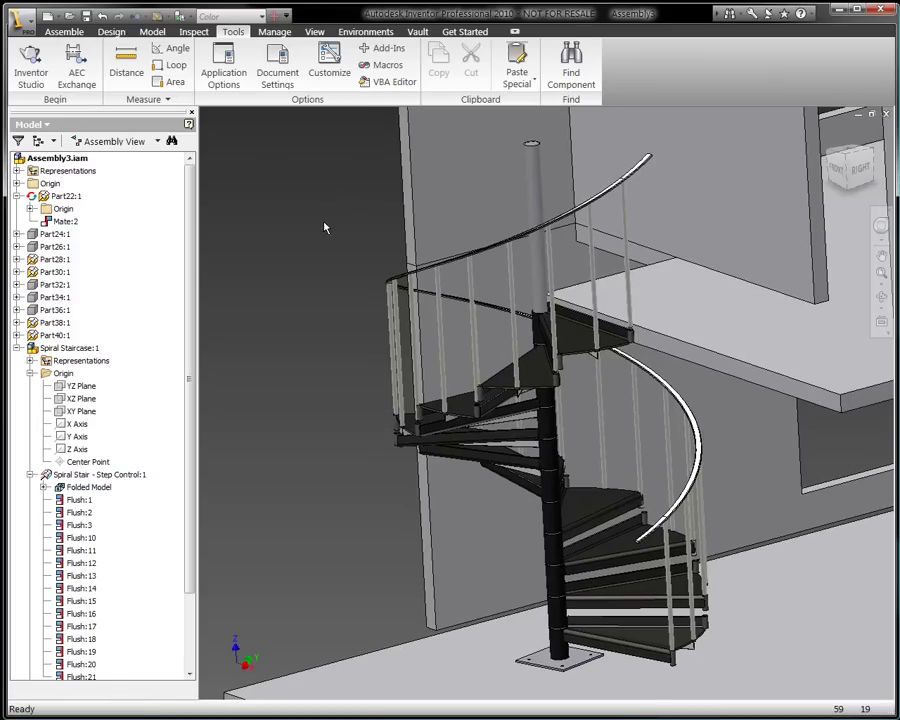
pyautogui.click(17, 348)
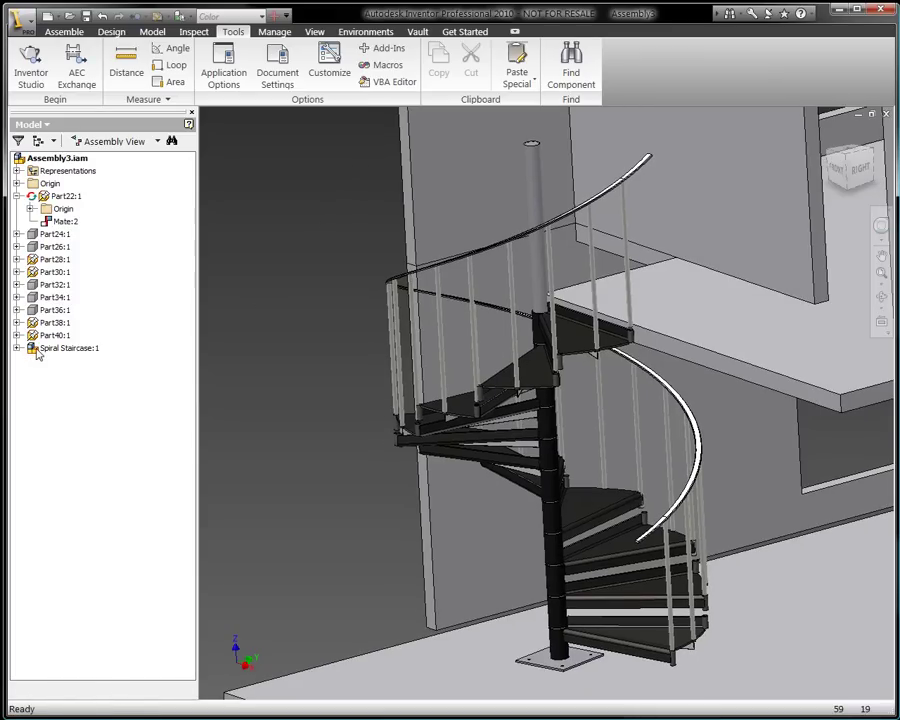
pyautogui.rightClick(37, 352)
pyautogui.click(80, 322)
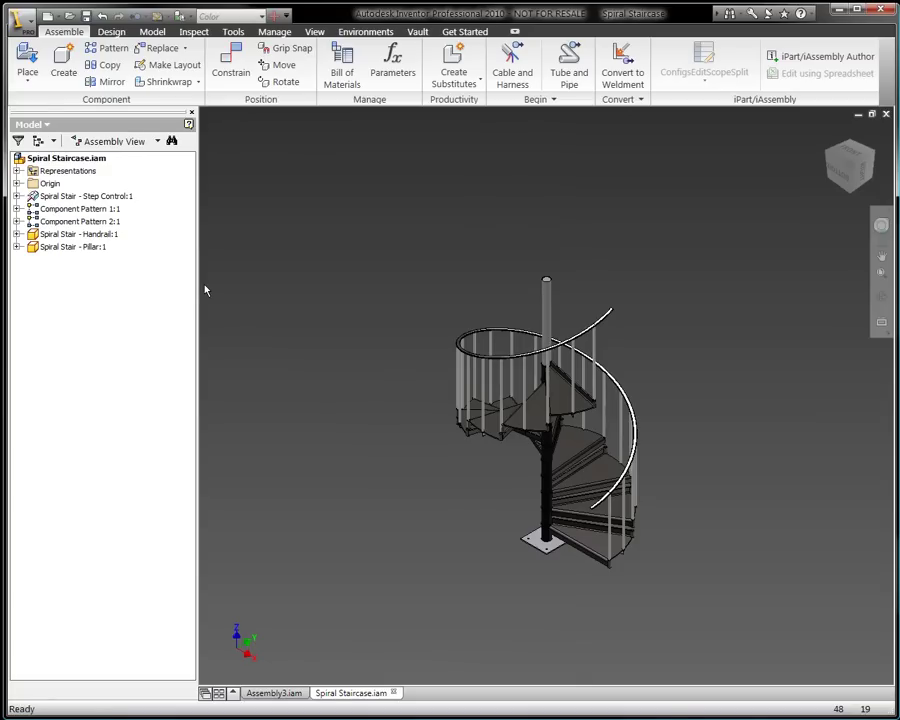
pyautogui.click(366, 31)
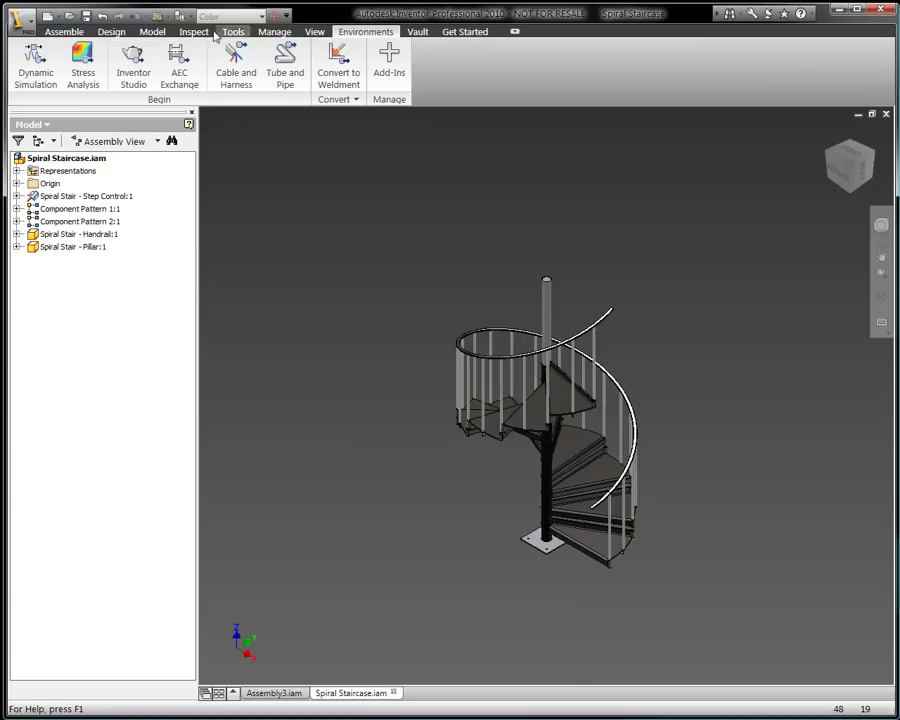
pyautogui.click(179, 66)
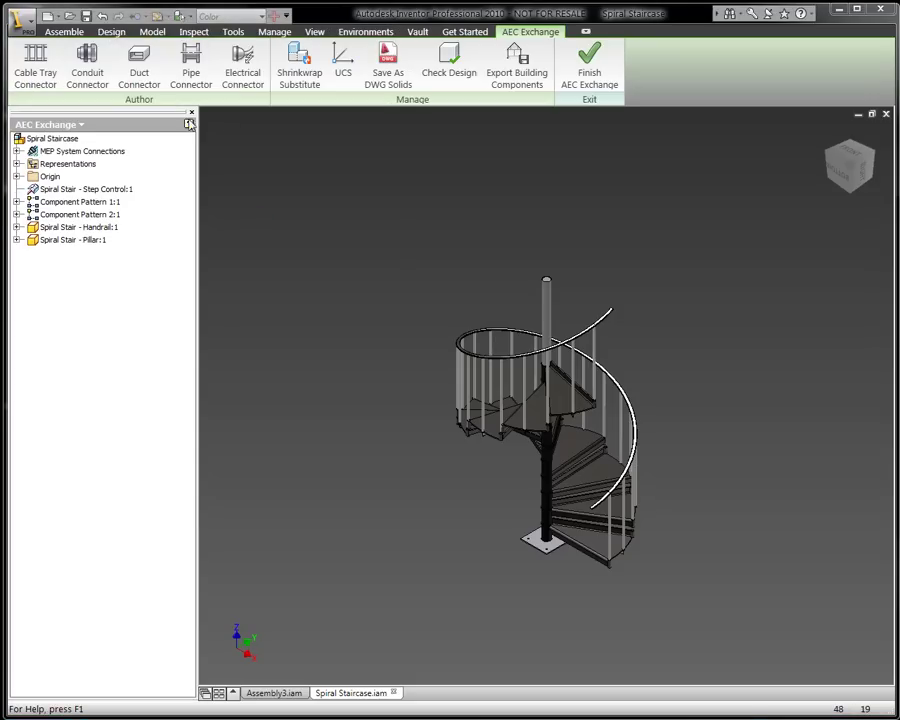
# Create a shrinkwrap substitute of the staircase, saving the changed part file and adjusting the visibility percentage for geometry removal.
pyautogui.click(298, 71)
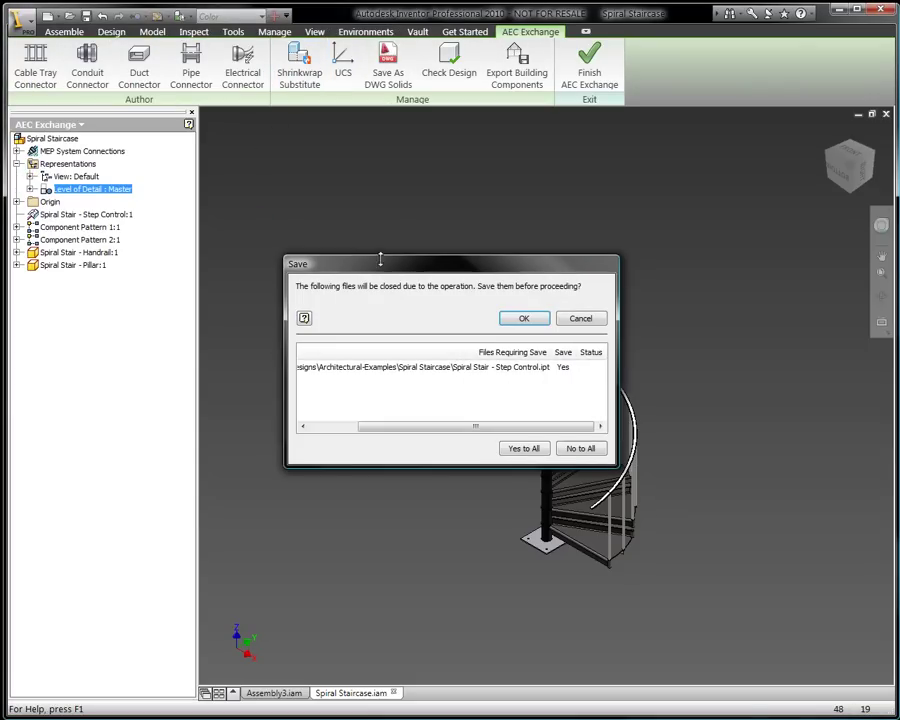
pyautogui.click(524, 318)
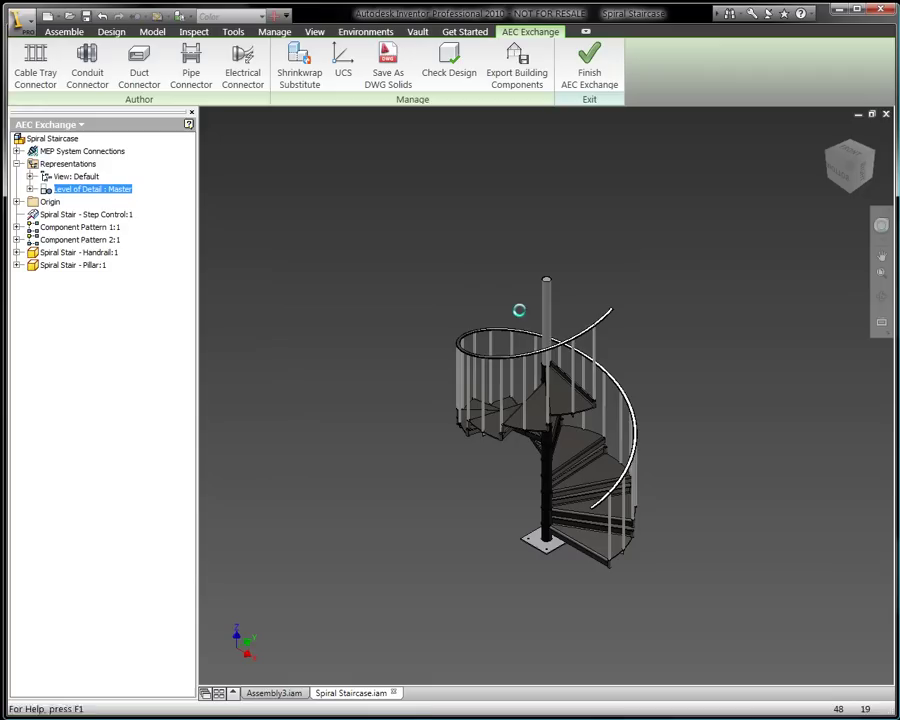
pyautogui.click(430, 196)
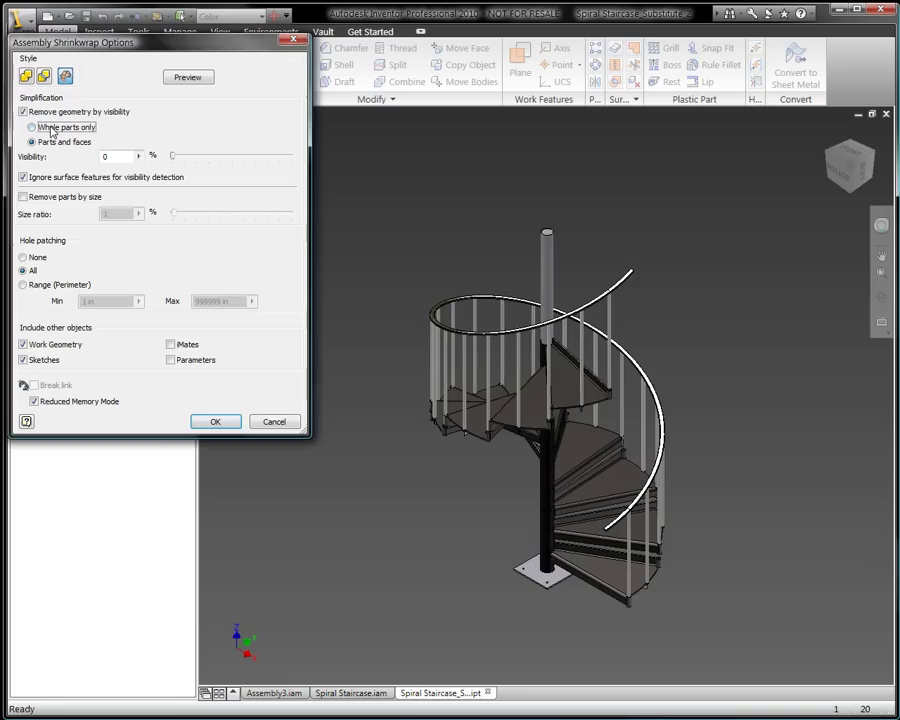
pyautogui.click(139, 158)
pyautogui.click(172, 160)
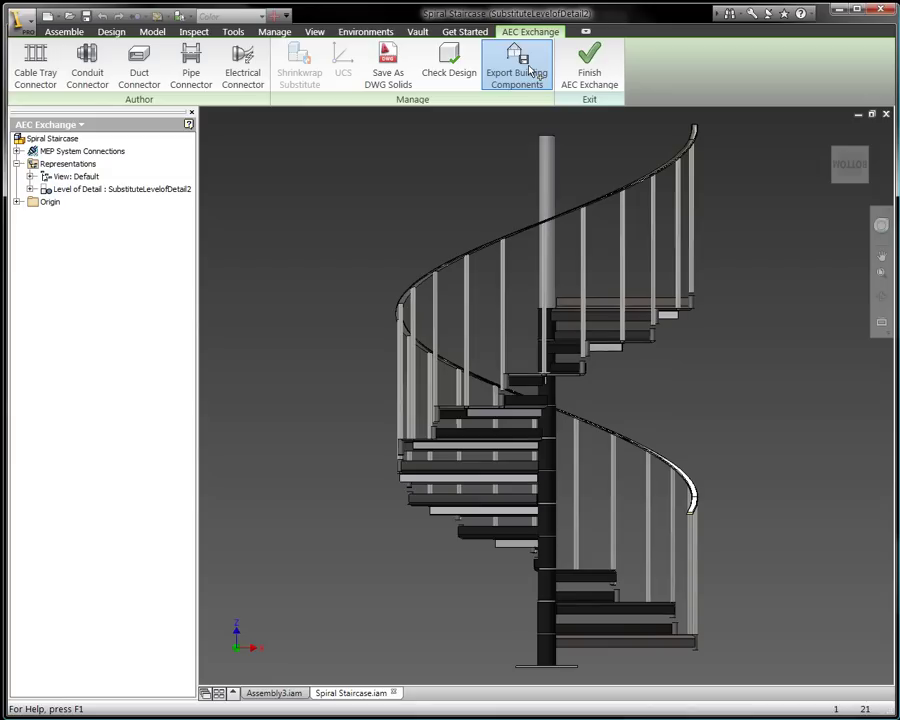
pyautogui.click(518, 66)
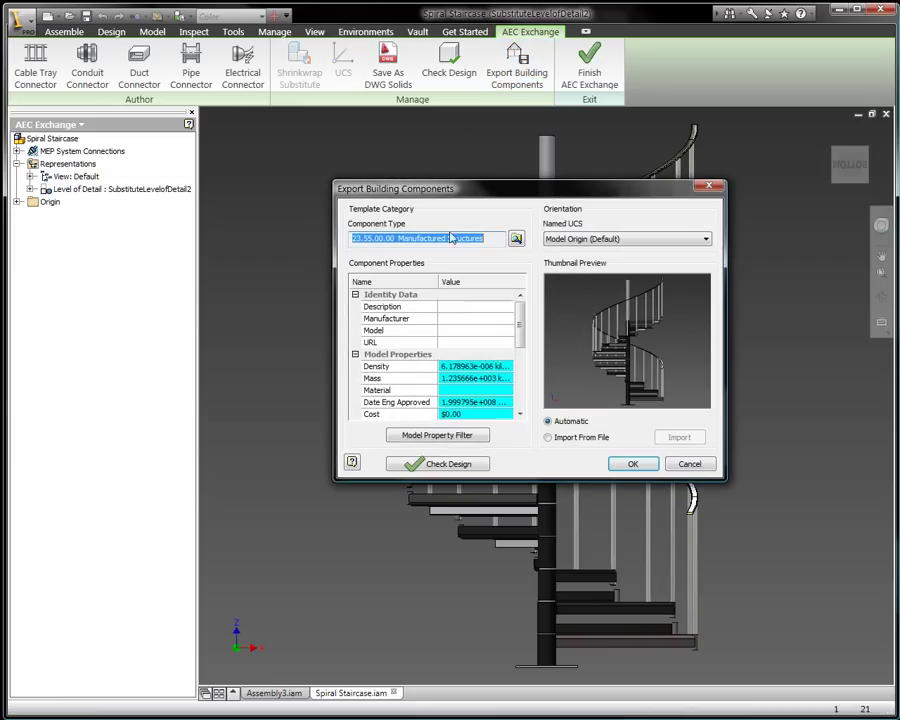
pyautogui.click(457, 307)
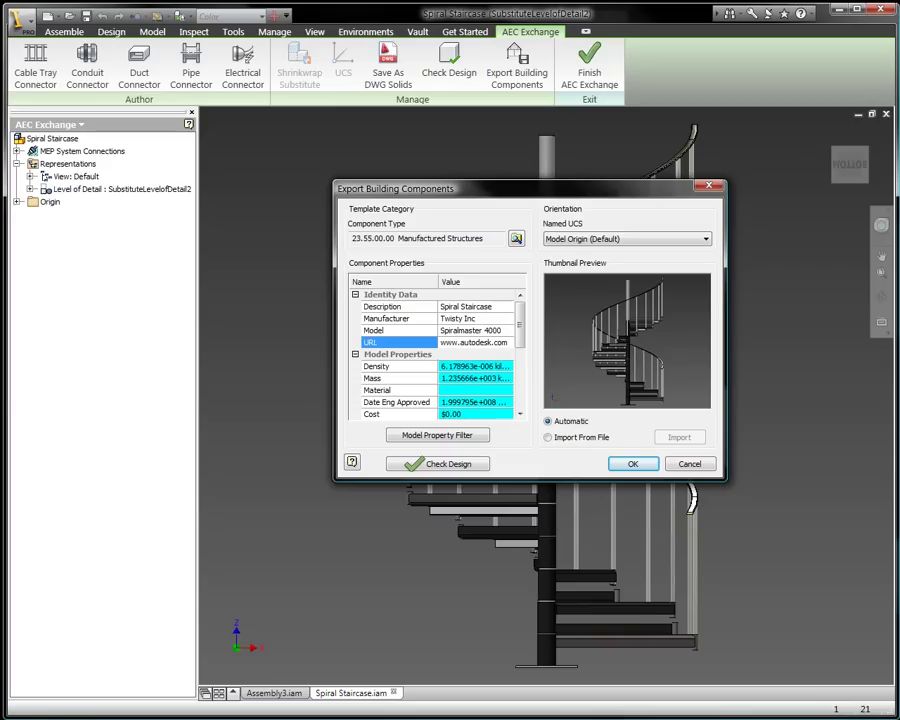
pyautogui.click(630, 464)
# Save the export as the Autodesk Exchange file "customstaircase for residential" and finish AEC Exchange.
pyautogui.write('customstaircase for residential')
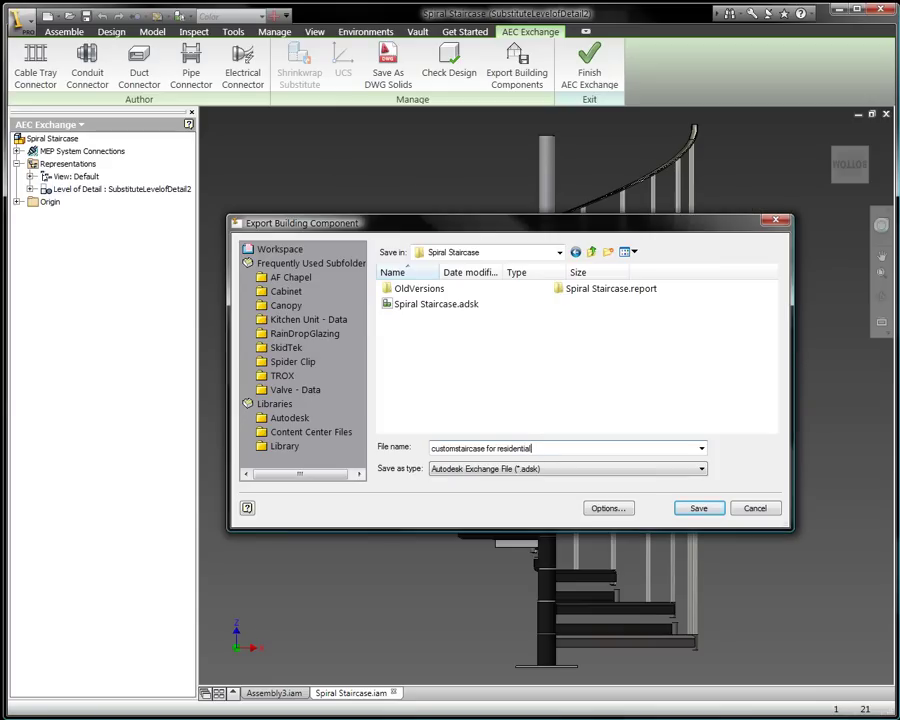
pyautogui.press('Return')
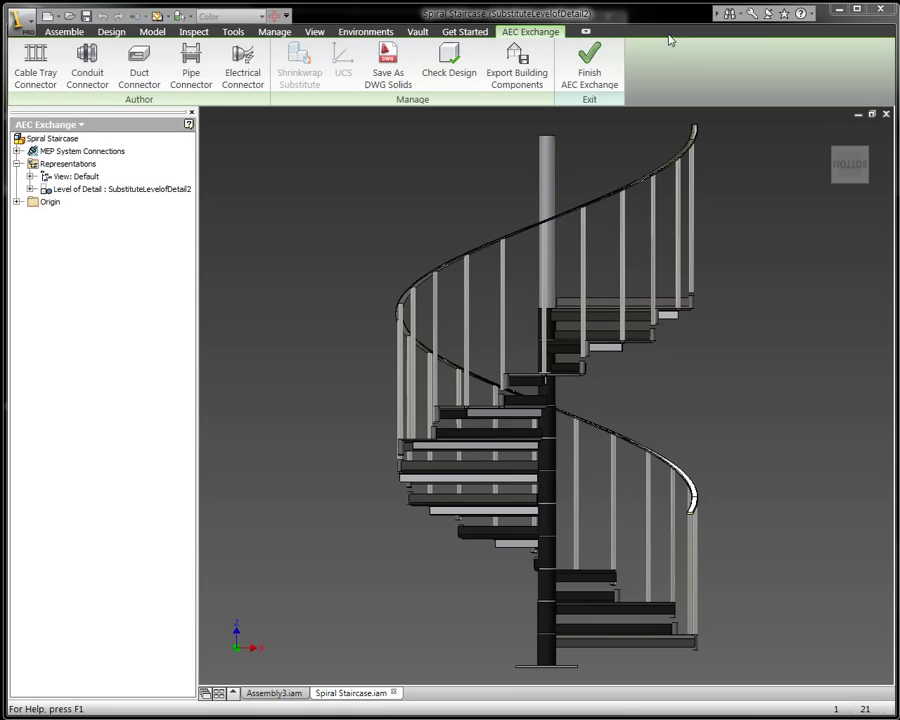
pyautogui.click(590, 76)
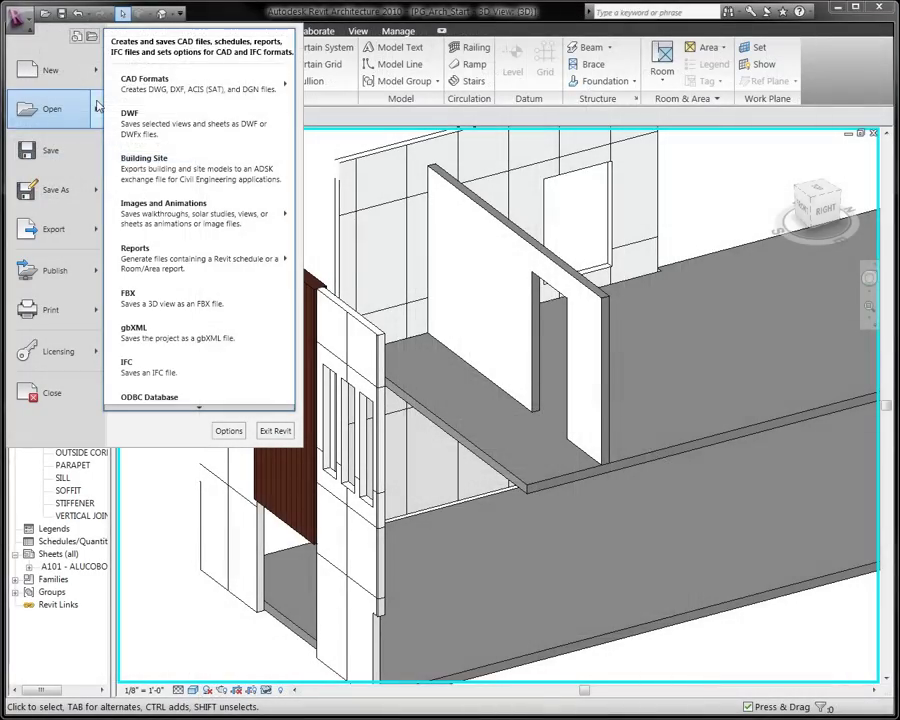
# Switch to Revit Architecture, open the exported "customstaircase for residential" file and load it into the PG_Arch_Start.rvt project.
pyautogui.moveTo(97, 106)
pyautogui.click(211, 117)
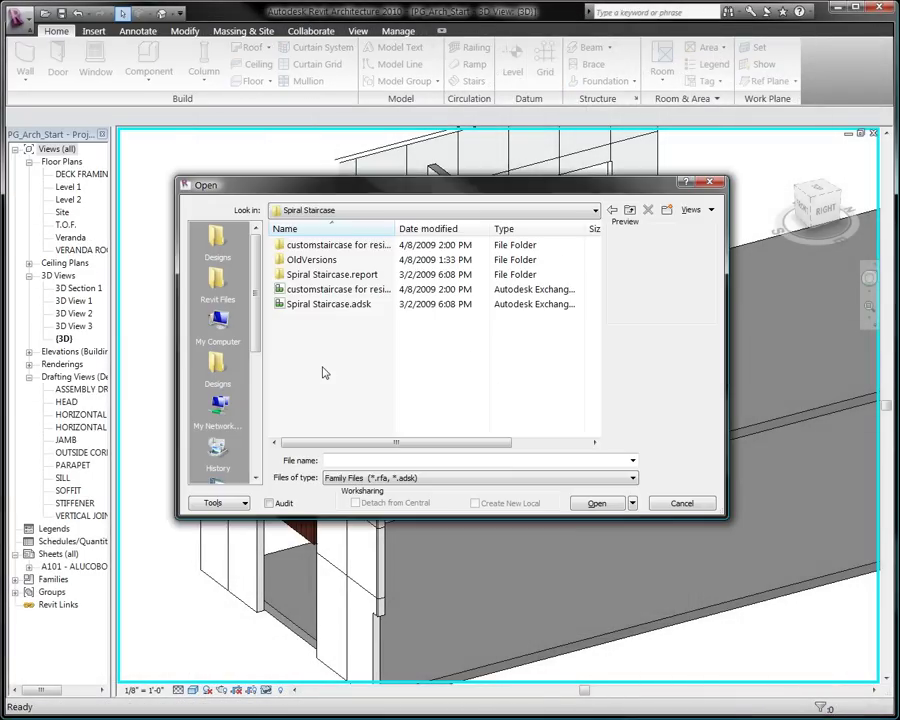
pyautogui.doubleClick(297, 291)
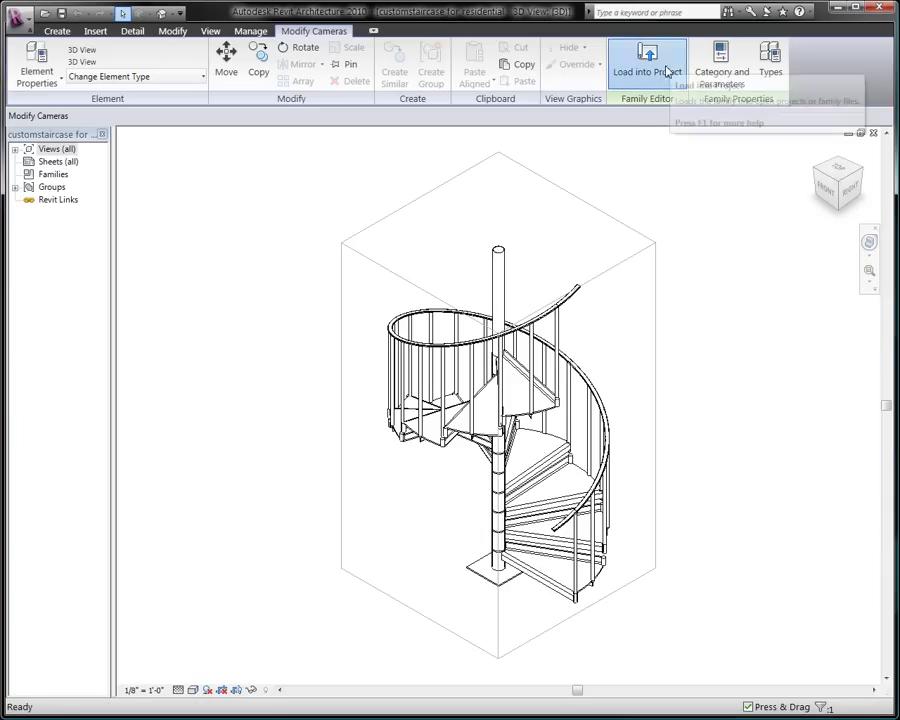
pyautogui.click(667, 72)
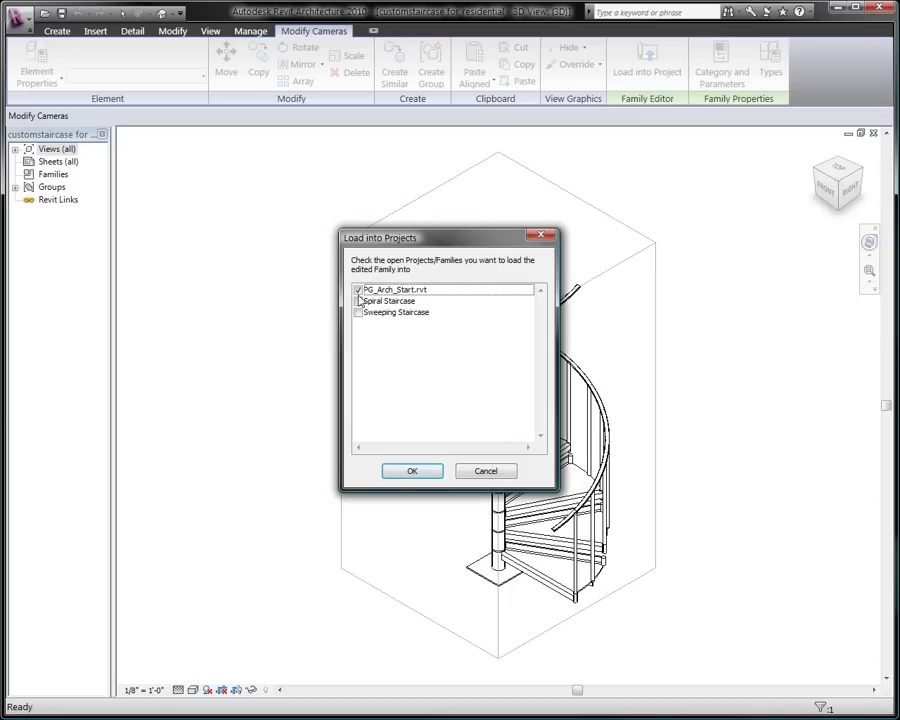
pyautogui.click(411, 472)
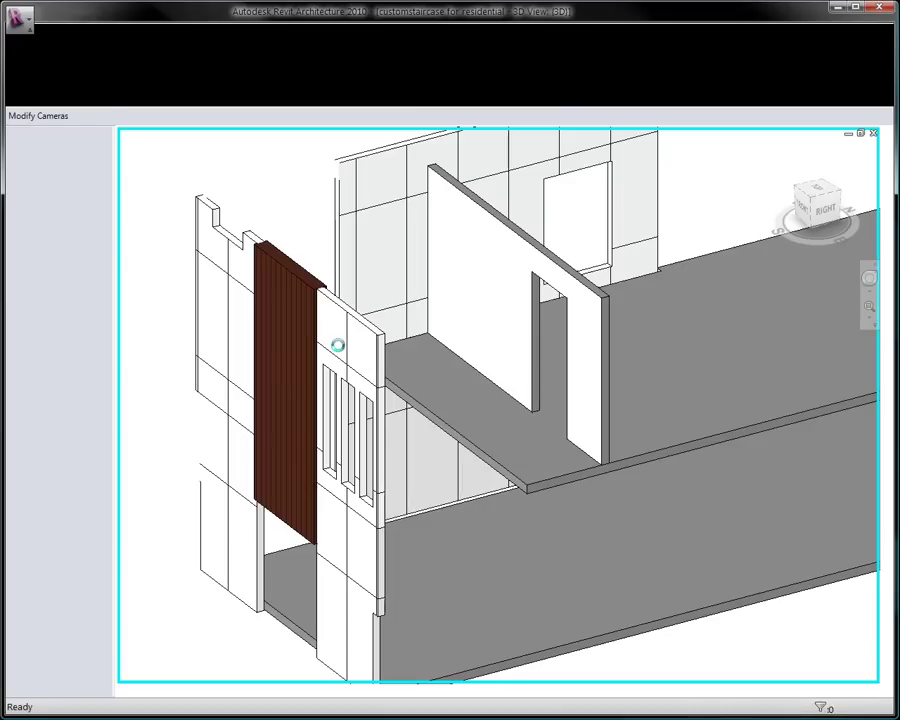
# Place one instance of the staircase on Level 1 at the upper floor's front edge and end the placement.
pyautogui.click(434, 556)
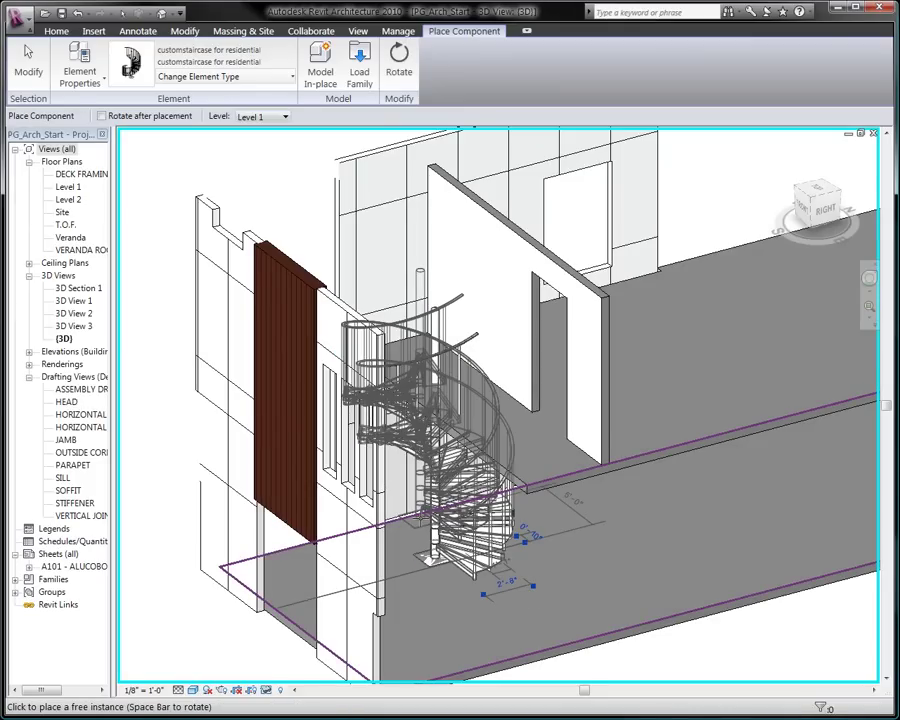
pyautogui.press('Escape')
pyautogui.press('Escape')
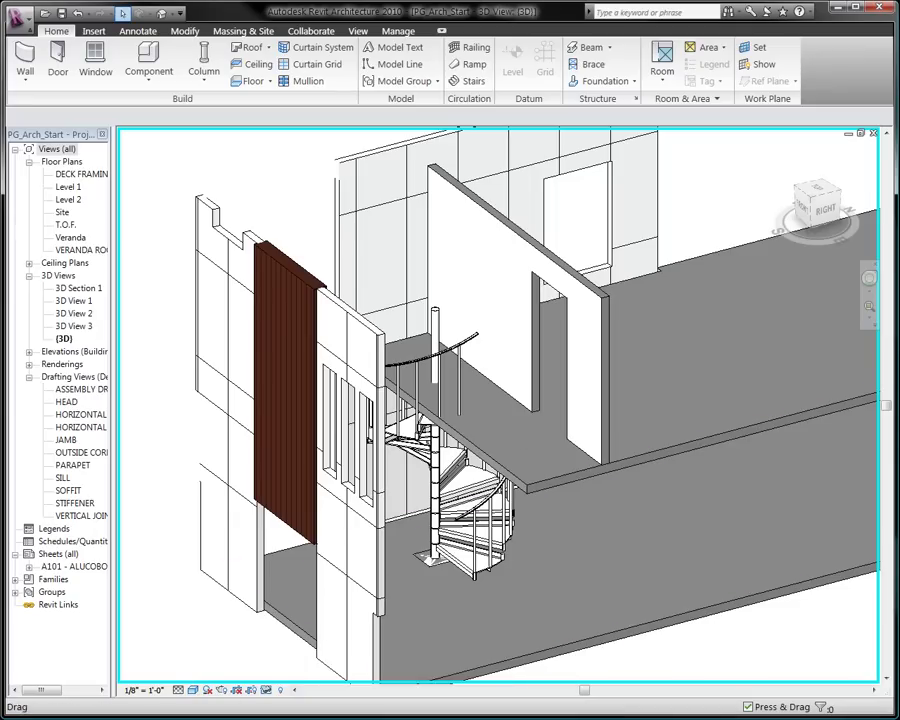
# Draw two lines in the upper floor's boundary sketch, from the staircase centre to the partition wall and up along it to the floor's outer edge.
pyautogui.click(824, 195)
pyautogui.rightClick(393, 229)
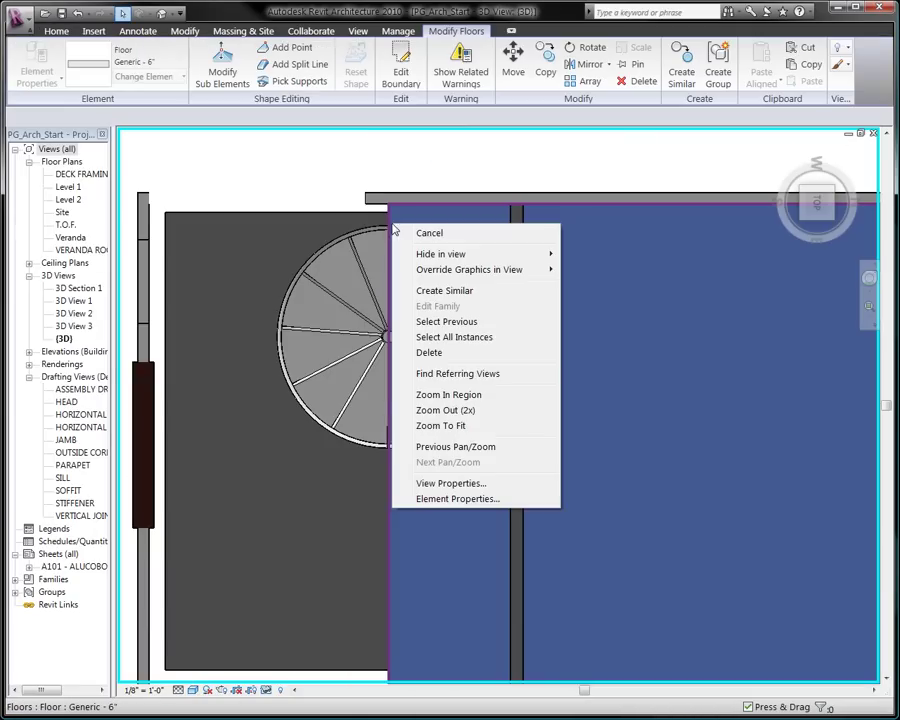
pyautogui.click(399, 63)
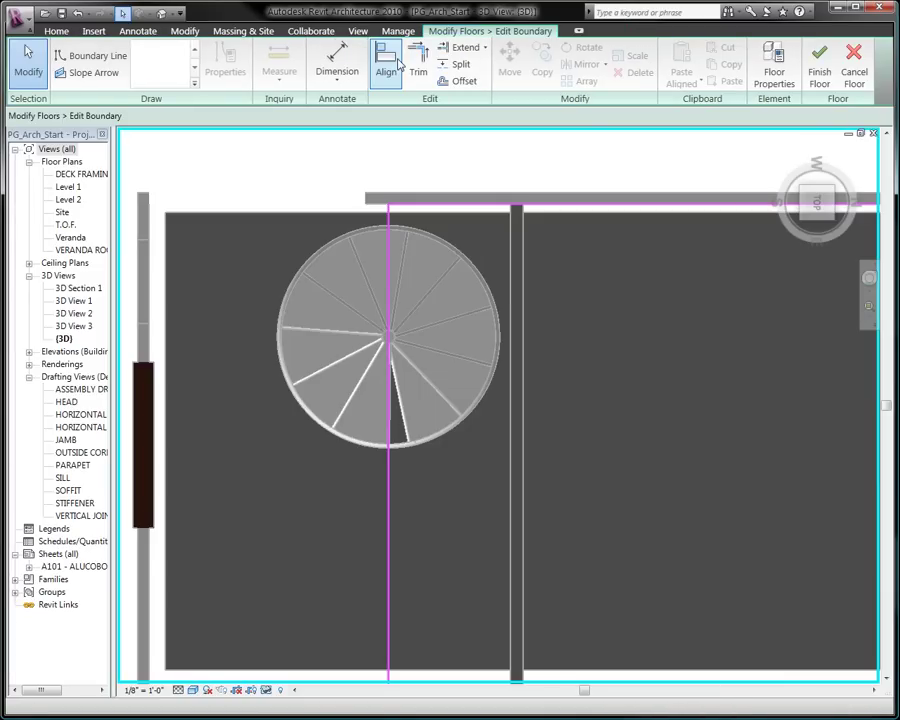
pyautogui.click(62, 58)
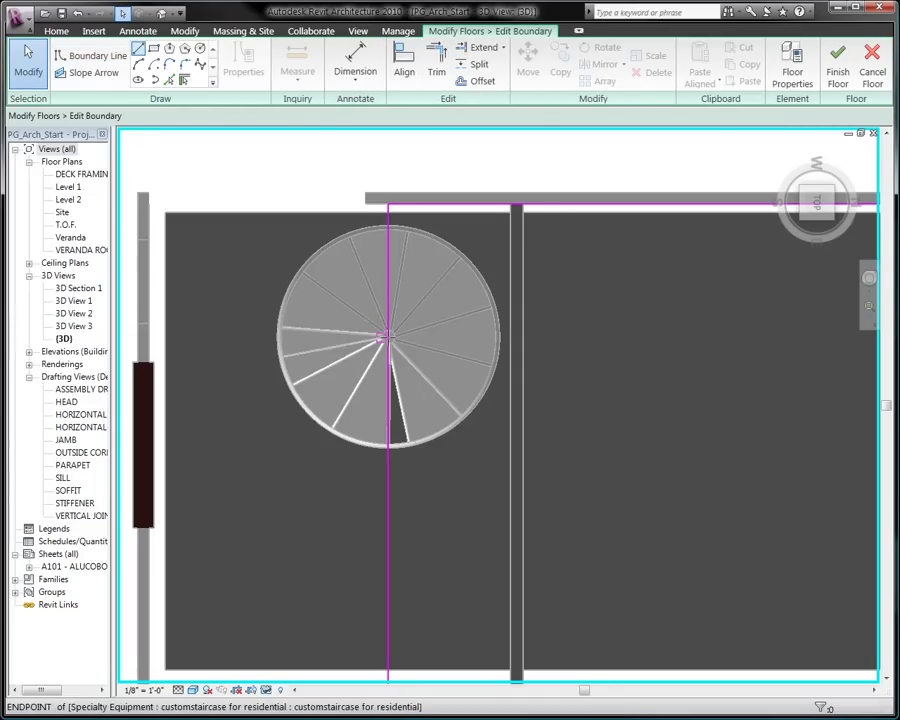
pyautogui.click(390, 337)
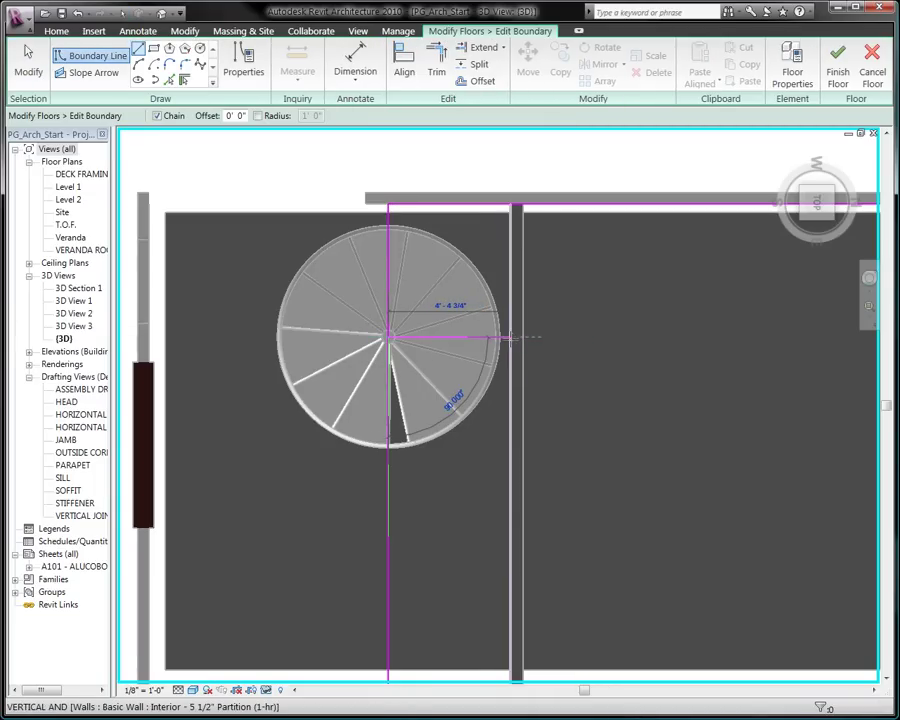
pyautogui.click(508, 337)
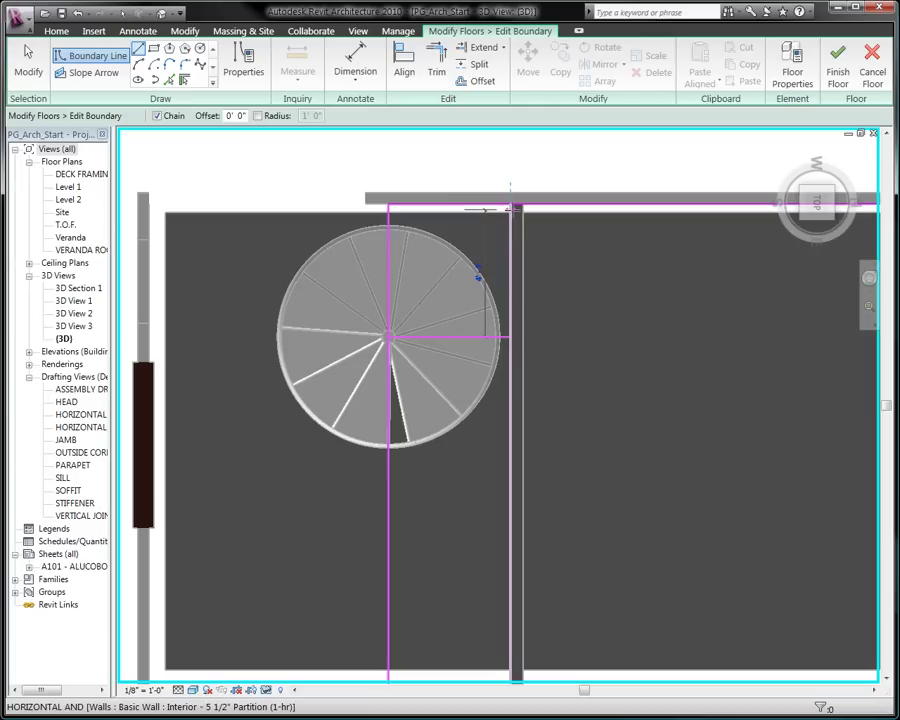
pyautogui.rightClick(333, 149)
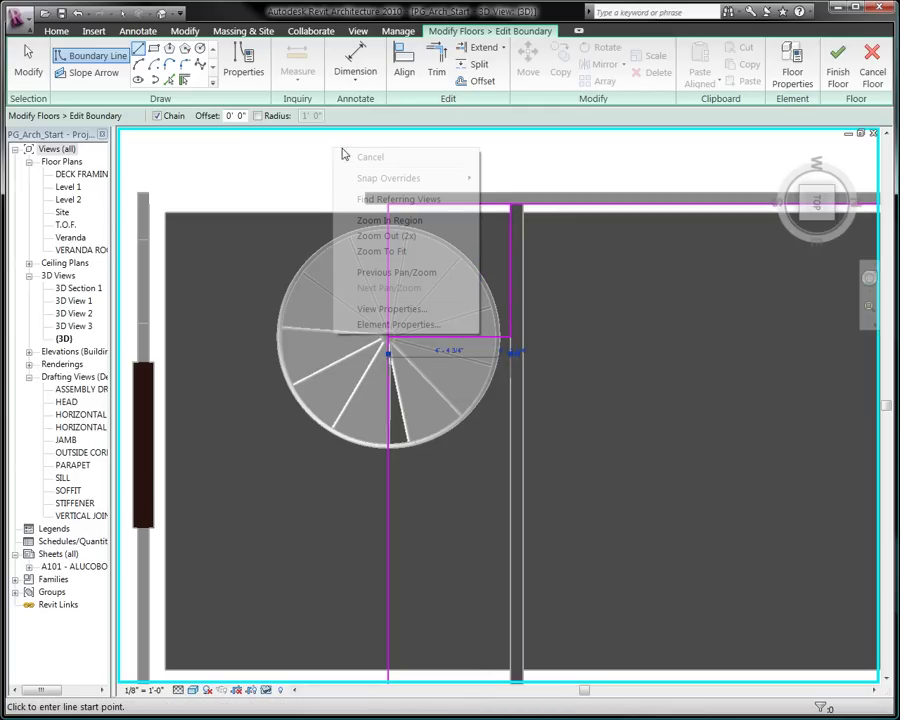
pyautogui.click(367, 157)
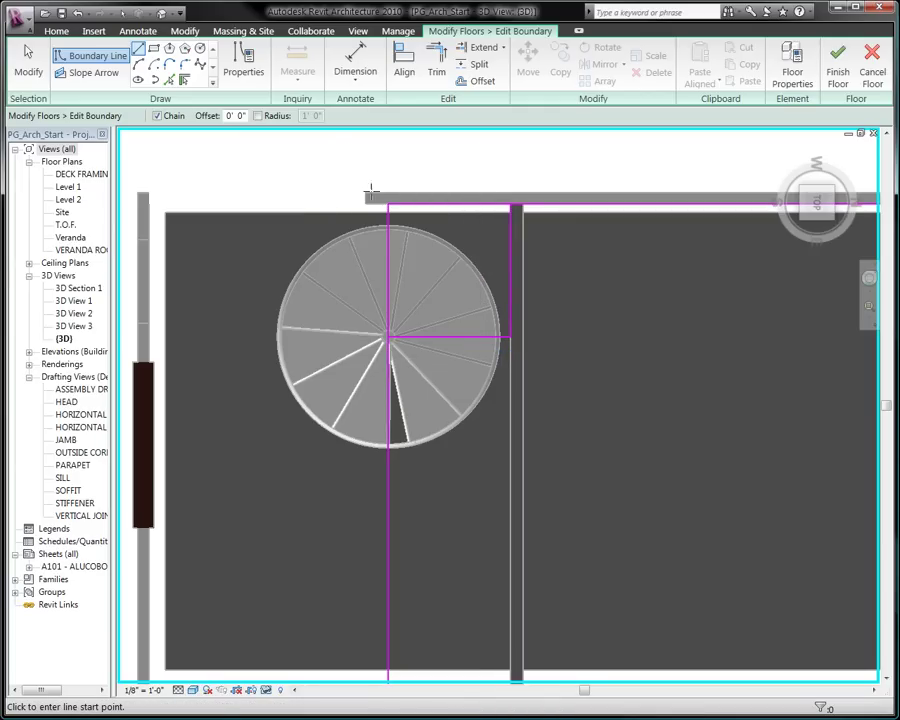
pyautogui.press('Escape')
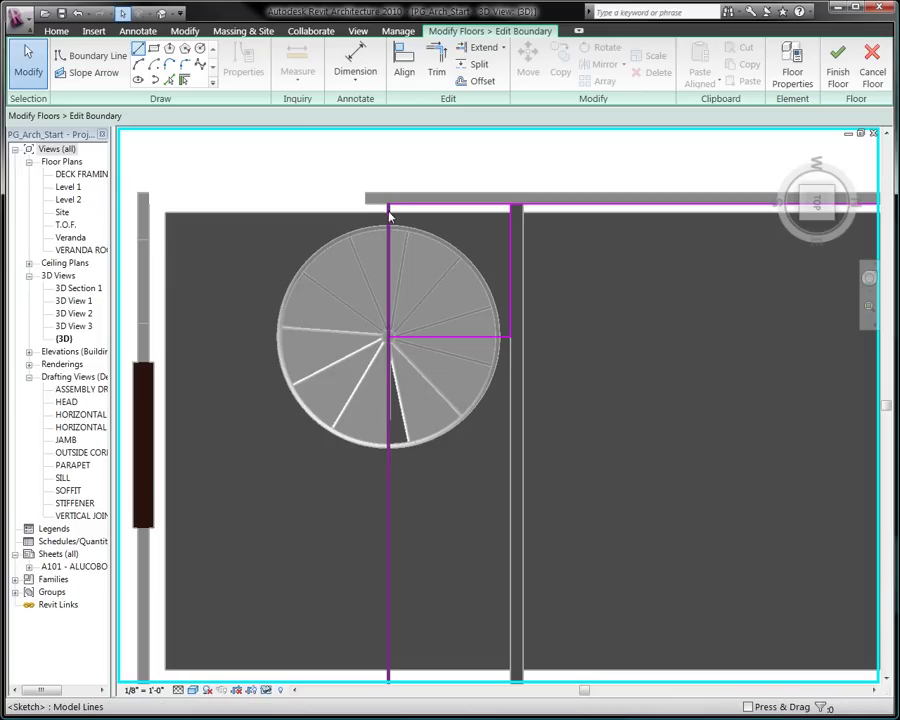
# Shorten the floor's two original boundary lines at the staircase corner to meet the ends of the new notch lines.
pyautogui.click(389, 211)
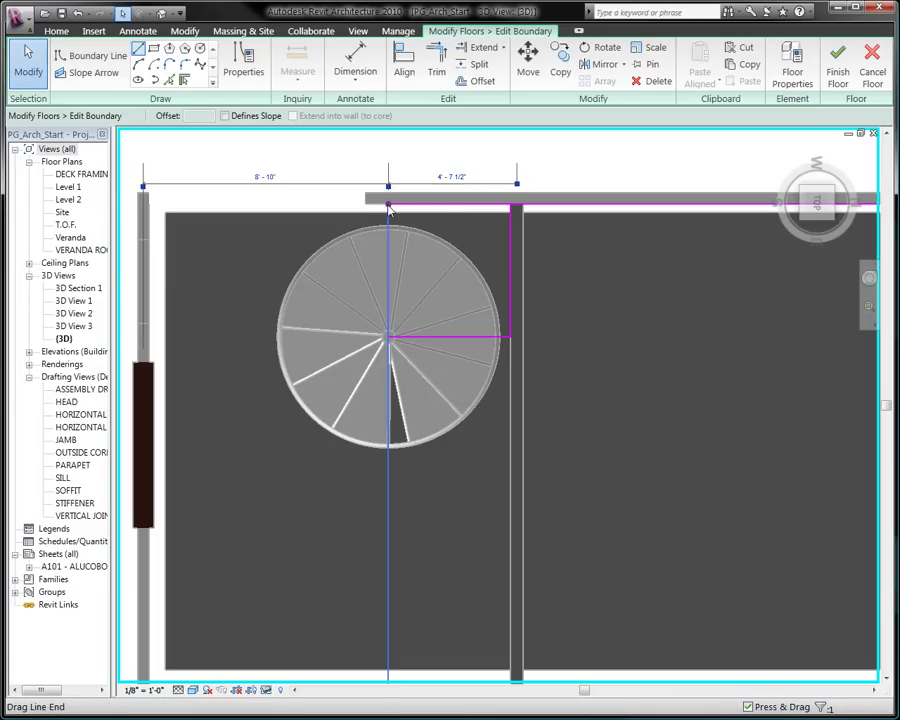
pyautogui.moveTo(388, 205)
pyautogui.mouseDown()
pyautogui.moveTo(388, 285)
pyautogui.moveTo(410, 306)
pyautogui.moveTo(388, 320)
pyautogui.mouseUp()
pyautogui.click(392, 205)
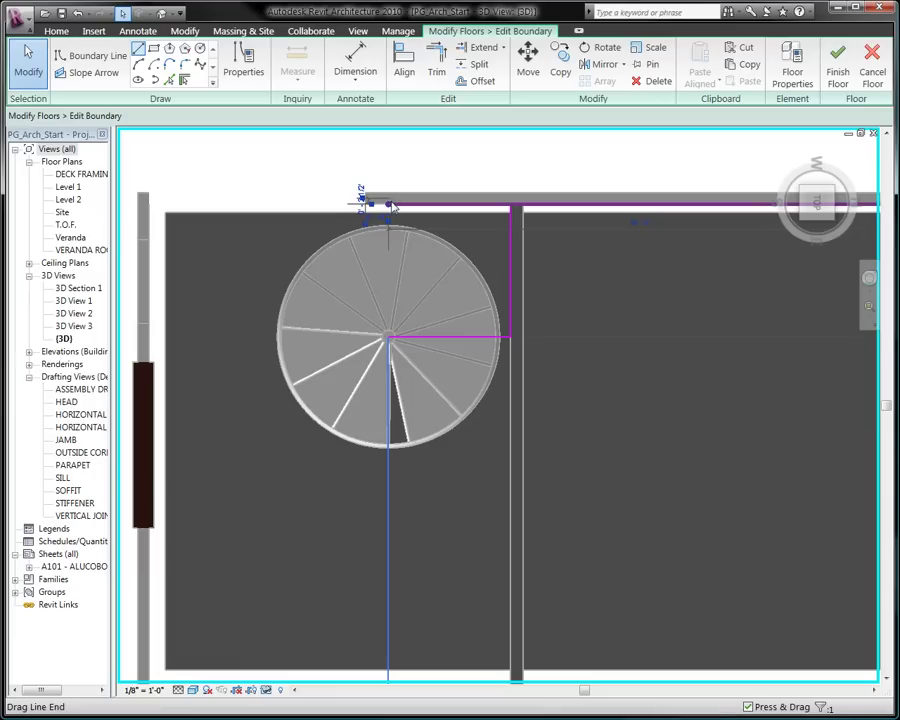
pyautogui.moveTo(389, 207); pyautogui.dragTo(510, 205)
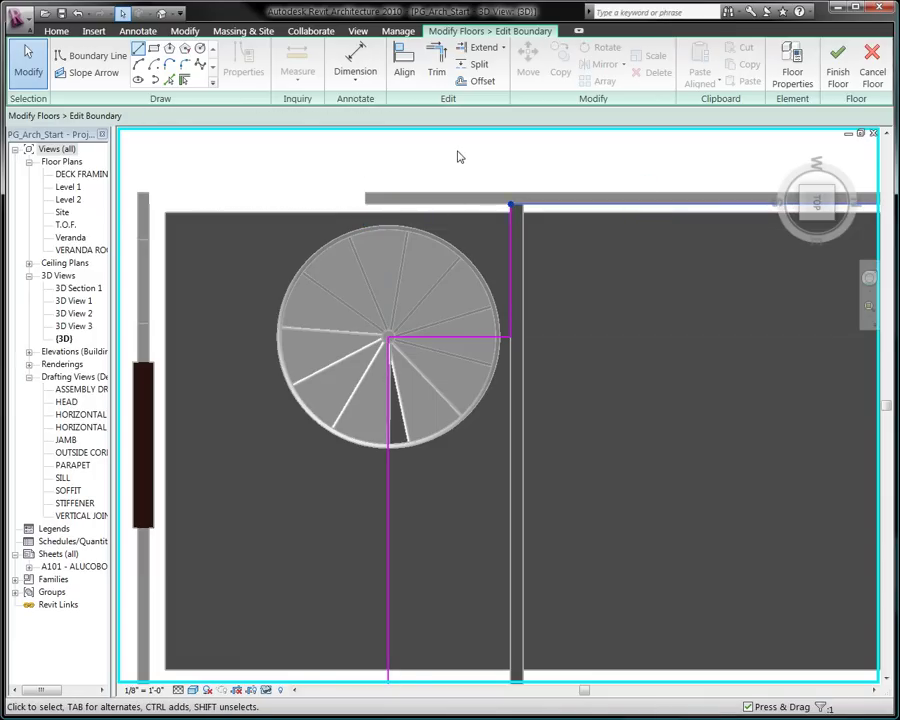
# Finish the floor boundary edit and attach the walls reaching this floor's level to its bottom.
pyautogui.click(490, 176)
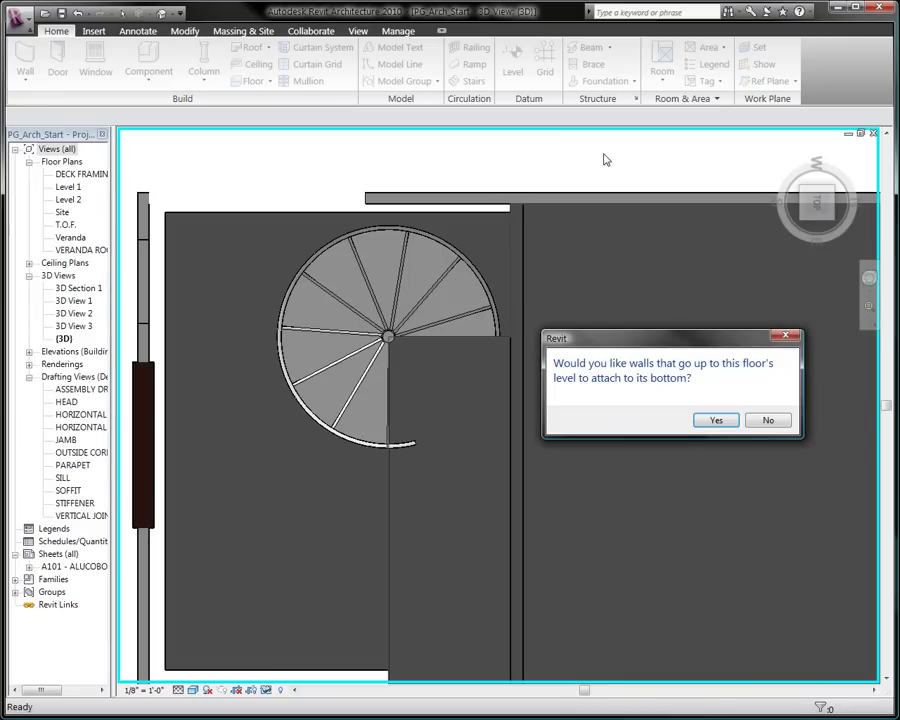
pyautogui.click(710, 420)
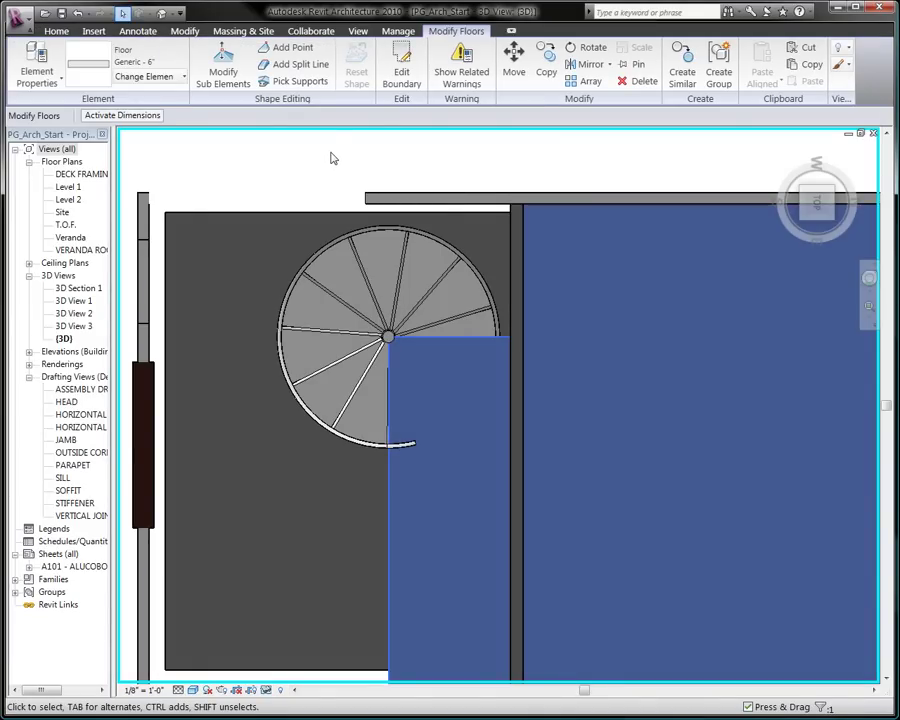
pyautogui.click(508, 160)
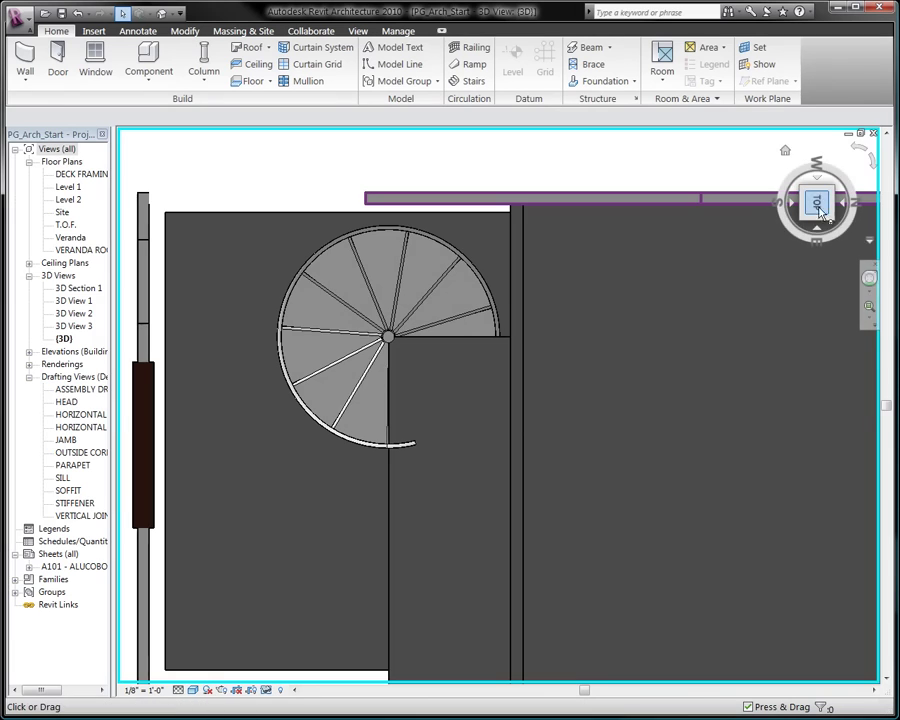
# Inspect the staircase and floor opening in an angled view, from the right side, and in the perspective view 3D View 4.
pyautogui.moveTo(811, 177); pyautogui.dragTo(890, 150)
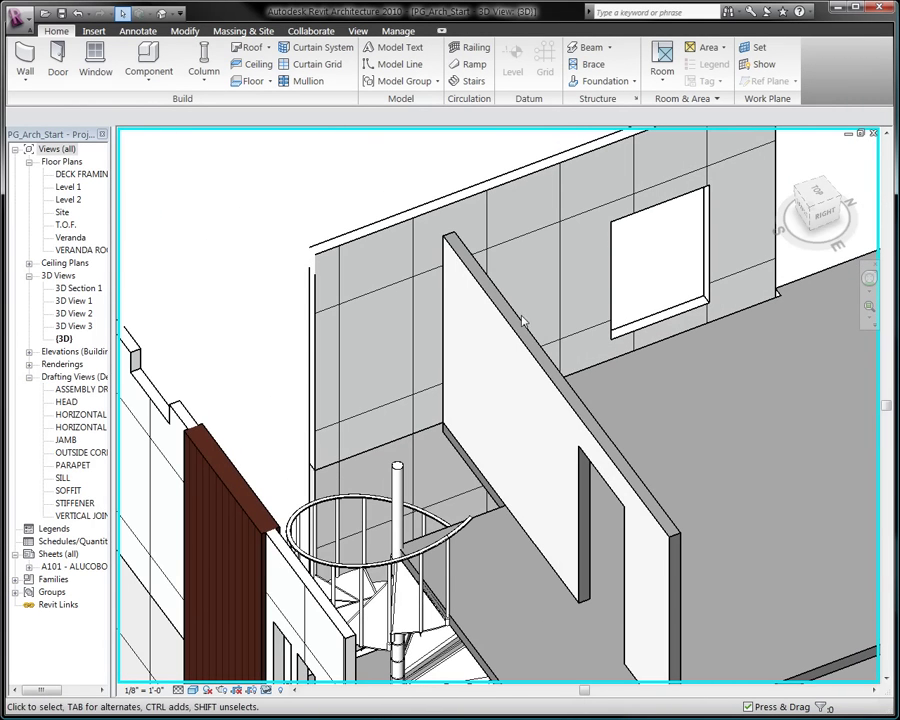
pyautogui.moveTo(531, 254); pyautogui.dragTo(537, 184, button='middle')
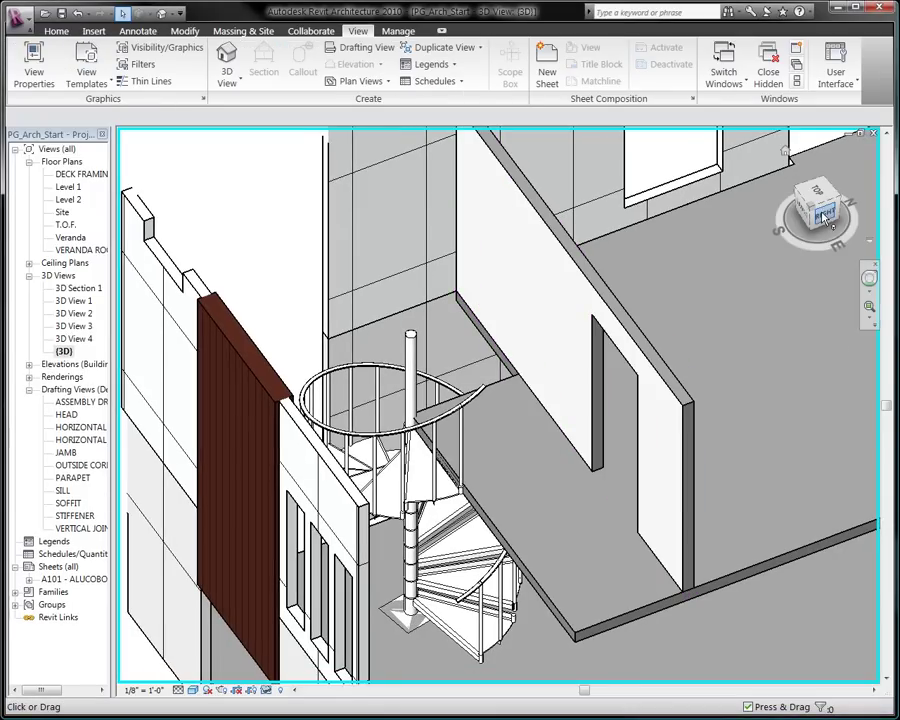
pyautogui.click(825, 212)
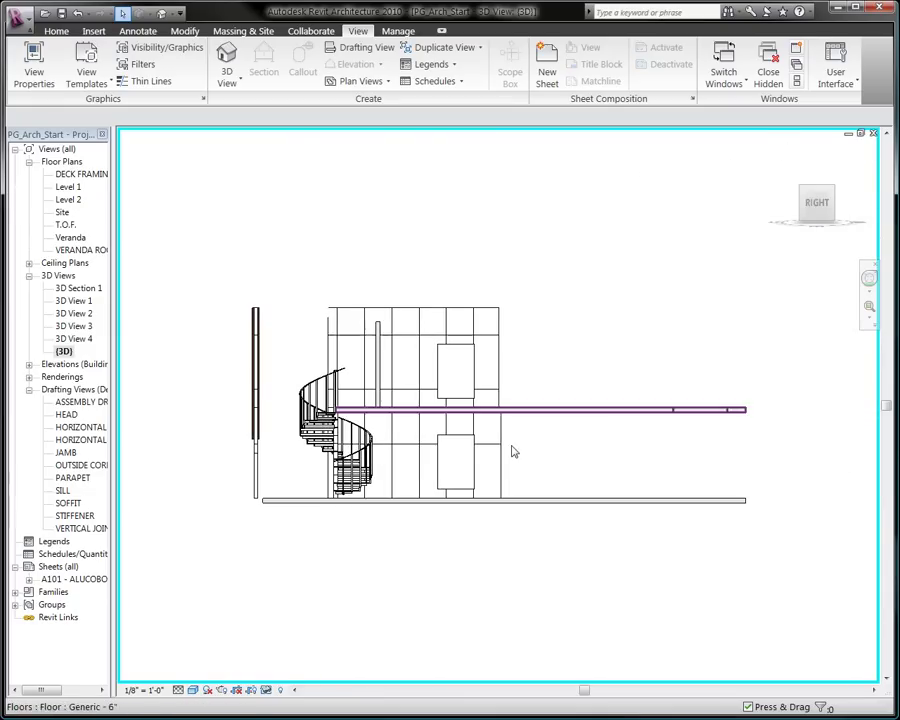
pyautogui.doubleClick(68, 340)
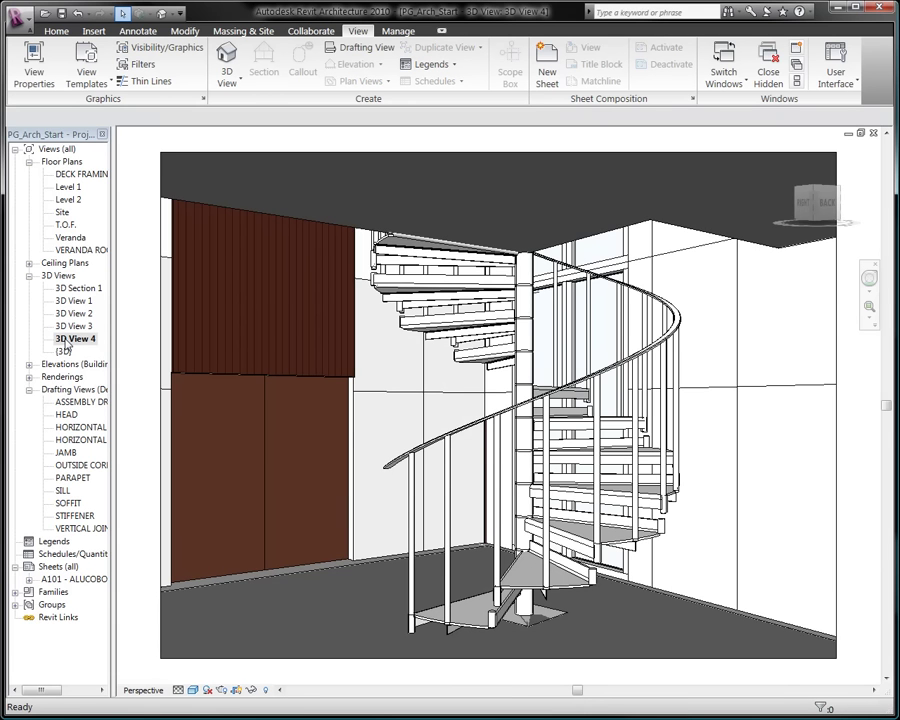